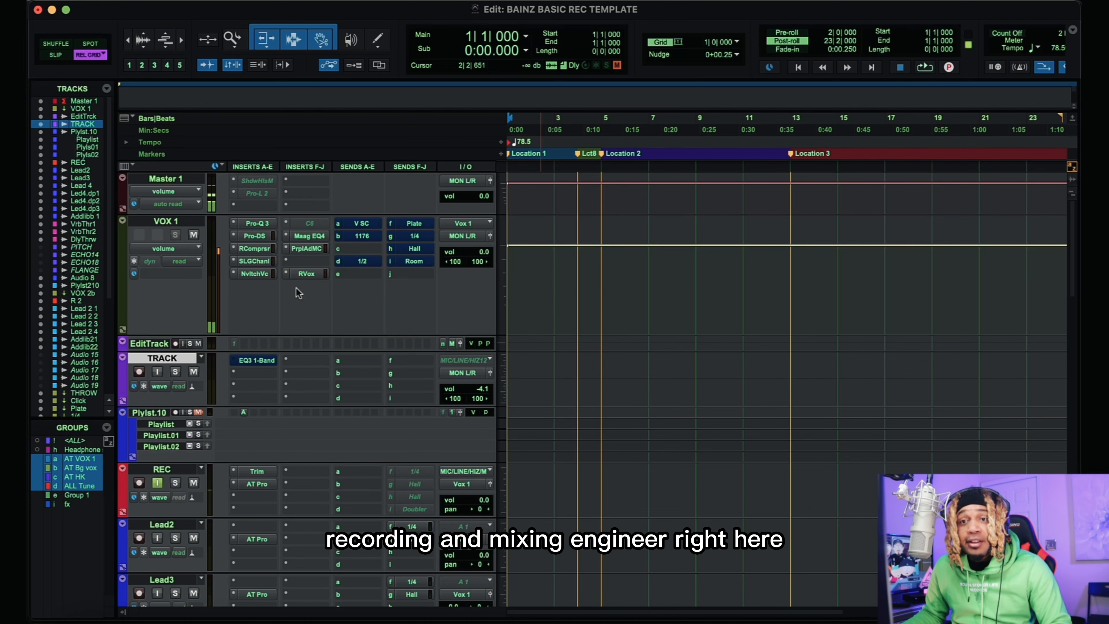
Look over the template's tracks and open the Pro-Q 3 insert on the VOX 1 track
{"action": "scroll", "coordinate": [684, 292], "scroll_direction": "down", "scroll_amount": 15}
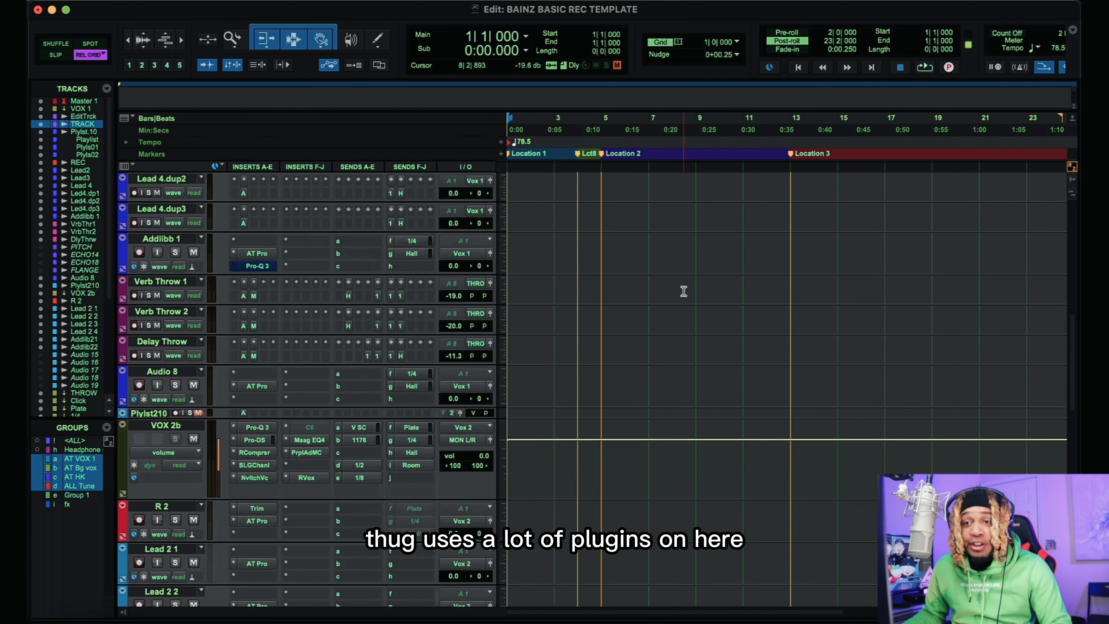
{"action": "scroll", "coordinate": [683, 291], "scroll_direction": "up", "scroll_amount": 15}
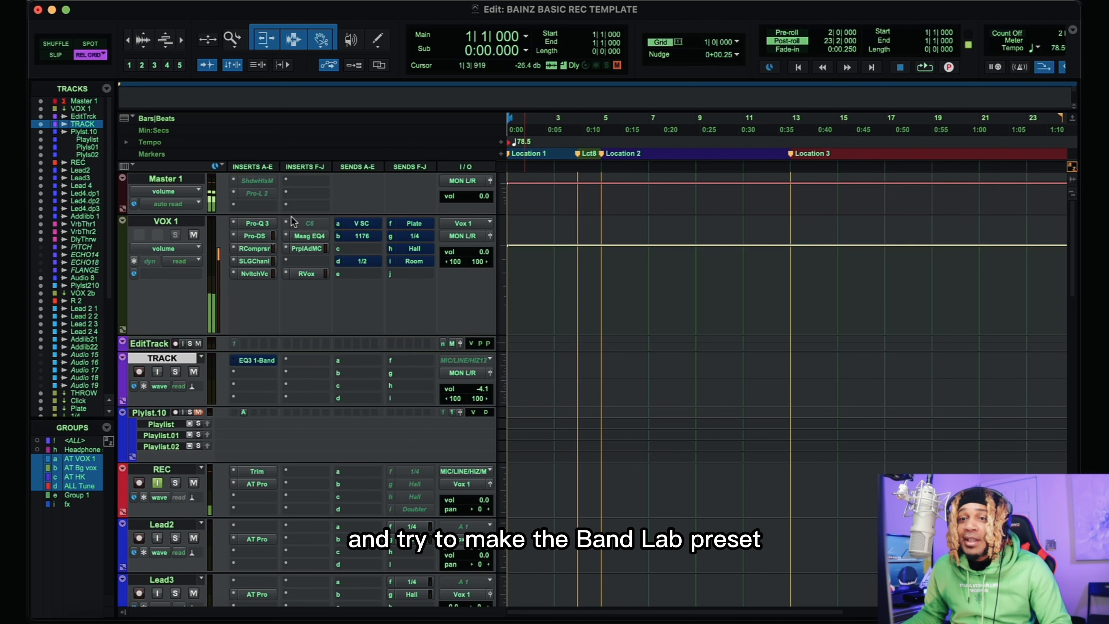
{"action": "left_click", "coordinate": [265, 223]}
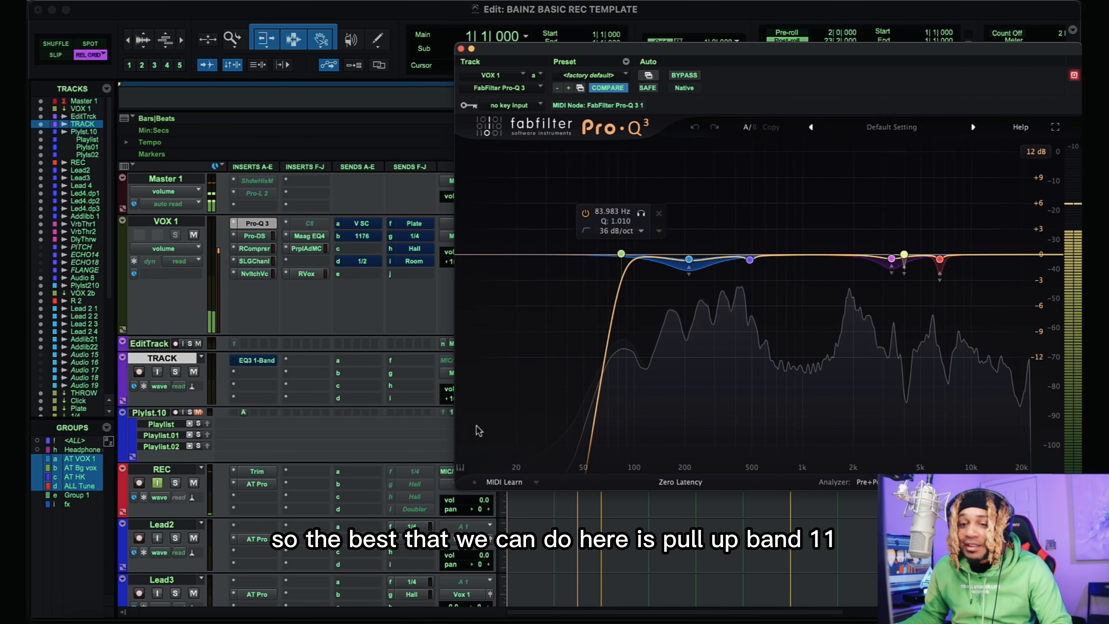
Switch to BandLab and add a Graphic EQ effect to the Voice/Audio track
{"action": "left_click", "coordinate": [278, 618]}
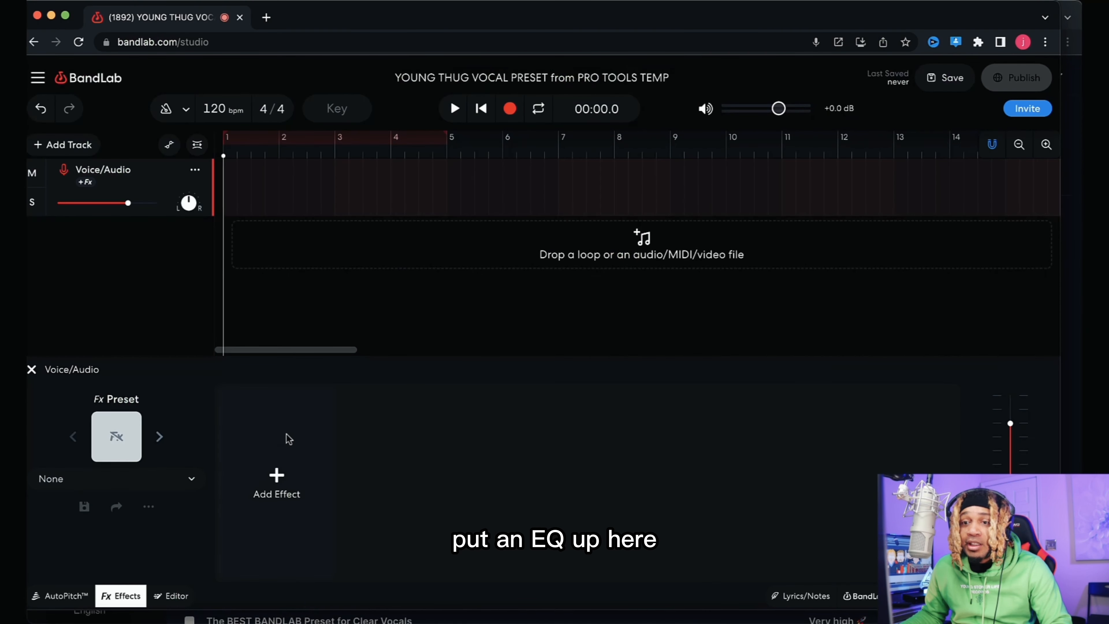
{"action": "left_click", "coordinate": [276, 475]}
{"action": "scroll", "coordinate": [346, 265], "scroll_direction": "down", "scroll_amount": 3}
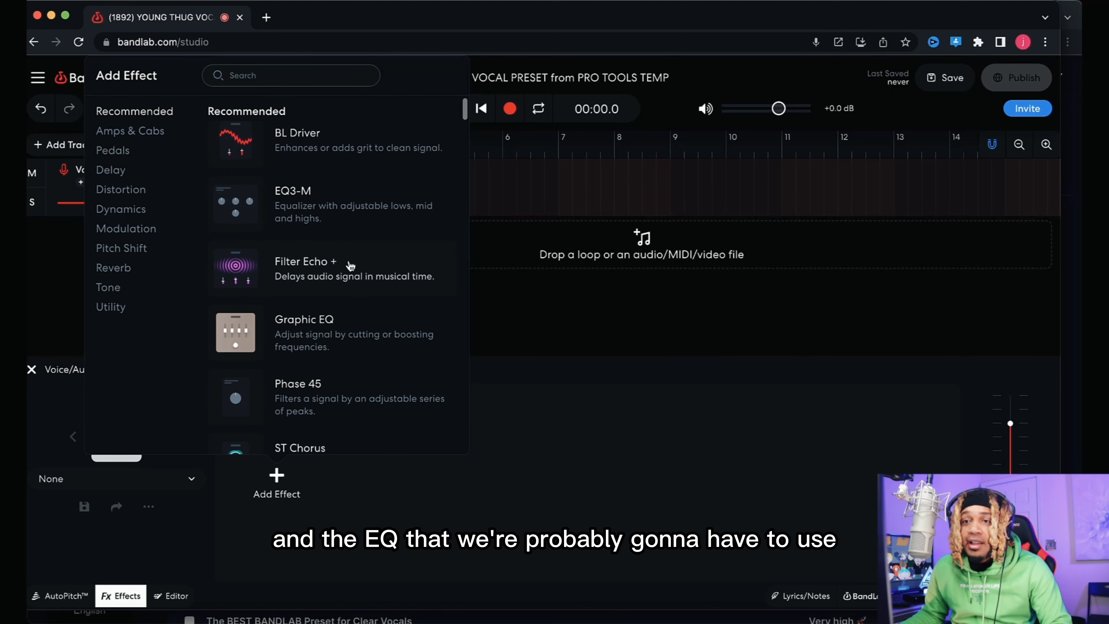
{"action": "left_click", "coordinate": [325, 280]}
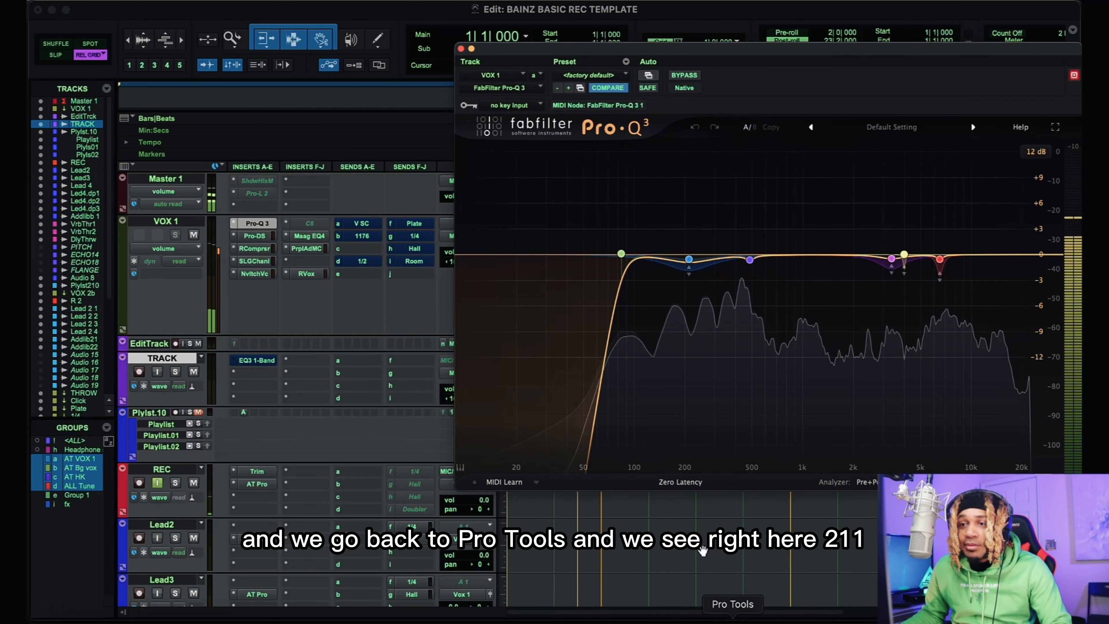
Check the low-mid cuts of Pro-Q 3 in Pro Tools and slightly lower the 200 and 400 Hz bands of BandLab's Graphic EQ
{"action": "mouse_move", "coordinate": [689, 262]}
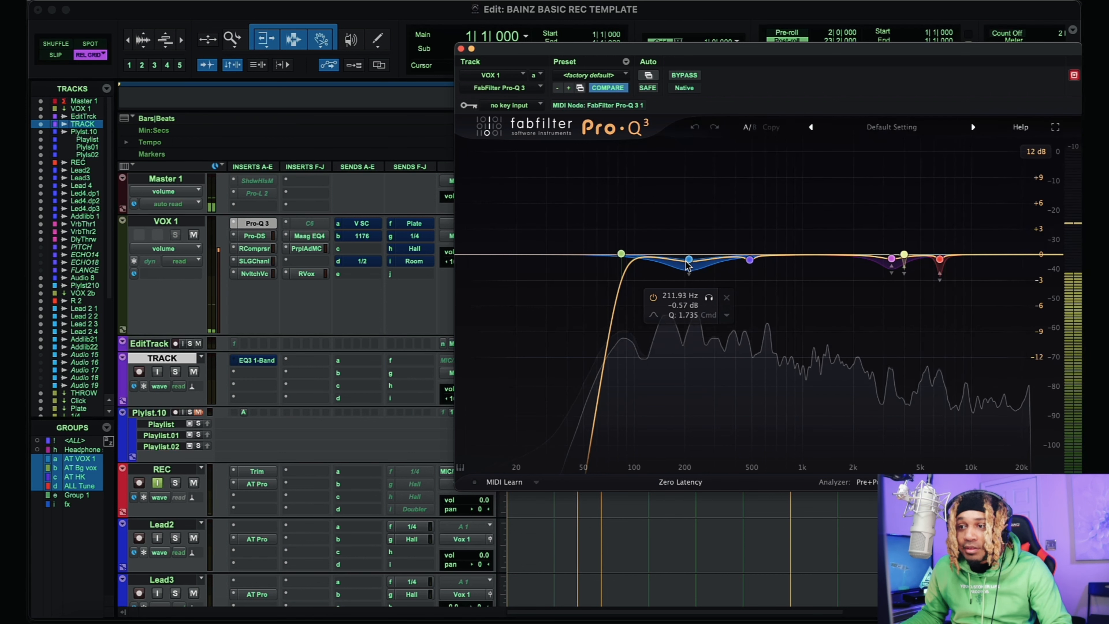
{"action": "left_click", "coordinate": [279, 622]}
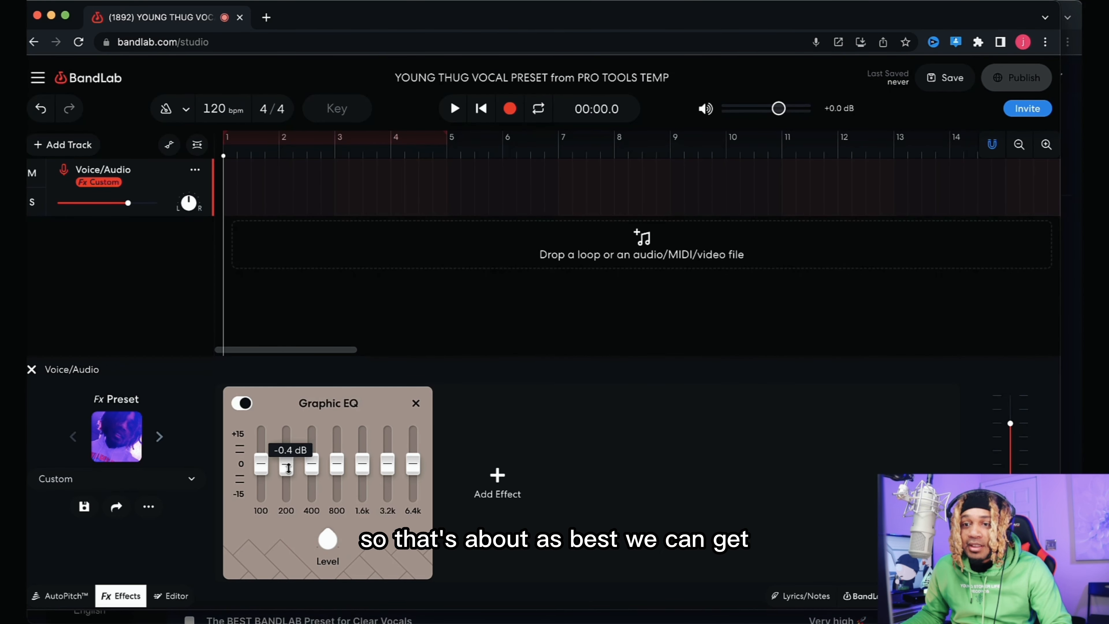
{"action": "left_click_drag", "start_coordinate": [288, 472], "coordinate": [287, 492]}
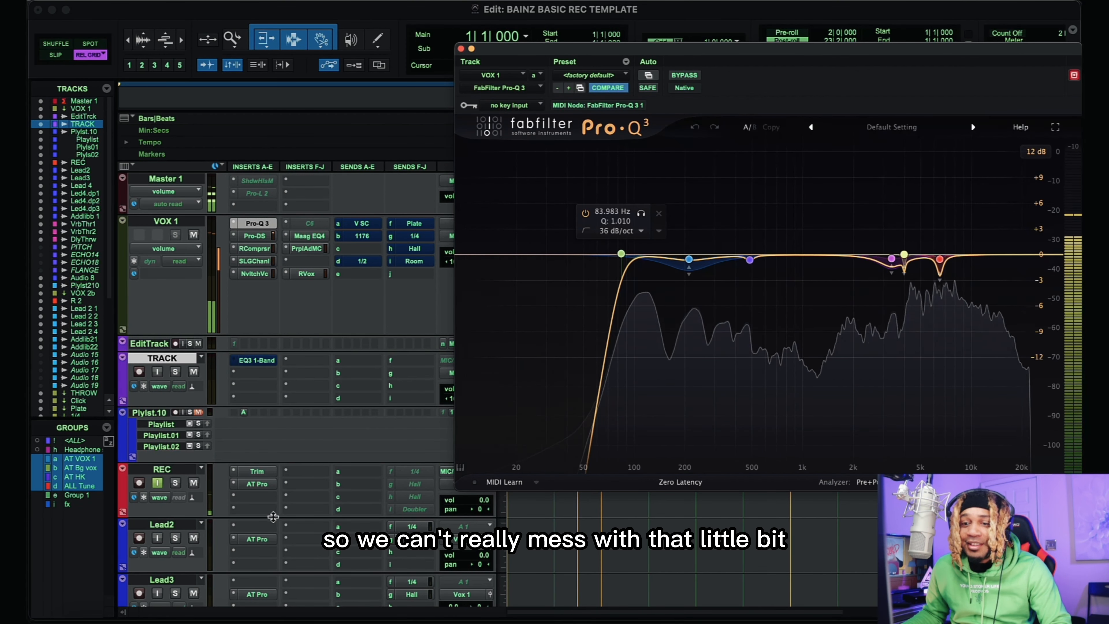
{"action": "left_click", "coordinate": [292, 615]}
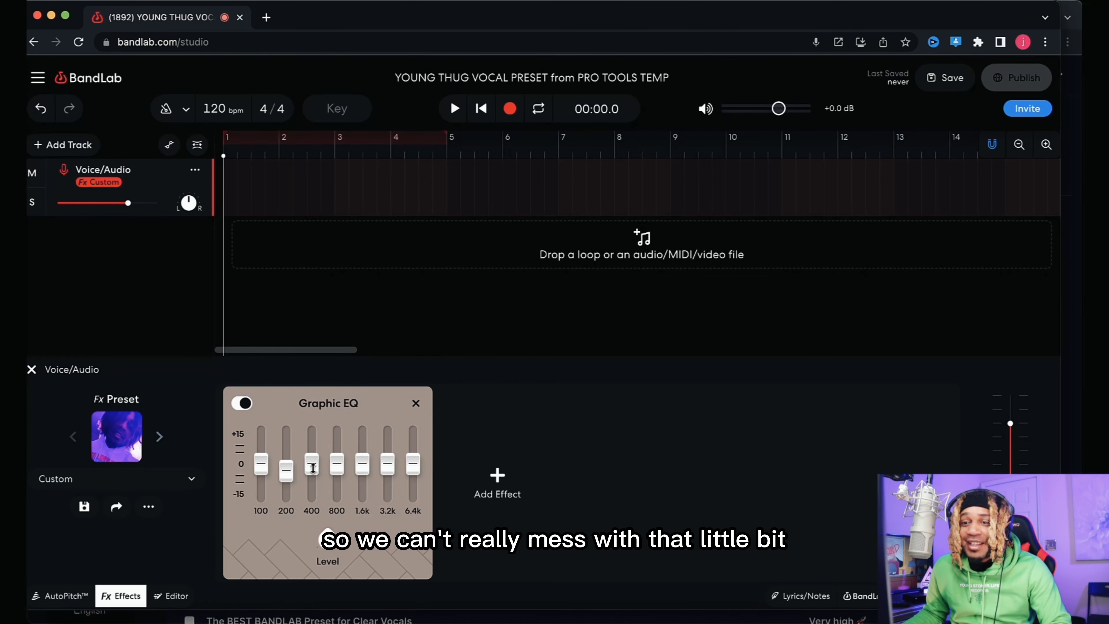
{"action": "left_click_drag", "start_coordinate": [313, 467], "coordinate": [313, 471]}
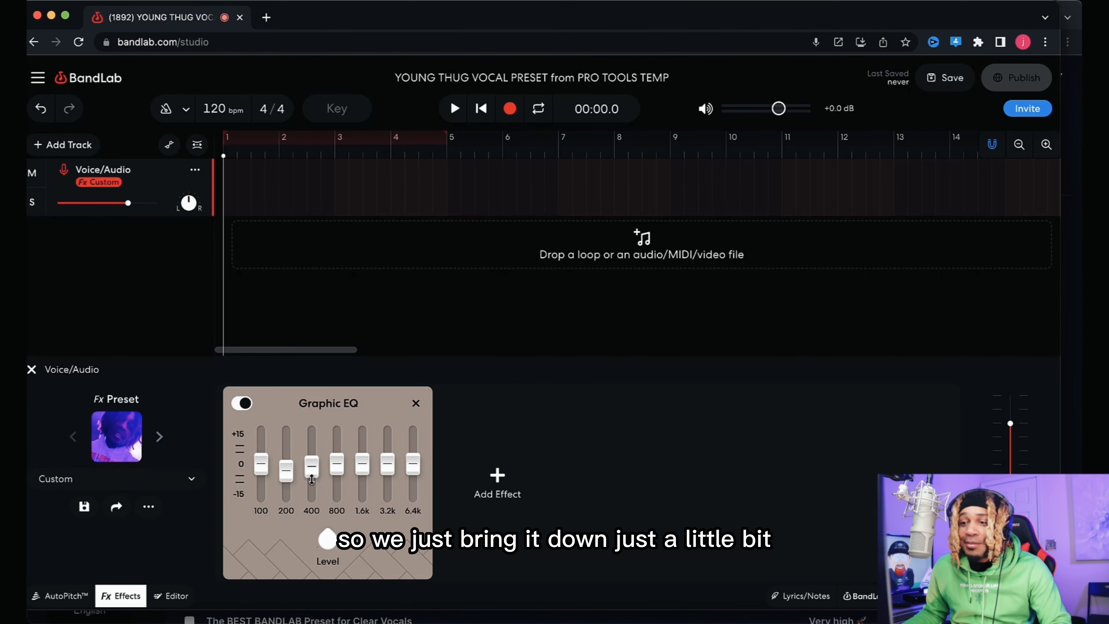
Compare the high-frequency cuts of Pro-Q 3 in Pro Tools and slightly lower the 3.2k and 6.4k bands of BandLab's Graphic EQ
{"action": "left_click", "coordinate": [737, 618]}
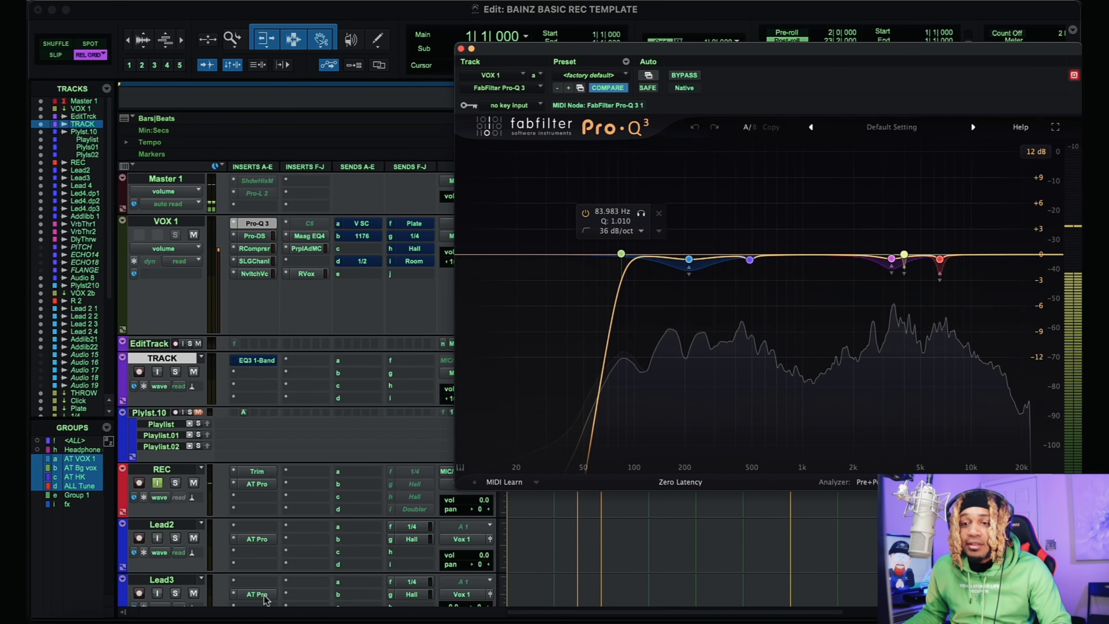
{"action": "left_click", "coordinate": [298, 611]}
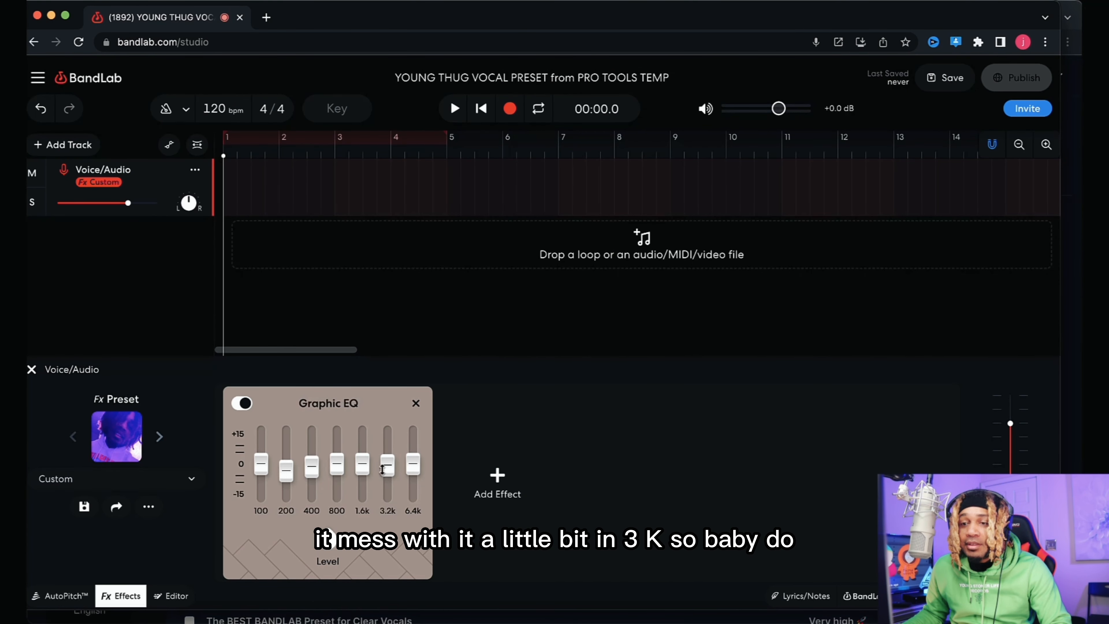
{"action": "left_click_drag", "start_coordinate": [382, 470], "coordinate": [386, 470]}
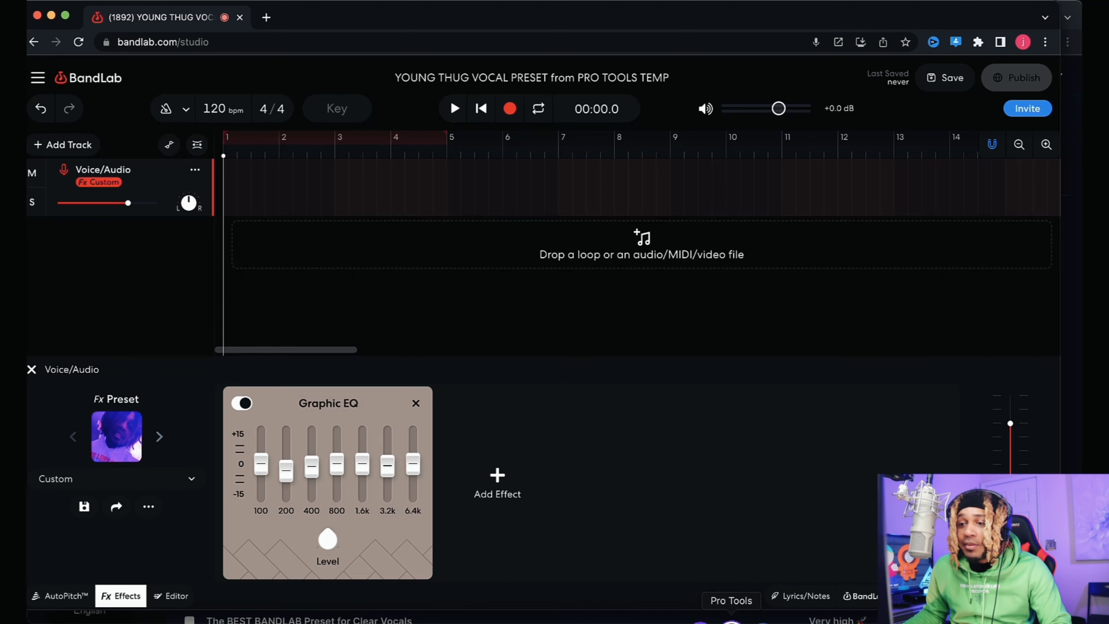
{"action": "left_click", "coordinate": [731, 617]}
{"action": "mouse_move", "coordinate": [942, 267]}
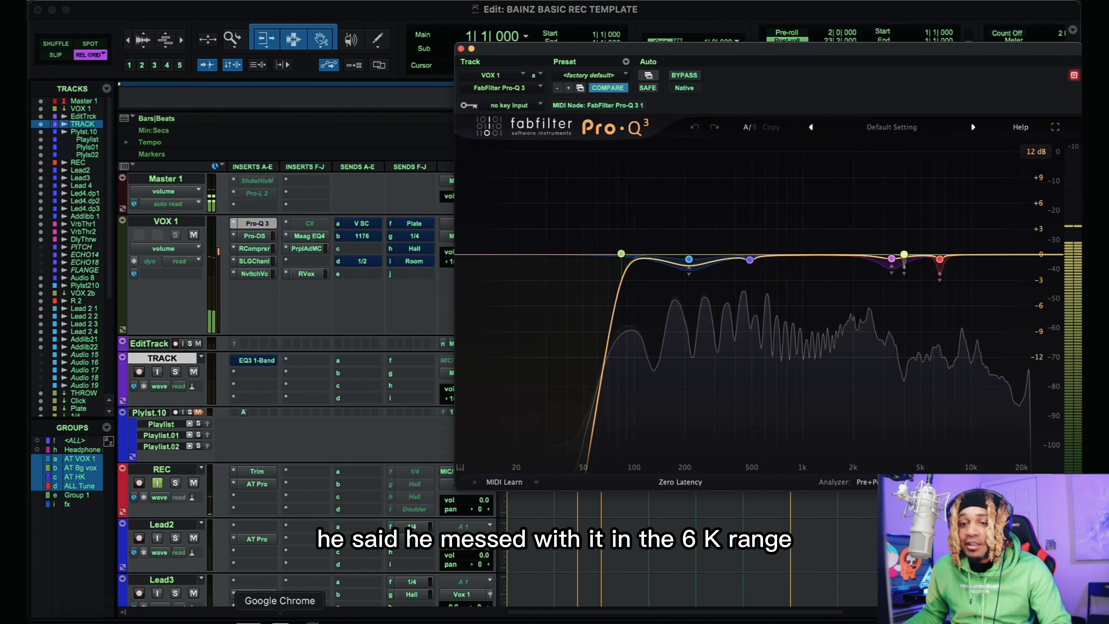
{"action": "left_click", "coordinate": [282, 617]}
{"action": "left_click_drag", "start_coordinate": [412, 466], "coordinate": [412, 466]}
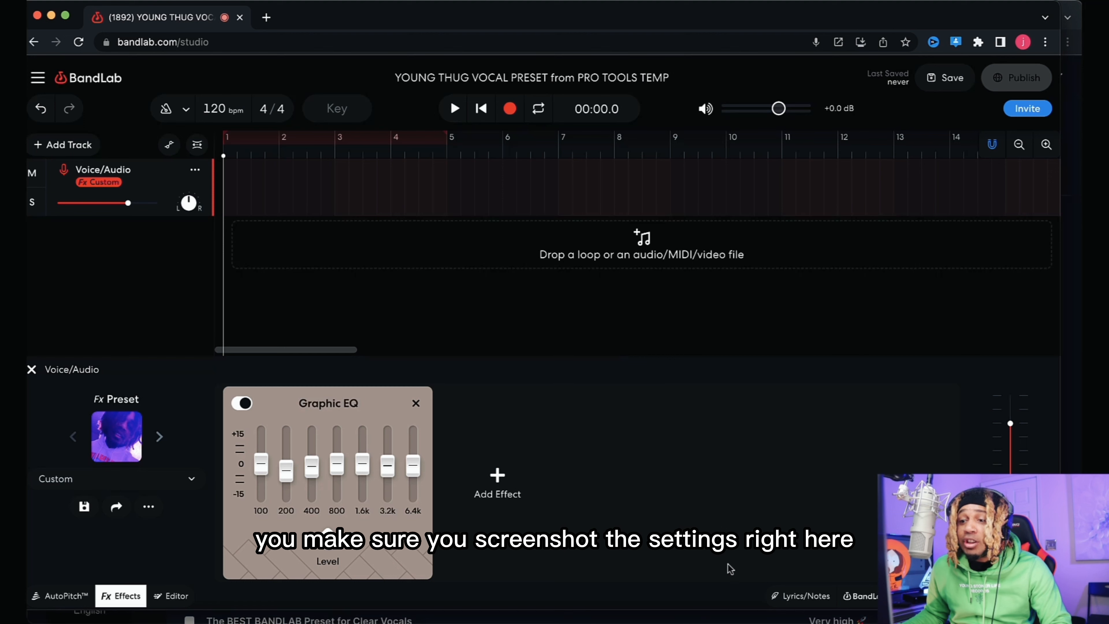
Switch to Pro Tools, open the Pro-DS insert on VOX 1 and examine its range and threshold settings
{"action": "left_click", "coordinate": [733, 619]}
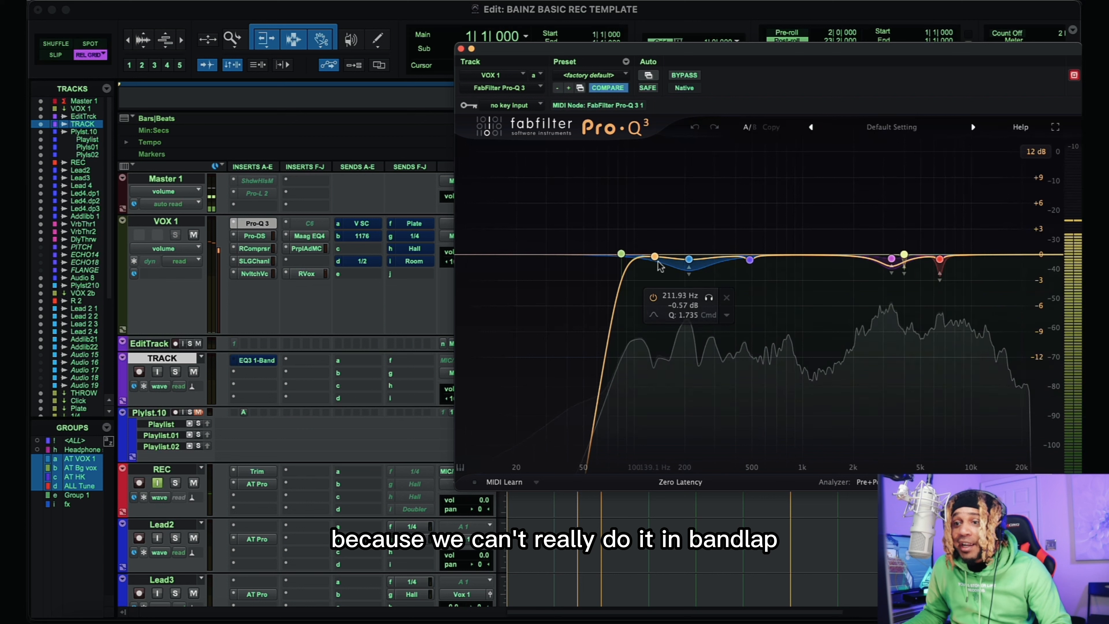
{"action": "left_click", "coordinate": [254, 235]}
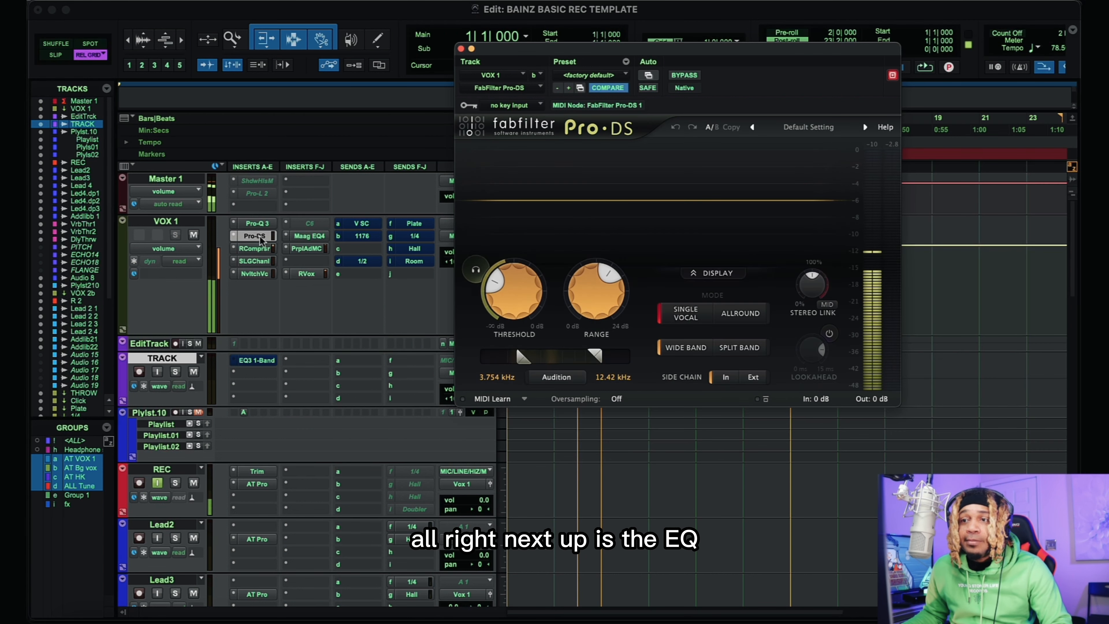
{"action": "left_click_drag", "start_coordinate": [638, 50], "coordinate": [735, 59]}
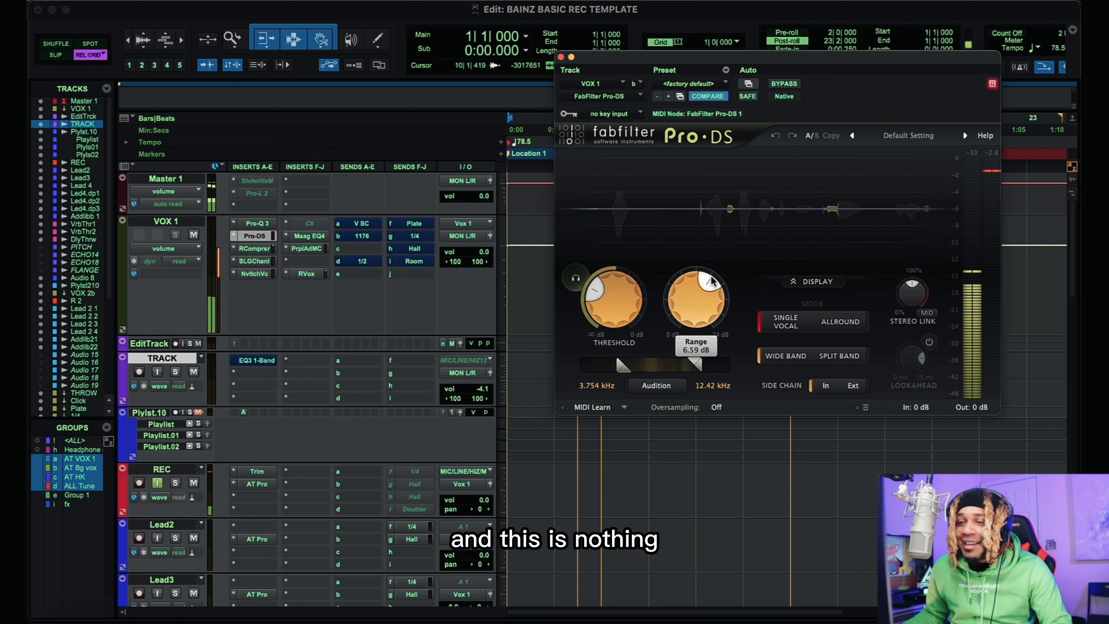
{"action": "mouse_move", "coordinate": [600, 303]}
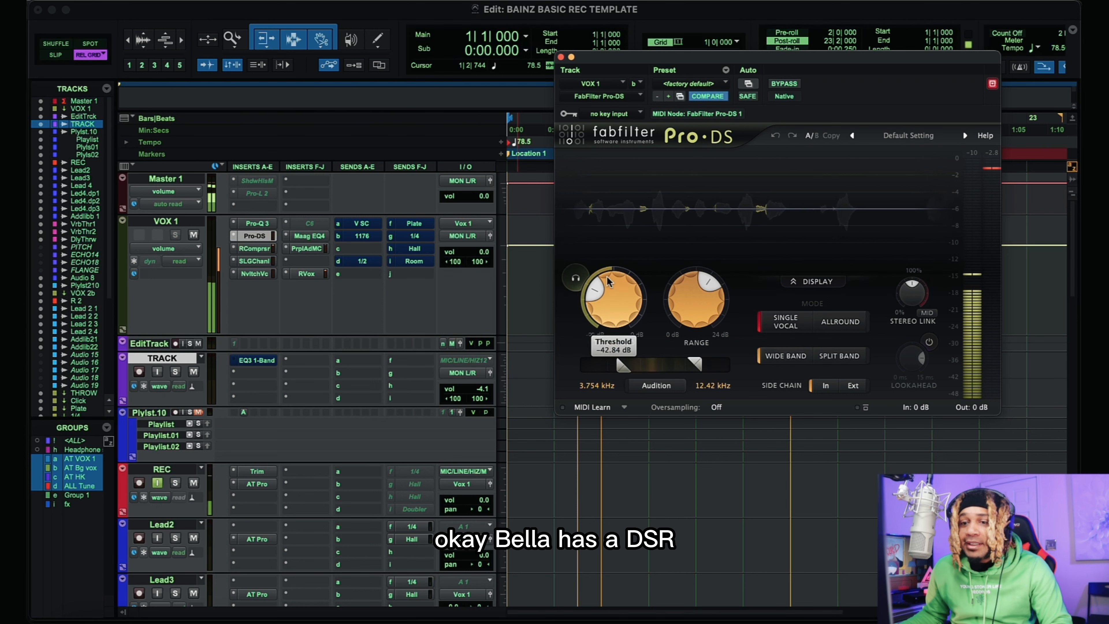
Switch to BandLab and add the DeEsser from the Dynamics effects after the Graphic EQ
{"action": "left_click", "coordinate": [279, 621]}
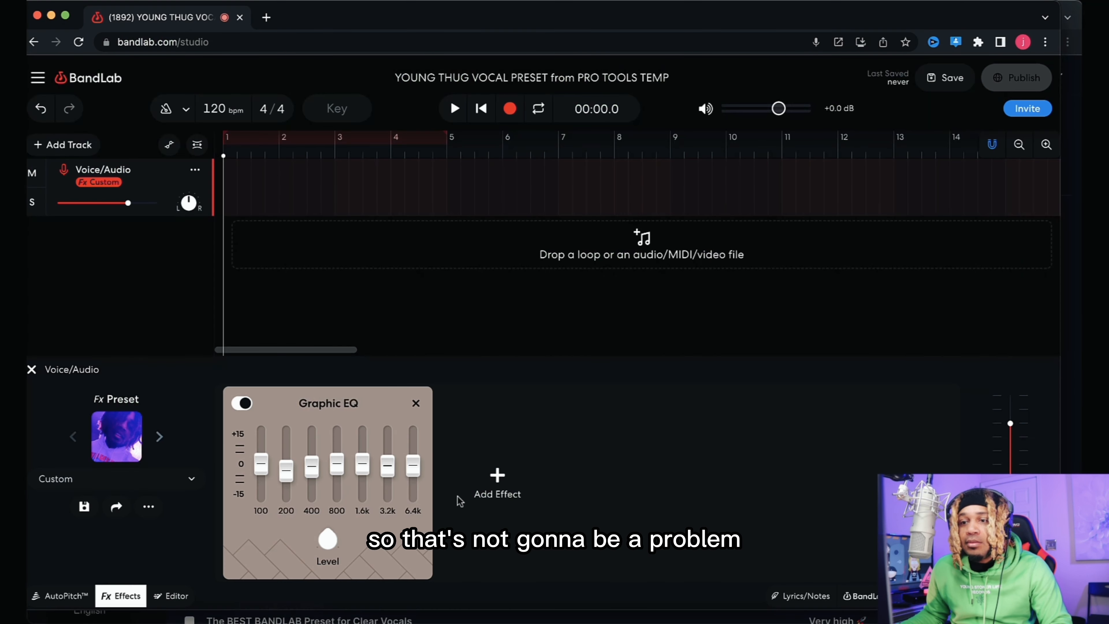
{"action": "left_click", "coordinate": [495, 475]}
{"action": "type", "text": "de"}
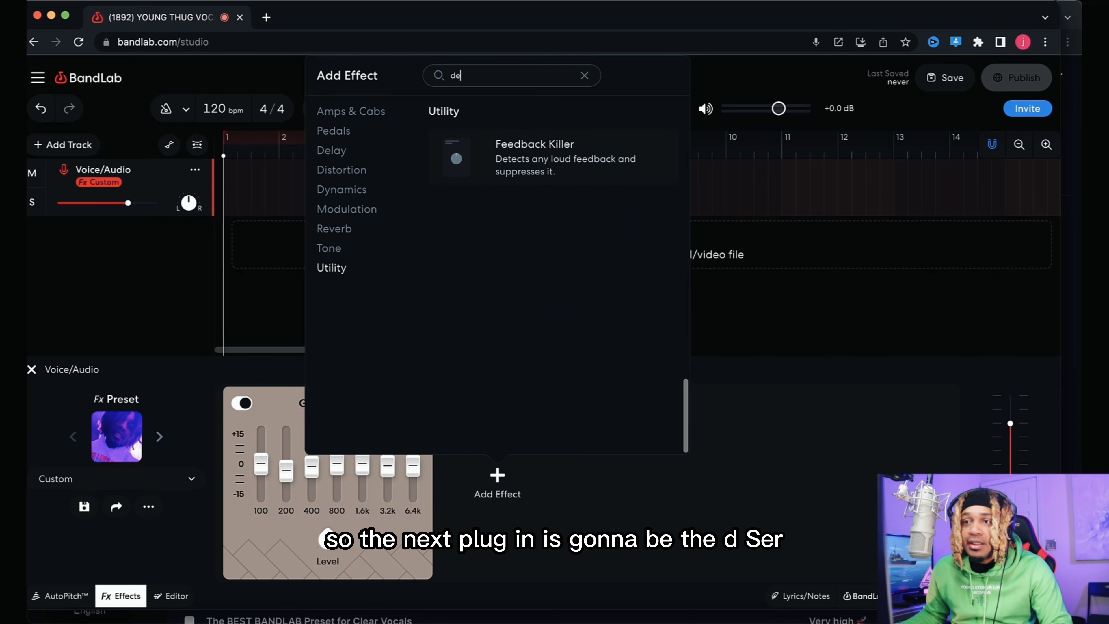
{"action": "key", "text": "BackSpace"}
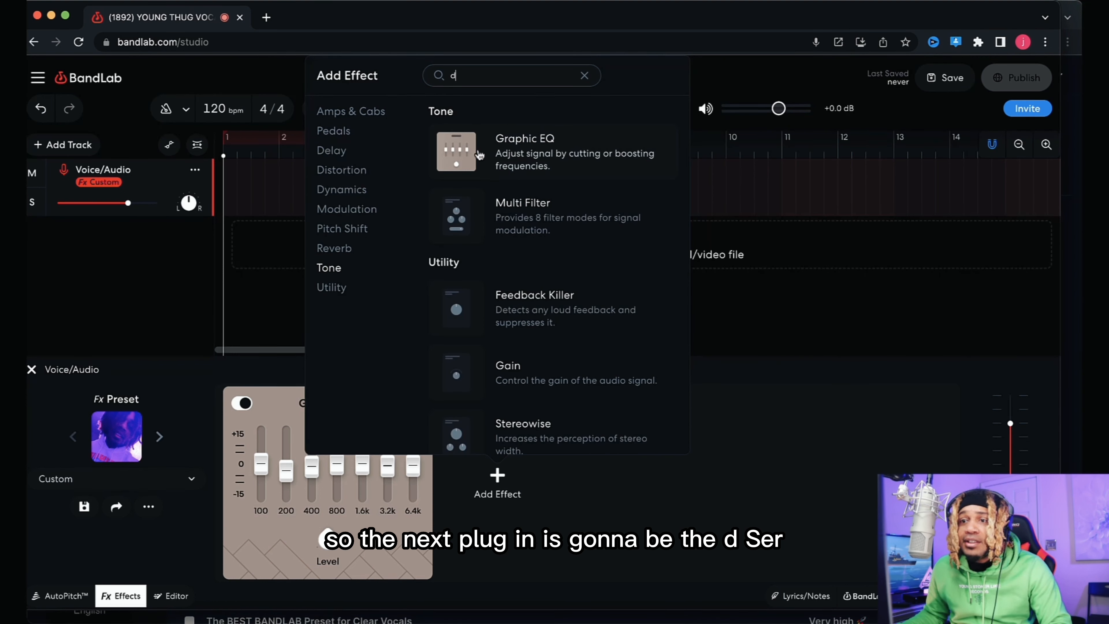
{"action": "left_click", "coordinate": [354, 190]}
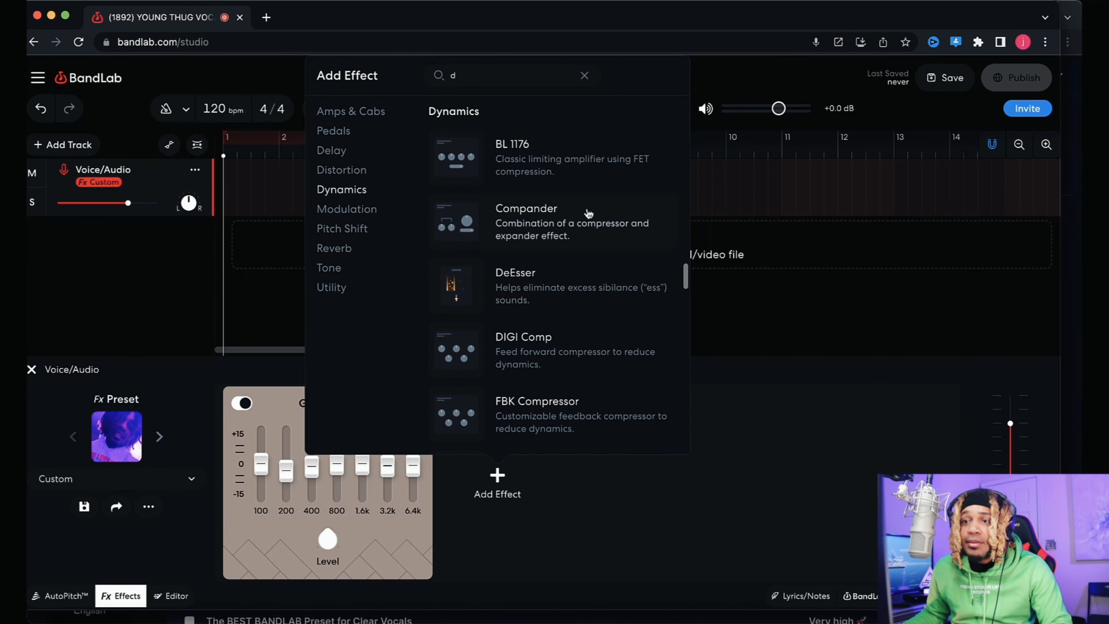
{"action": "left_click", "coordinate": [535, 295]}
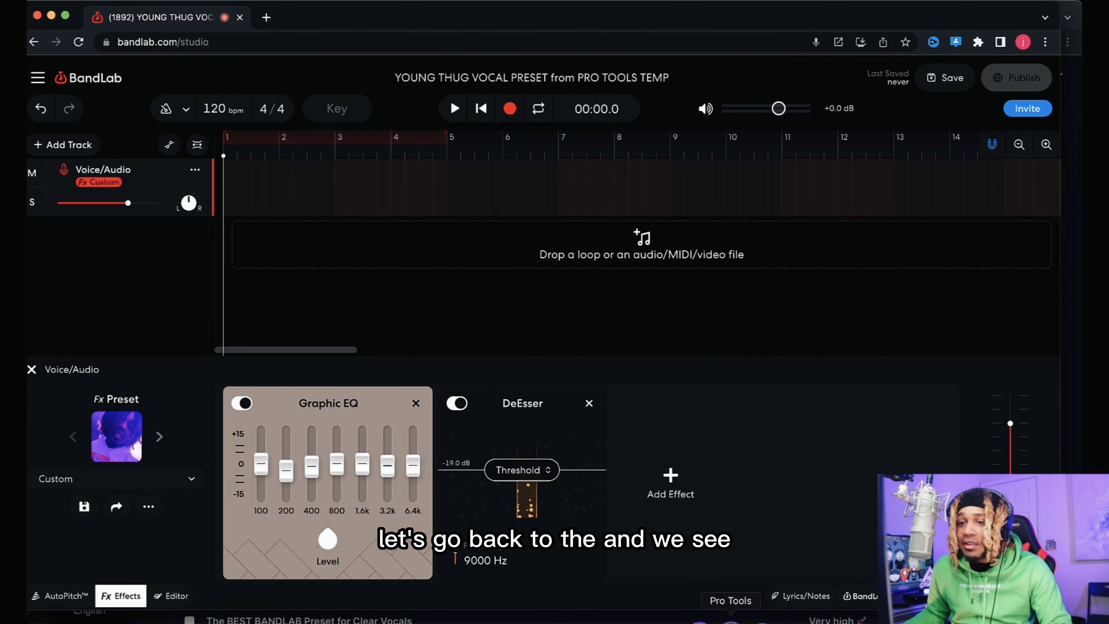
Check the Pro-DS settings in Pro Tools and set BandLab's DeEsser to a -22.7 dB threshold and 7194 Hz frequency
{"action": "left_click", "coordinate": [728, 612]}
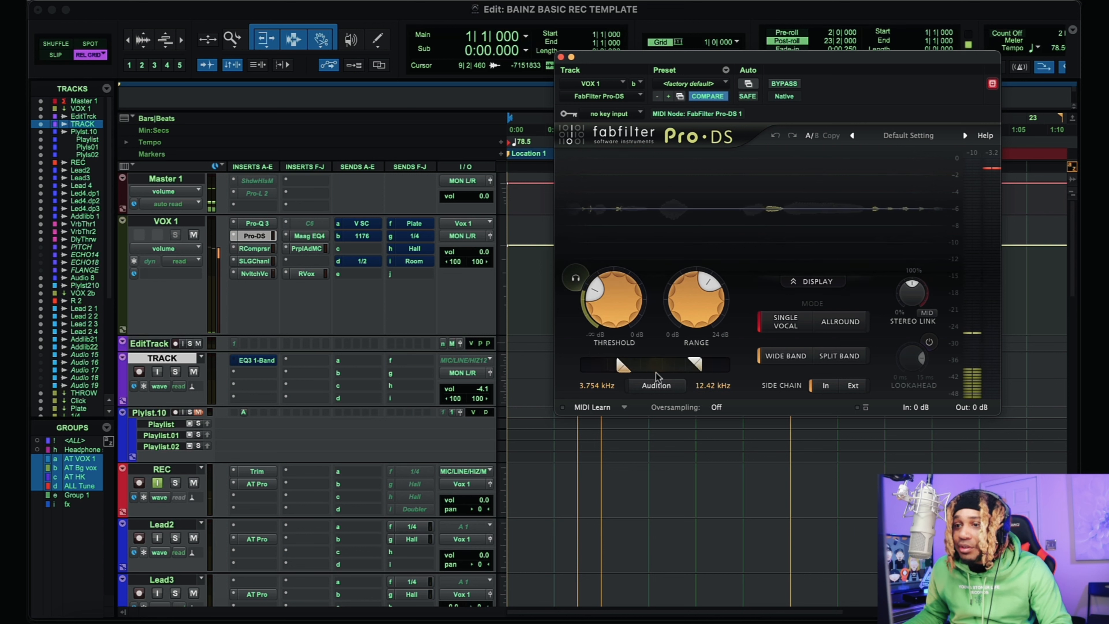
{"action": "mouse_move", "coordinate": [624, 324]}
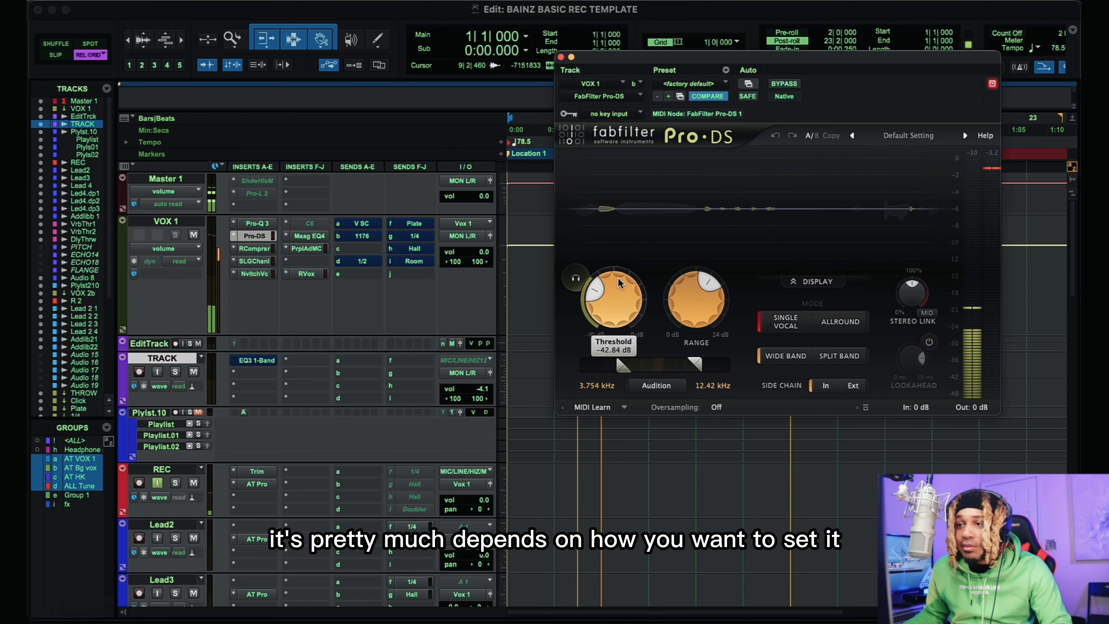
{"action": "left_click", "coordinate": [279, 622]}
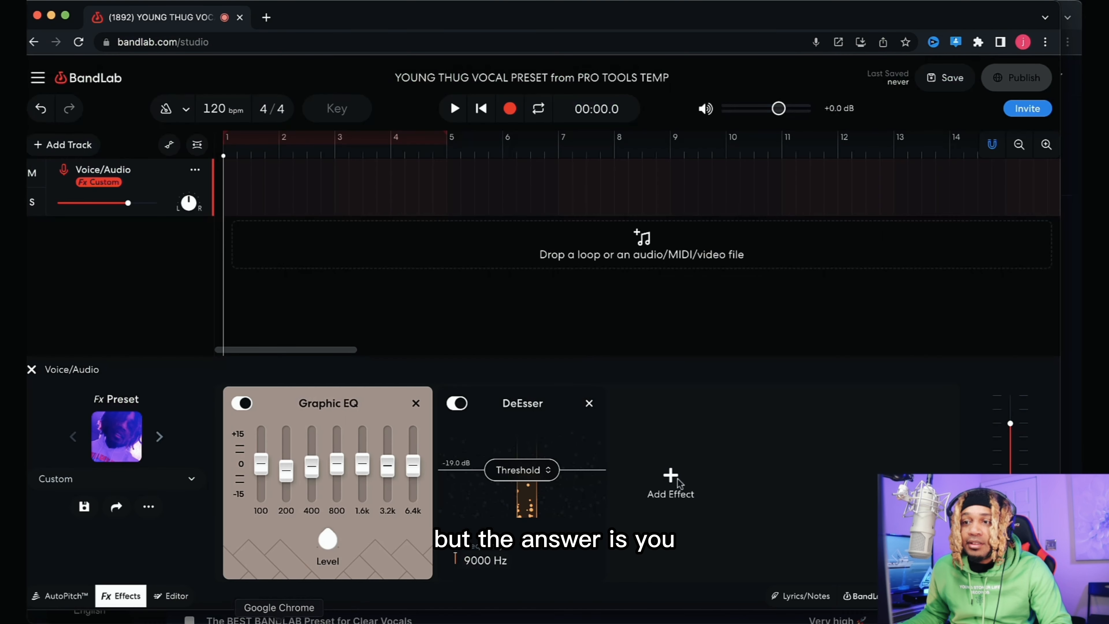
{"action": "left_click_drag", "start_coordinate": [532, 479], "coordinate": [531, 484]}
{"action": "mouse_move", "coordinate": [461, 557]}
{"action": "left_mouse_down"}
{"action": "mouse_move", "coordinate": [457, 572]}
{"action": "mouse_move", "coordinate": [476, 544]}
{"action": "mouse_move", "coordinate": [473, 558]}
{"action": "left_mouse_up"}
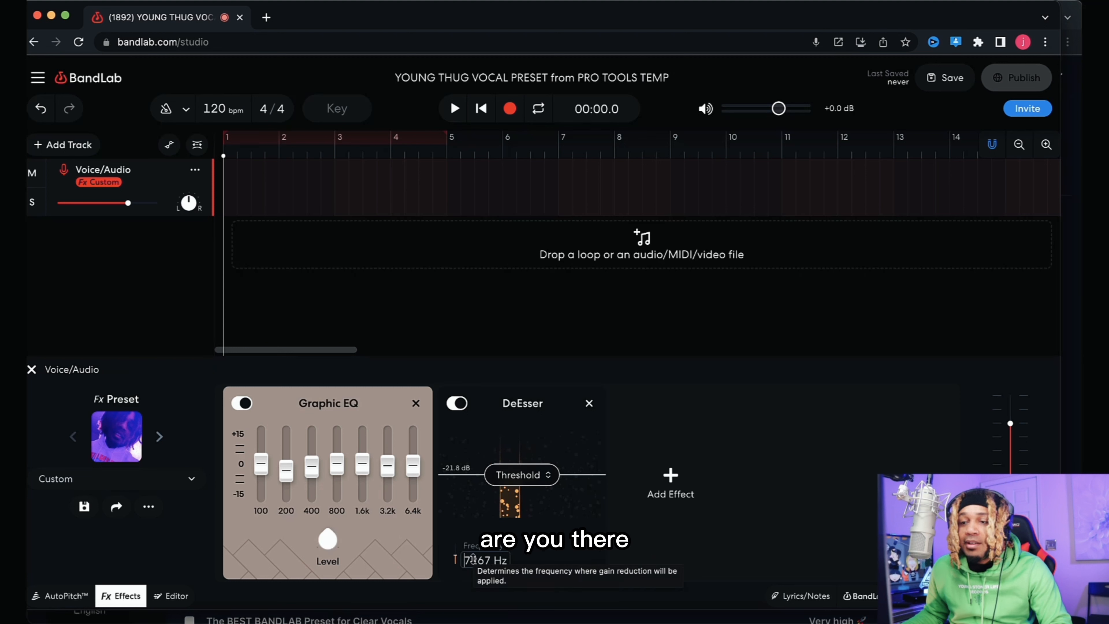
{"action": "mouse_move", "coordinate": [523, 478]}
{"action": "left_mouse_down"}
{"action": "mouse_move", "coordinate": [522, 462]}
{"action": "mouse_move", "coordinate": [523, 481]}
{"action": "left_mouse_up"}
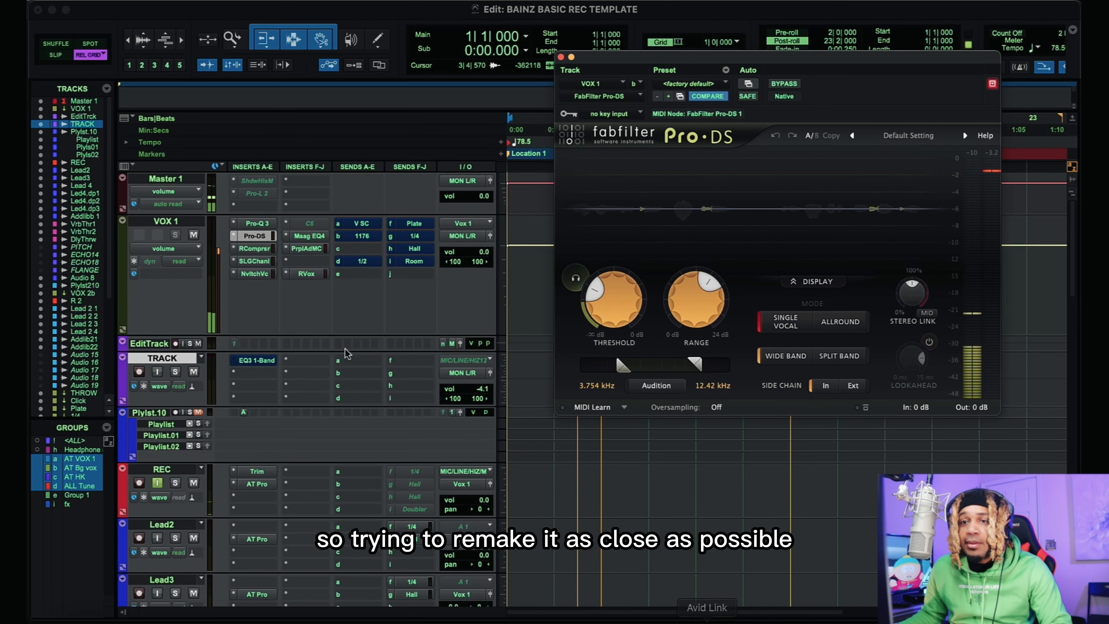
Examine the RCompressor settings on VOX 1, switch to BandLab and add DIGI Comp from the Dynamics effects after the DeEsser
{"action": "left_click", "coordinate": [254, 248]}
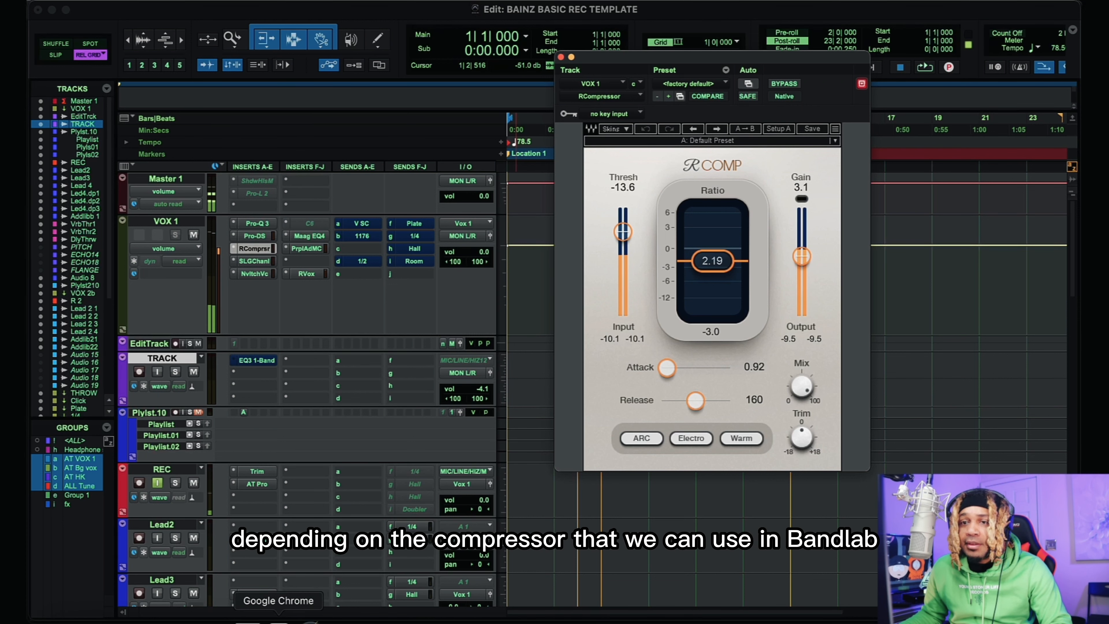
{"action": "left_click", "coordinate": [278, 619]}
{"action": "left_click", "coordinate": [671, 477]}
{"action": "type", "text": "d"}
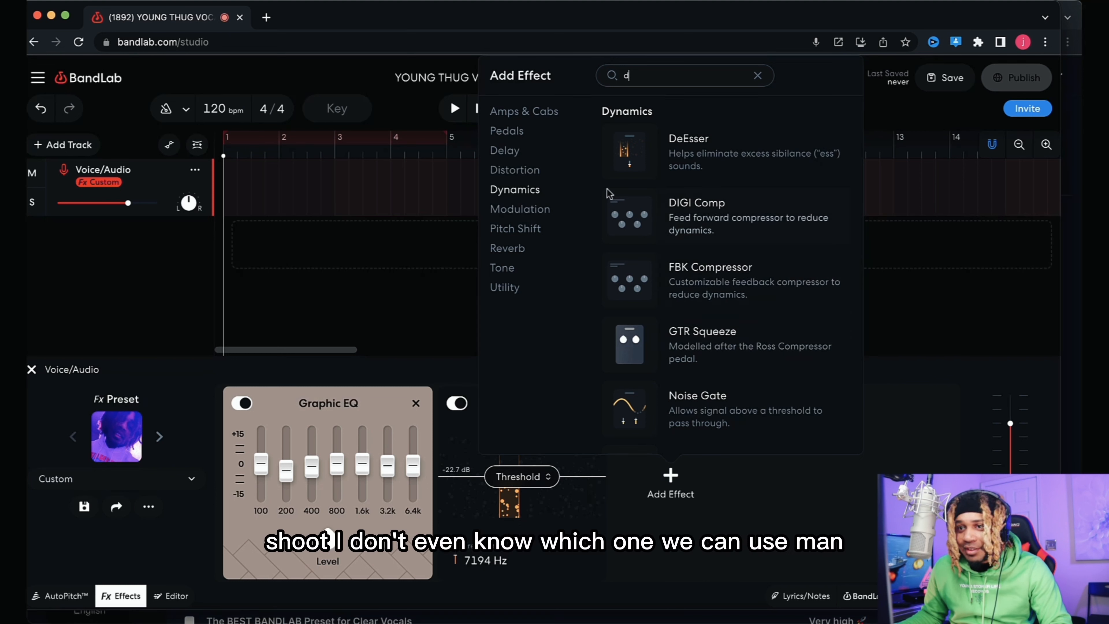
{"action": "scroll", "coordinate": [745, 237], "scroll_direction": "down", "scroll_amount": 9}
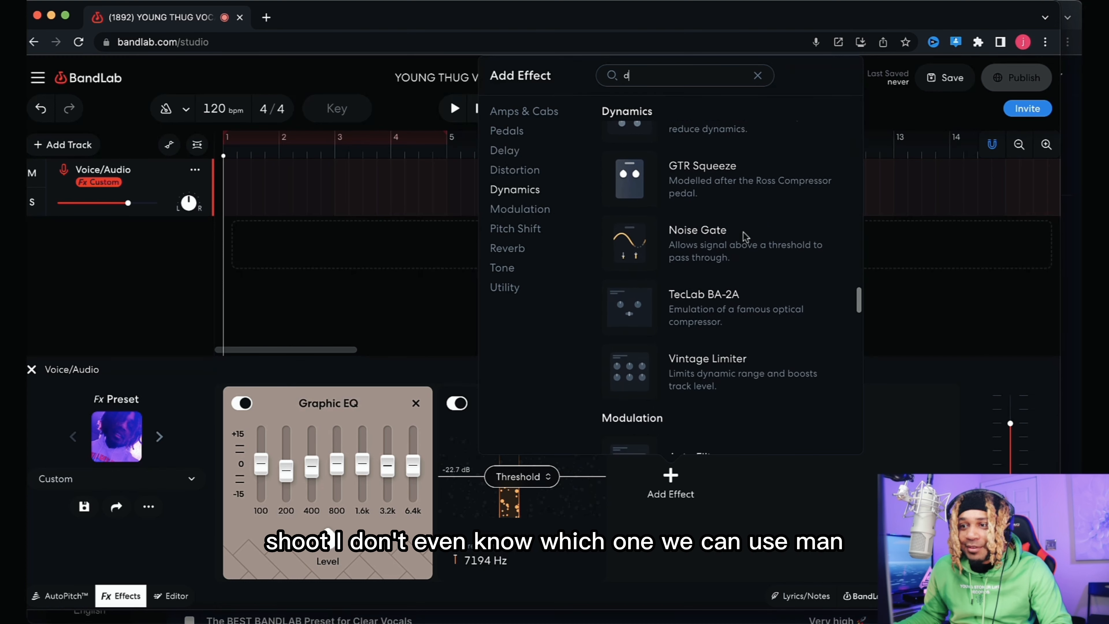
{"action": "scroll", "coordinate": [745, 237], "scroll_direction": "up", "scroll_amount": 3}
{"action": "scroll", "coordinate": [745, 238], "scroll_direction": "up", "scroll_amount": 8}
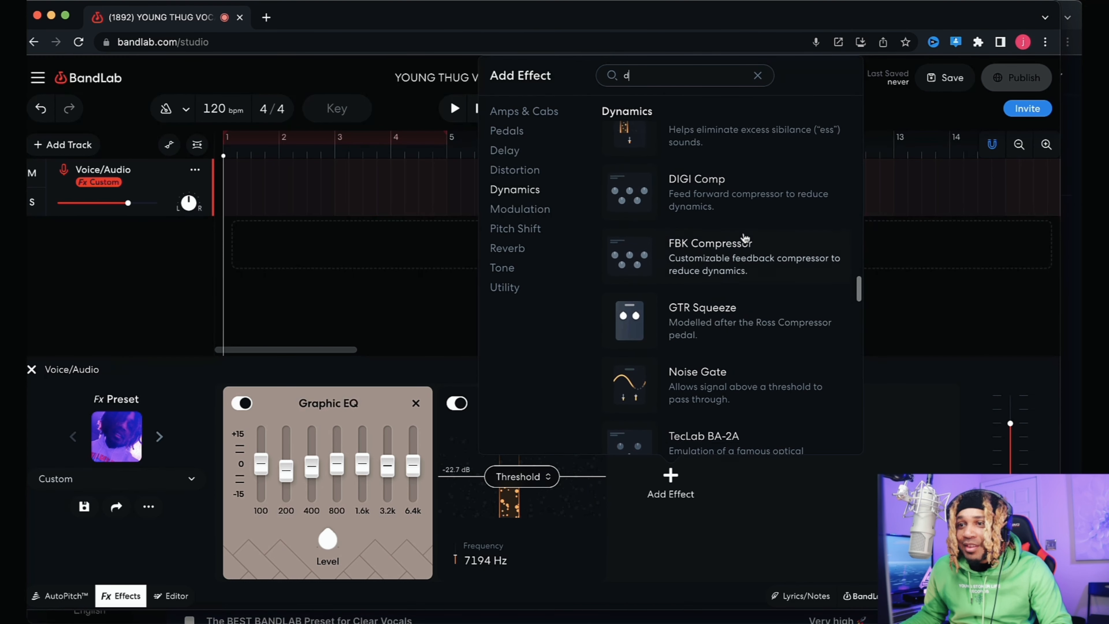
{"action": "scroll", "coordinate": [744, 238], "scroll_direction": "down", "scroll_amount": 5}
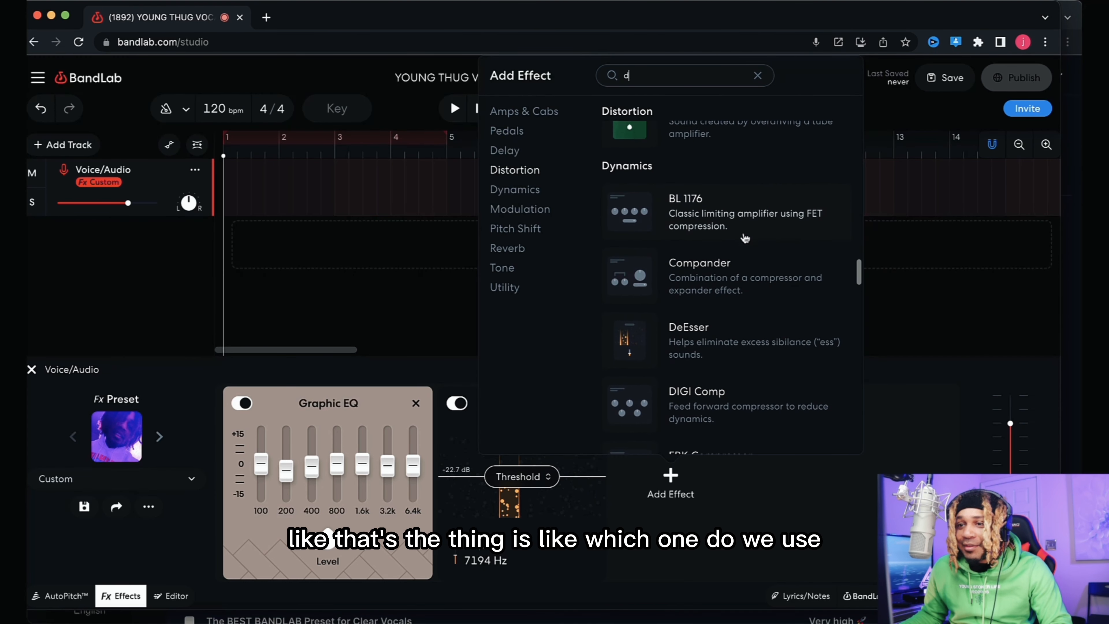
{"action": "scroll", "coordinate": [744, 238], "scroll_direction": "down", "scroll_amount": 1}
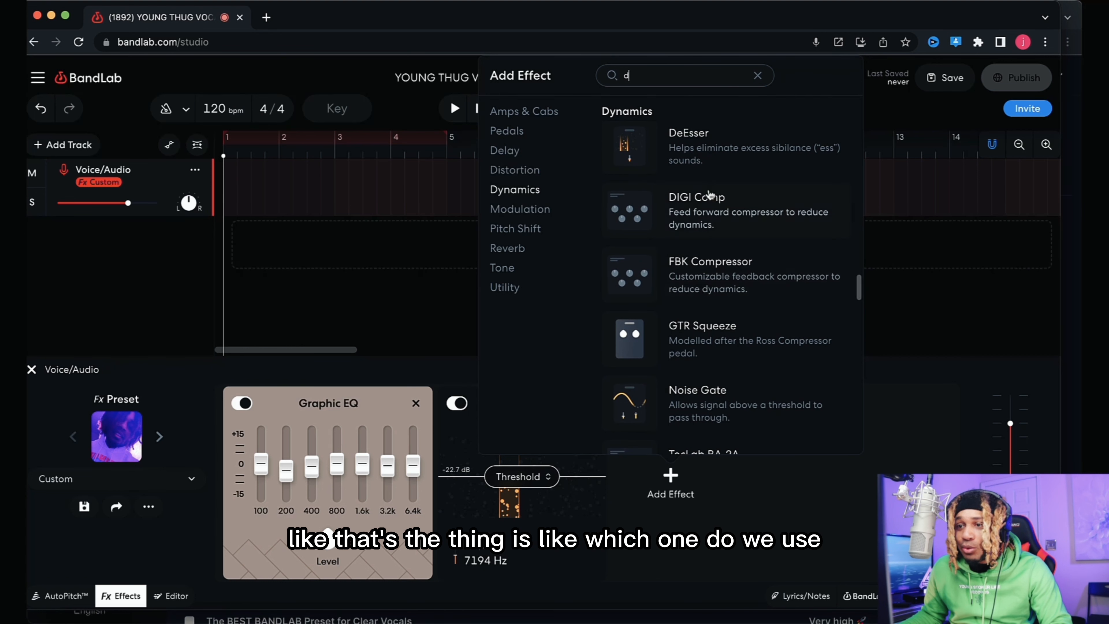
{"action": "left_click", "coordinate": [712, 197]}
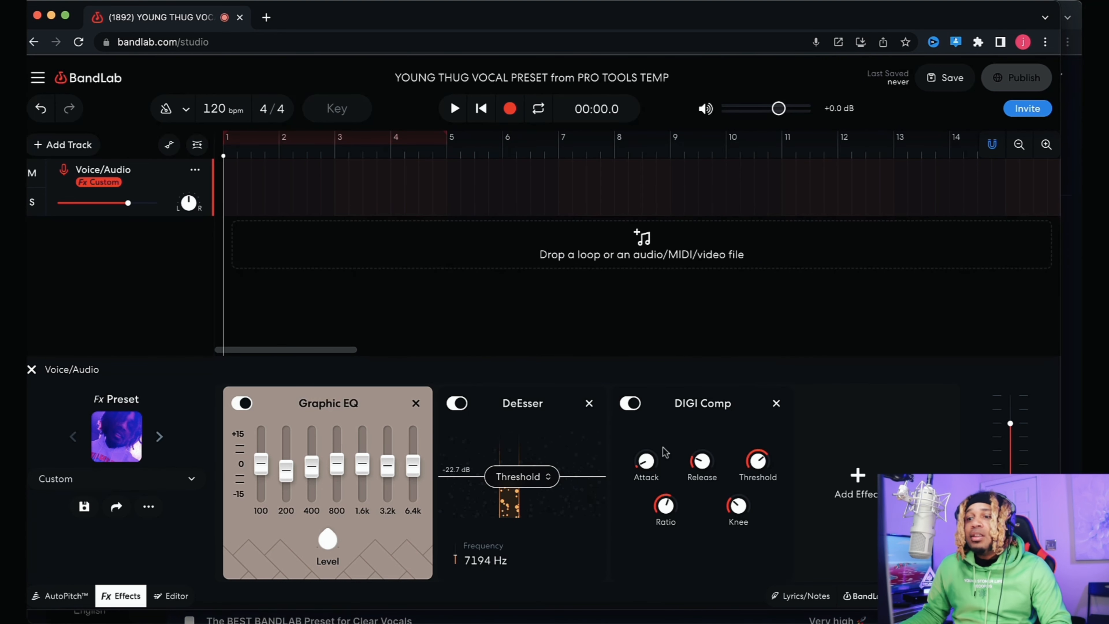
Check the RCompressor's attack in Pro Tools and adjust the attack of BandLab's DIGI Comp to a very short time
{"action": "mouse_move", "coordinate": [645, 461]}
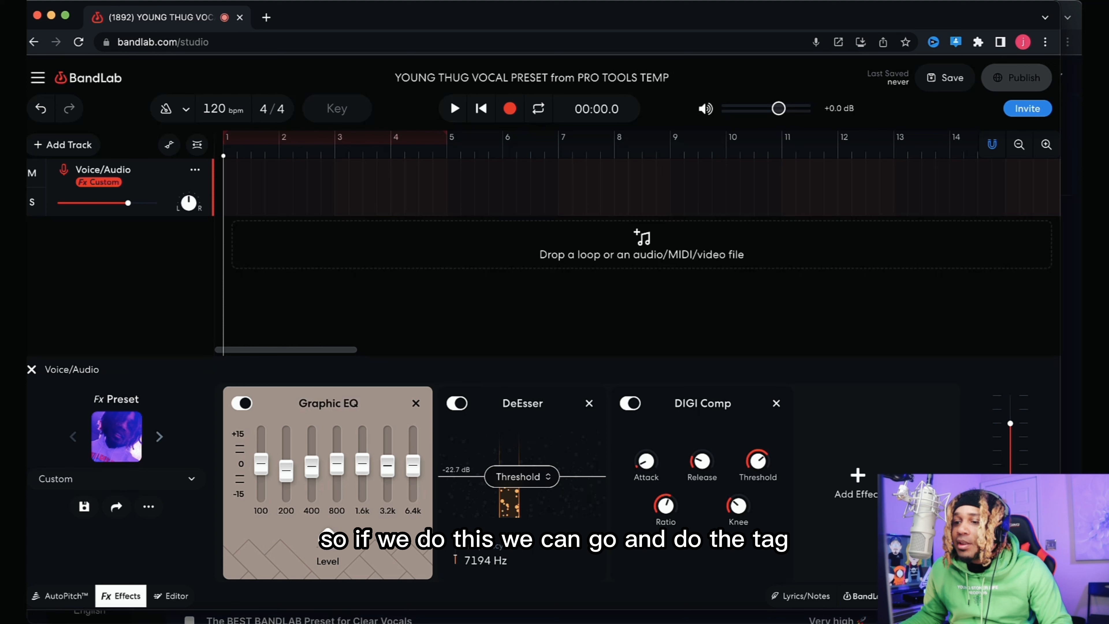
{"action": "left_click", "coordinate": [733, 621]}
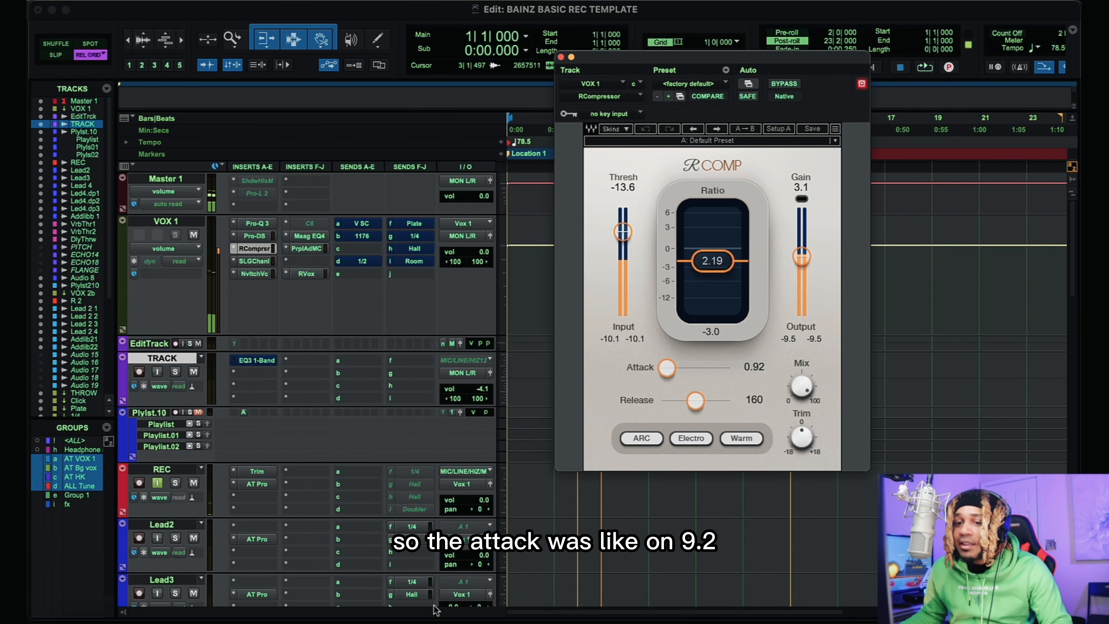
{"action": "left_click", "coordinate": [292, 618]}
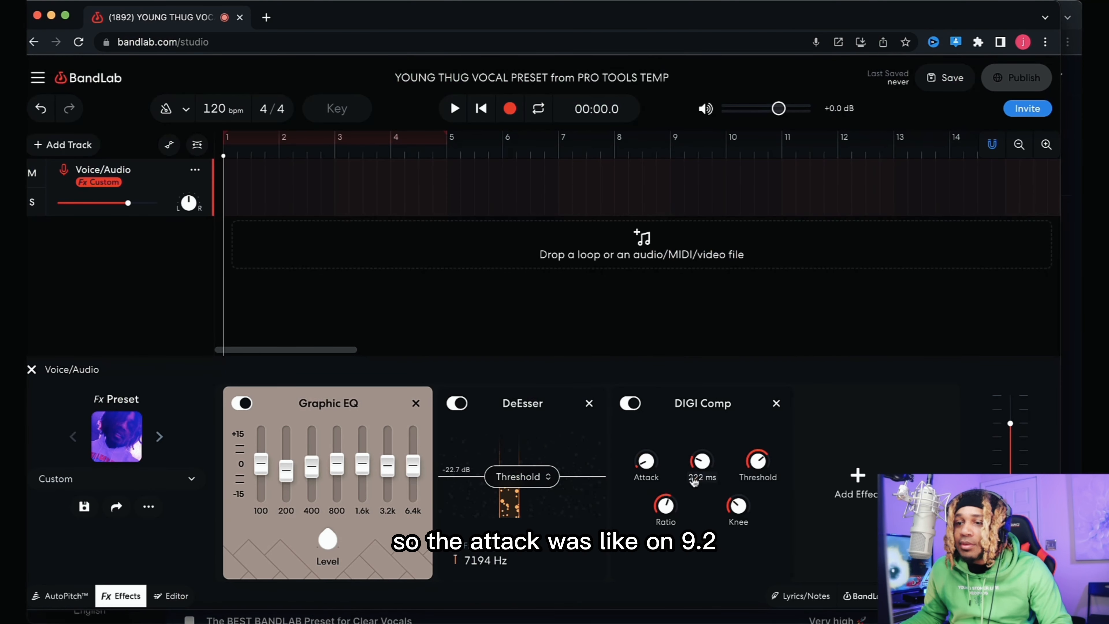
{"action": "left_click_drag", "start_coordinate": [645, 460], "coordinate": [645, 423]}
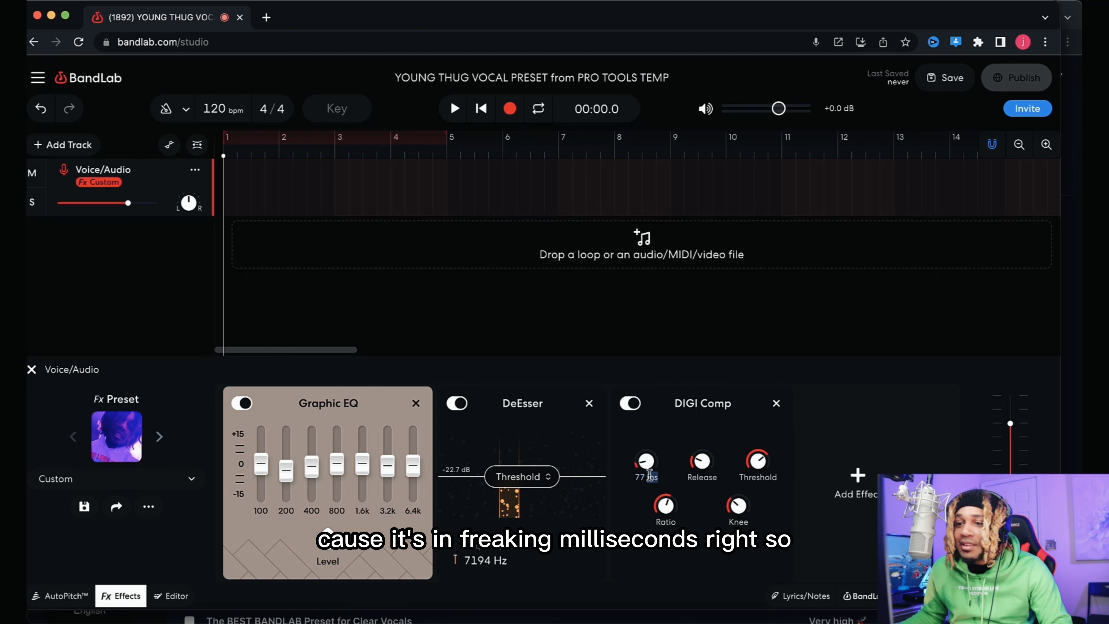
{"action": "left_click_drag", "start_coordinate": [643, 465], "coordinate": [643, 470]}
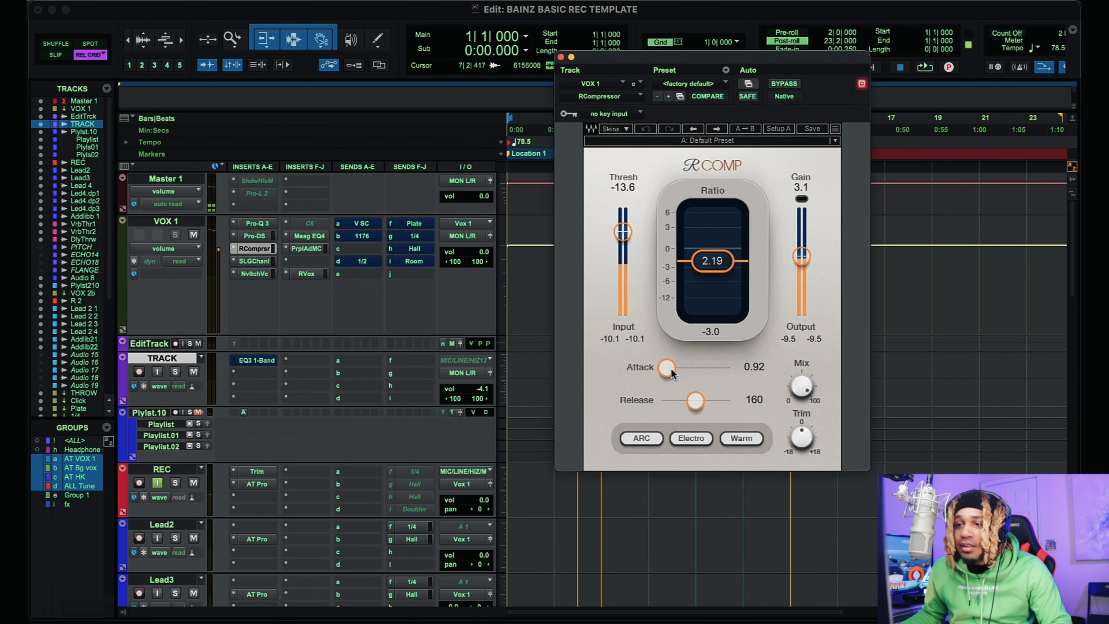
{"action": "left_click", "coordinate": [668, 368]}
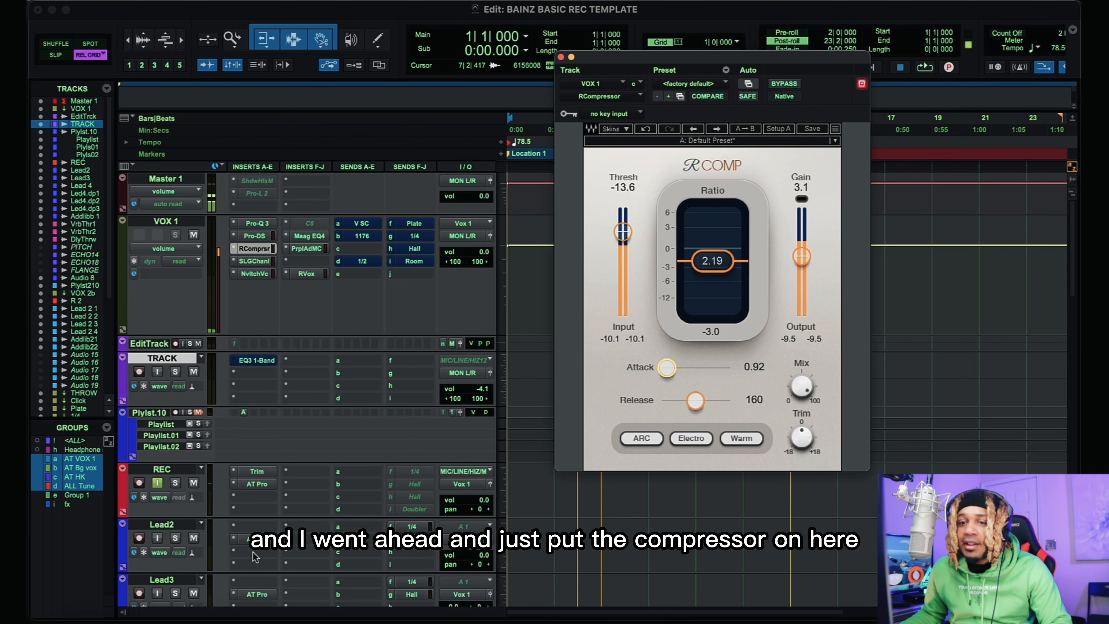
{"action": "left_click", "coordinate": [289, 613]}
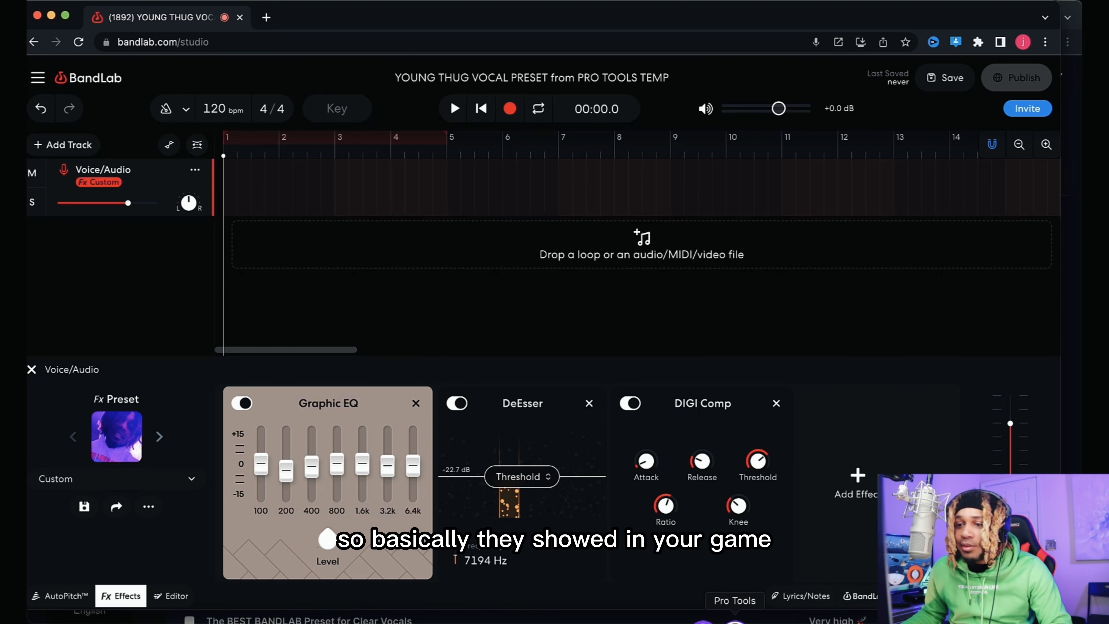
Check the RCompressor's ratio in Pro Tools and lower DIGI Comp's ratio in BandLab toward it
{"action": "left_click", "coordinate": [731, 618]}
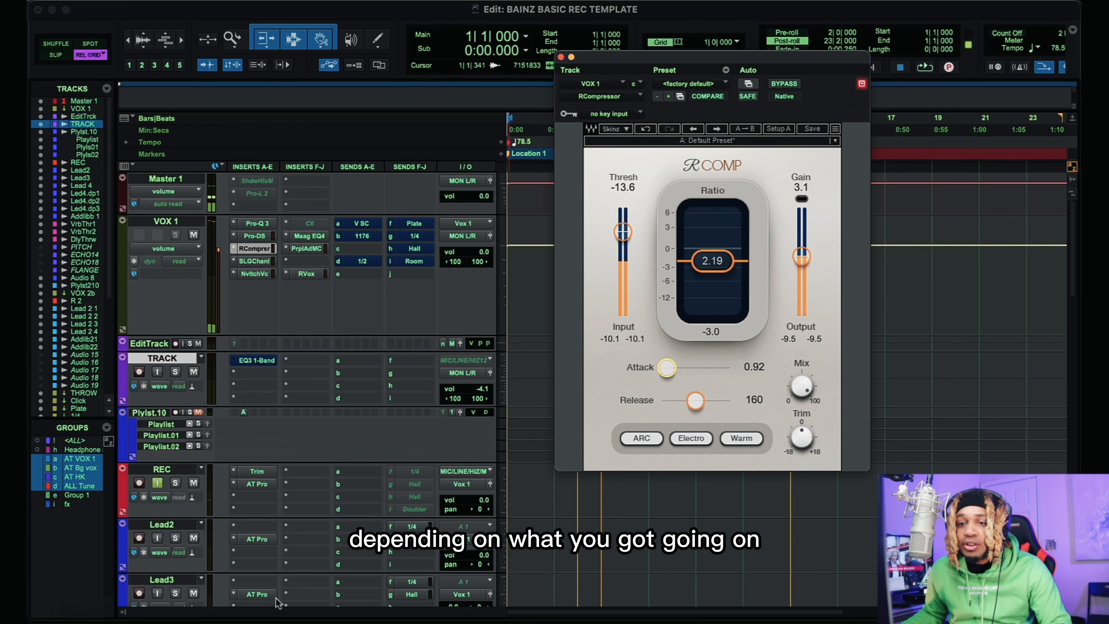
{"action": "left_click", "coordinate": [290, 614]}
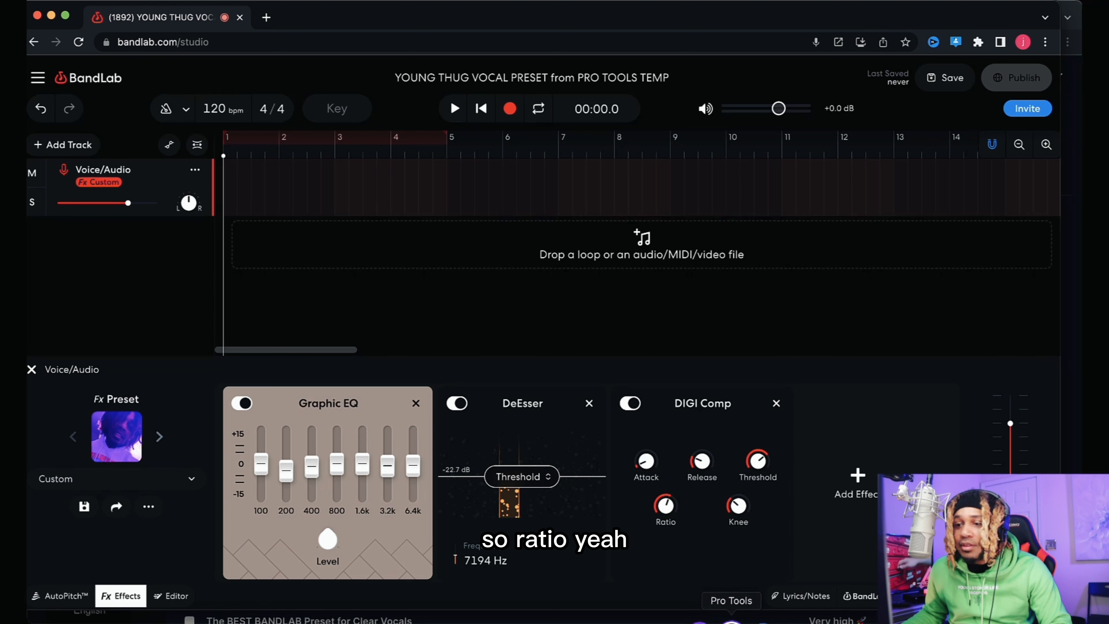
{"action": "left_click", "coordinate": [730, 614]}
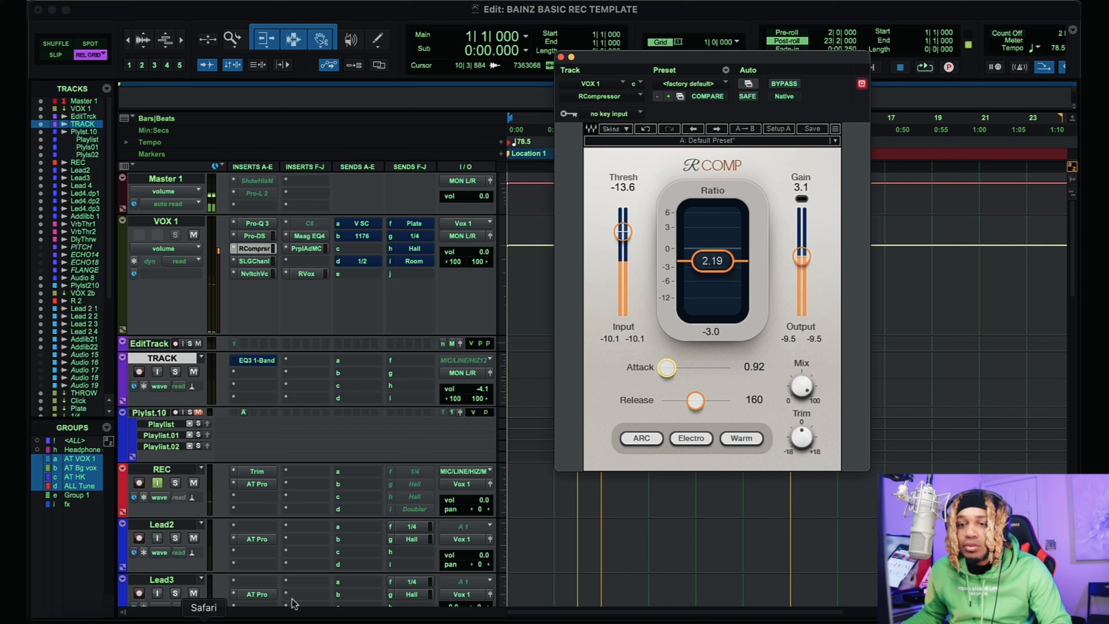
{"action": "left_click", "coordinate": [290, 613]}
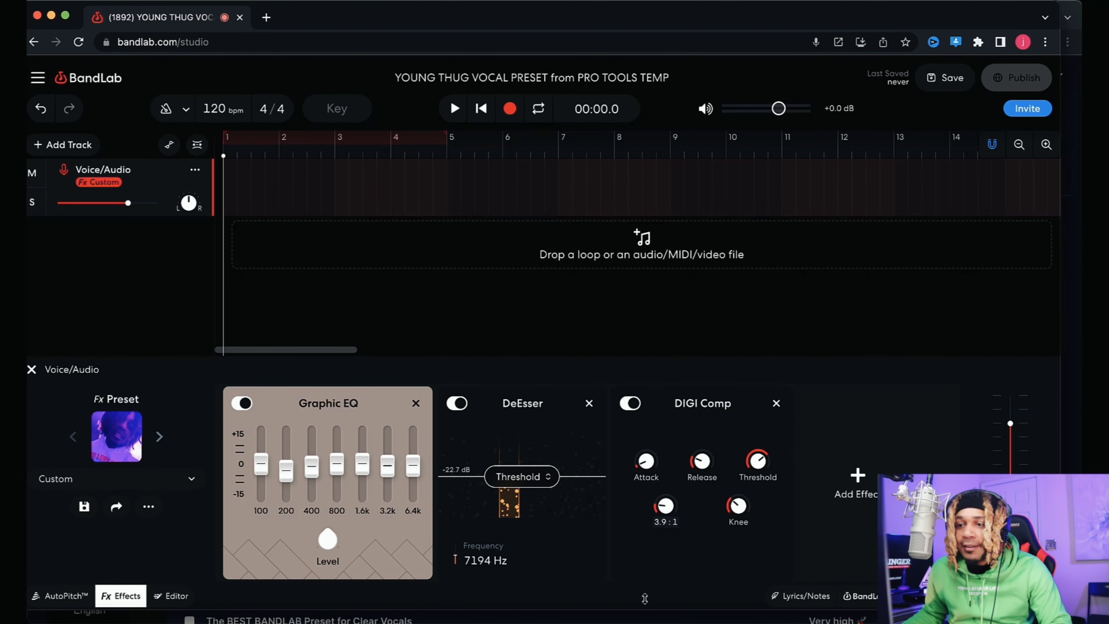
{"action": "left_click_drag", "start_coordinate": [644, 598], "coordinate": [643, 606]}
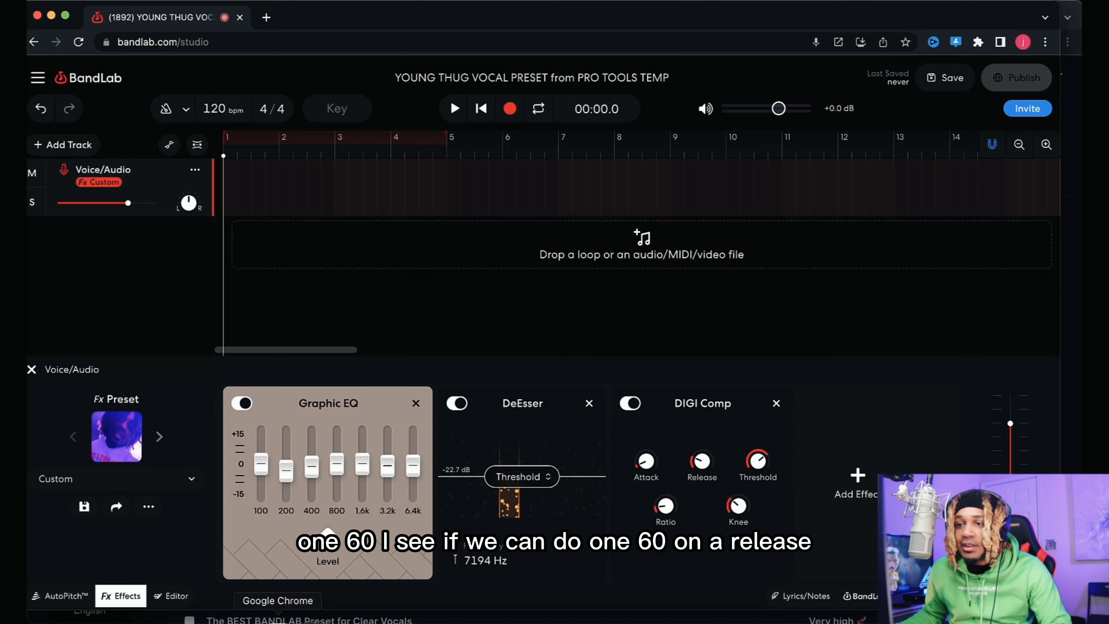
Set DIGI Comp's release to about 160 ms and compare its remaining settings with the RCompressor in Pro Tools
{"action": "mouse_move", "coordinate": [707, 467]}
{"action": "left_mouse_down"}
{"action": "mouse_move", "coordinate": [704, 457]}
{"action": "mouse_move", "coordinate": [705, 480]}
{"action": "left_mouse_up"}
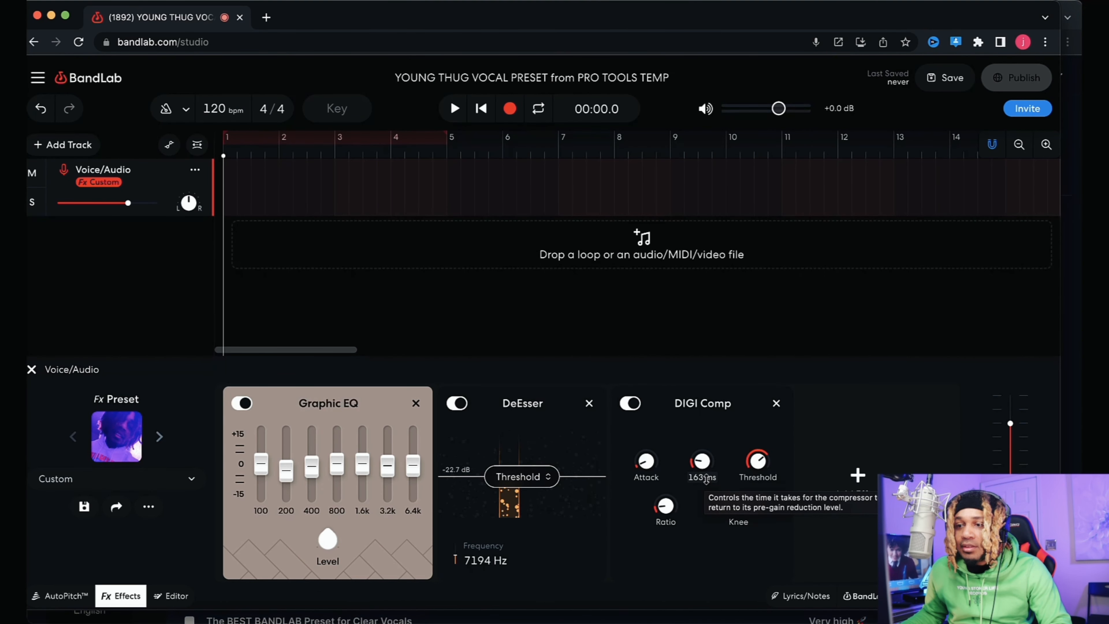
{"action": "double_click", "coordinate": [693, 478]}
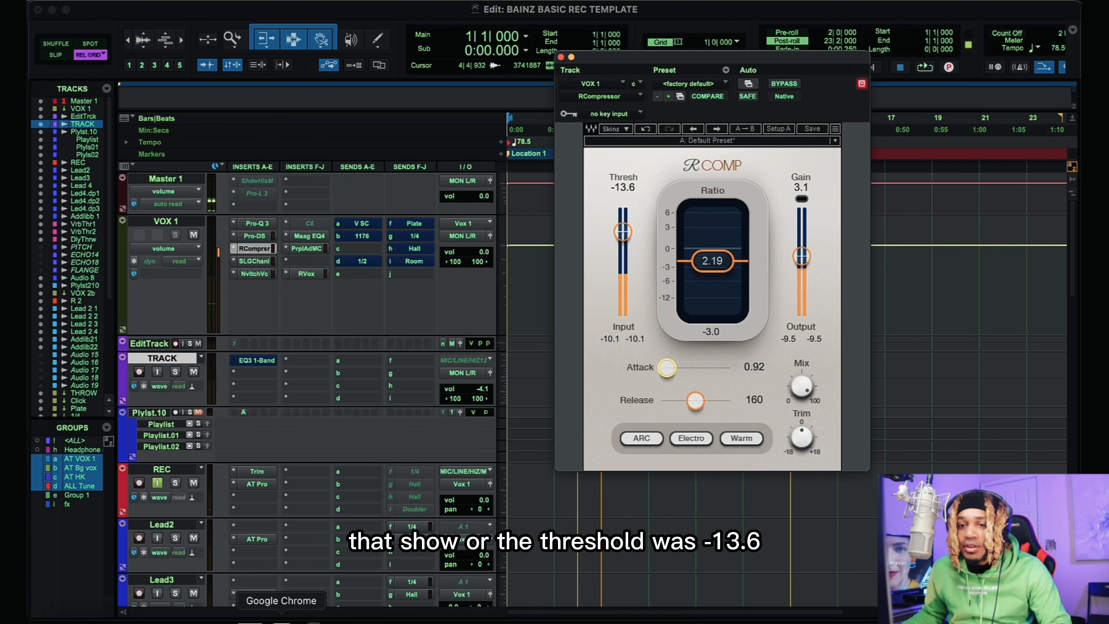
{"action": "left_click", "coordinate": [297, 617]}
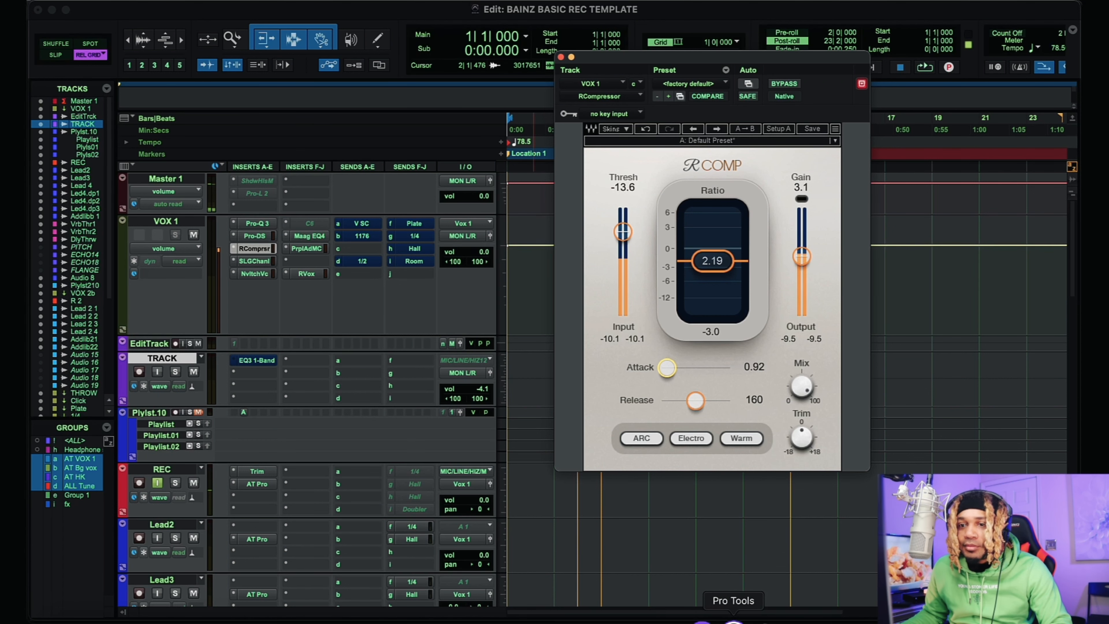
{"action": "left_click", "coordinate": [285, 620]}
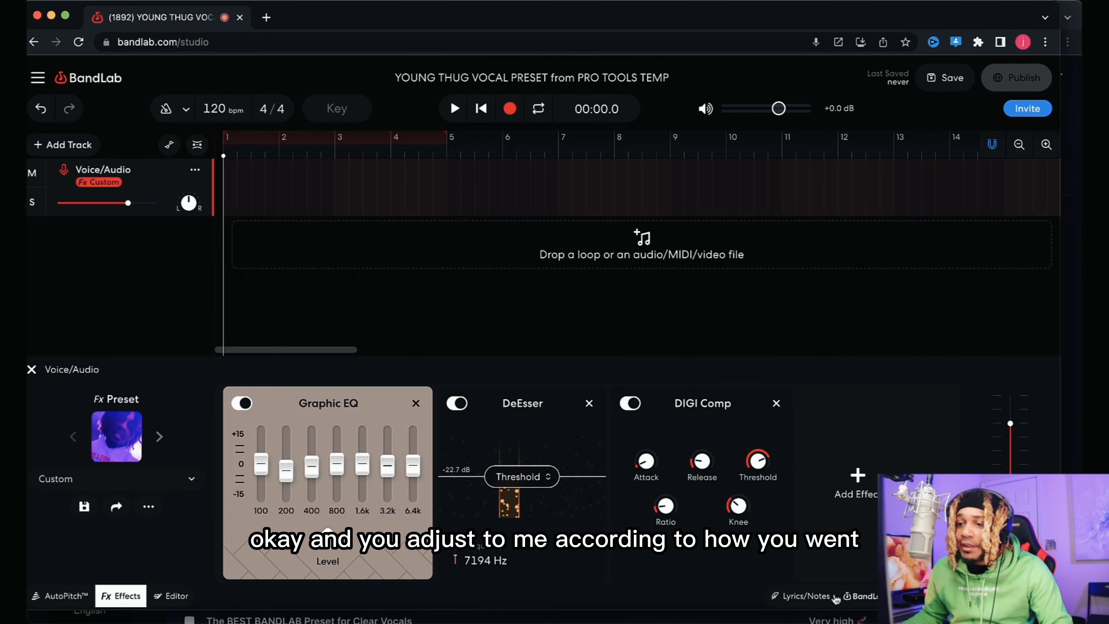
{"action": "left_click", "coordinate": [737, 619]}
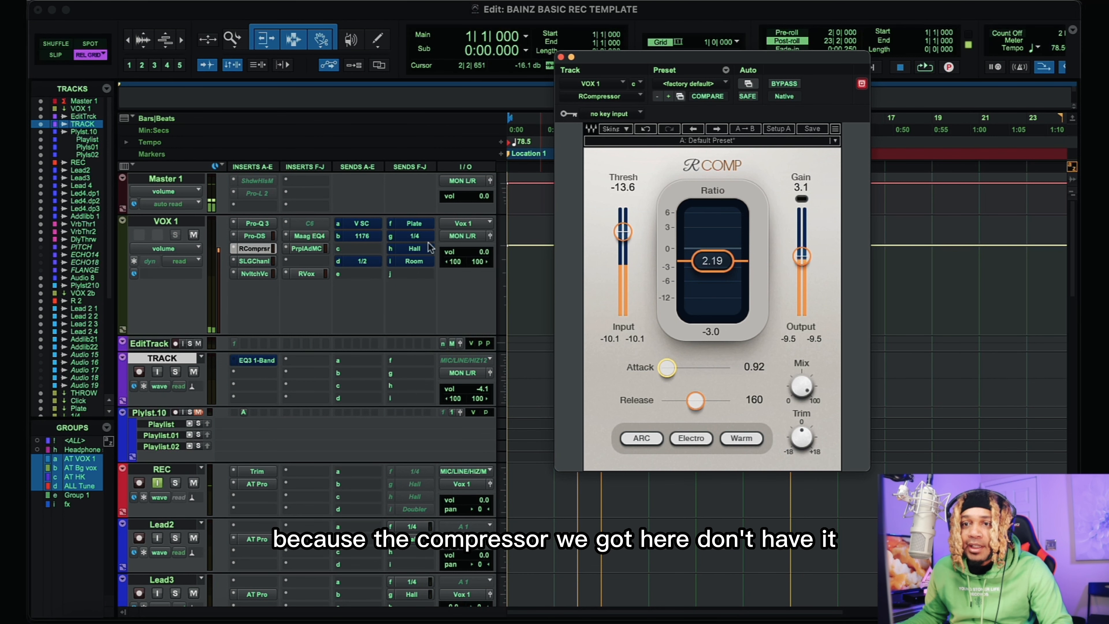
Open the SSLGChannel insert on VOX 1 and try BandLab's Vintage Limiter as its substitute after DIGI Comp
{"action": "left_click", "coordinate": [262, 261]}
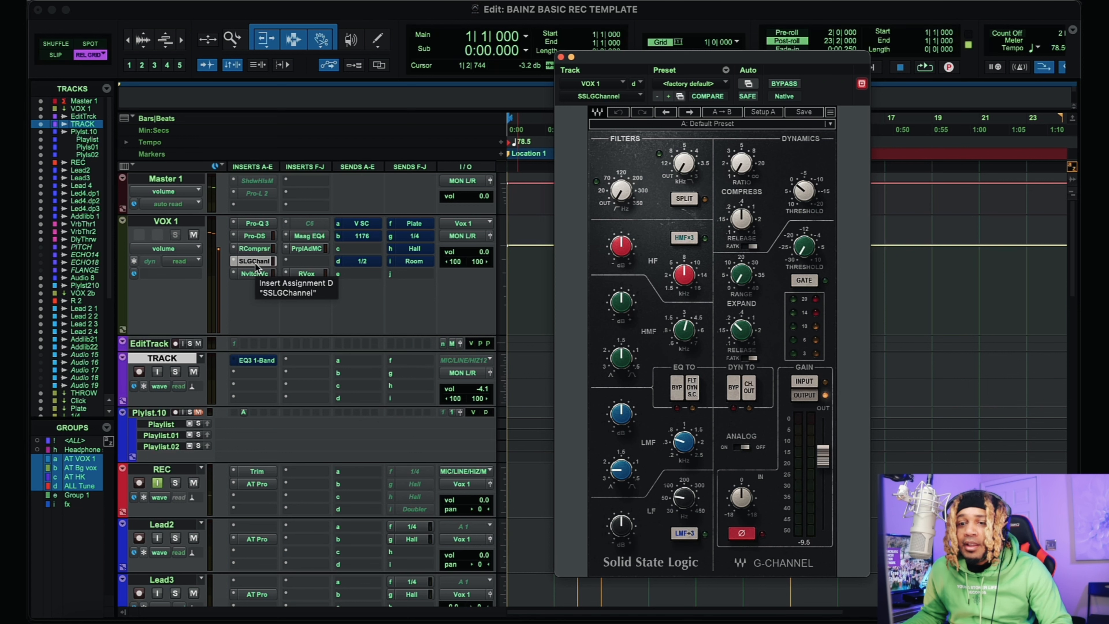
{"action": "left_click", "coordinate": [278, 619]}
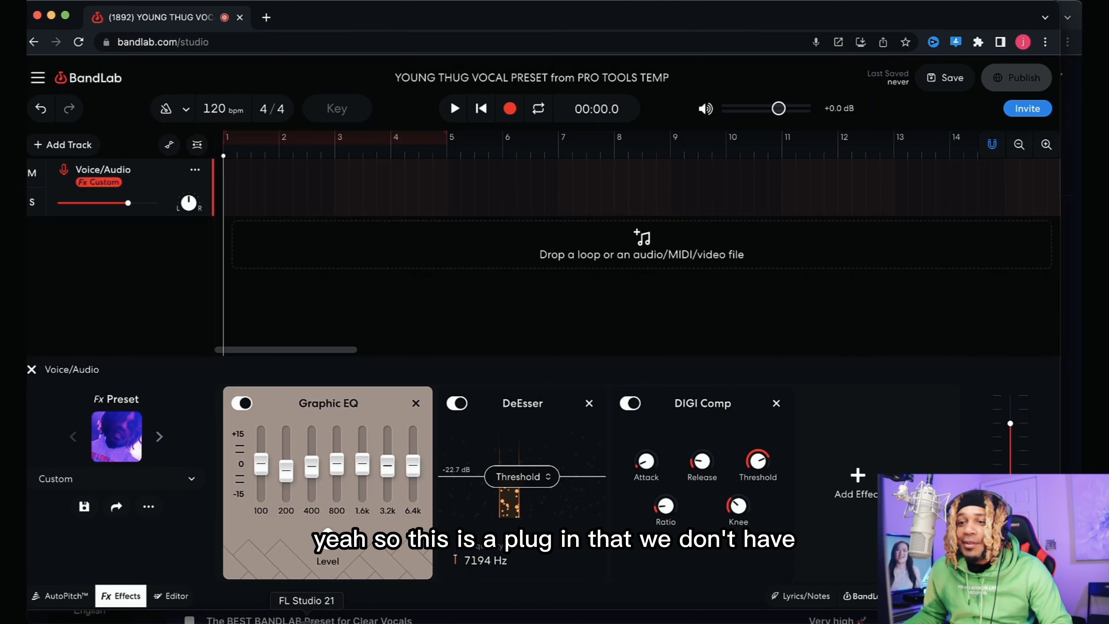
{"action": "left_click", "coordinate": [865, 480]}
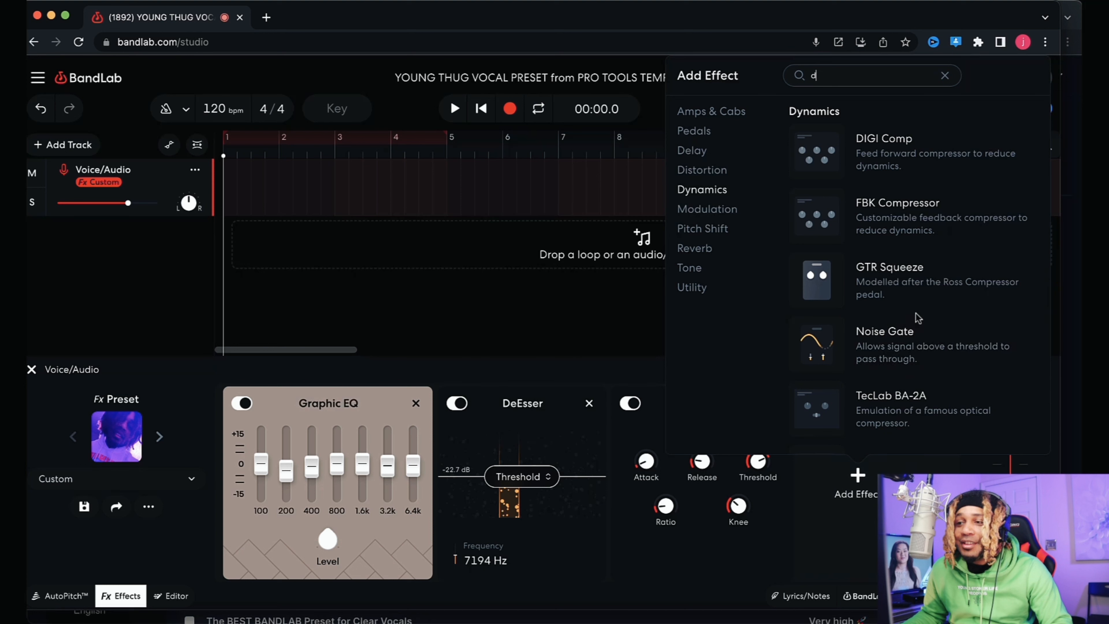
{"action": "scroll", "coordinate": [916, 318], "scroll_direction": "down", "scroll_amount": 8}
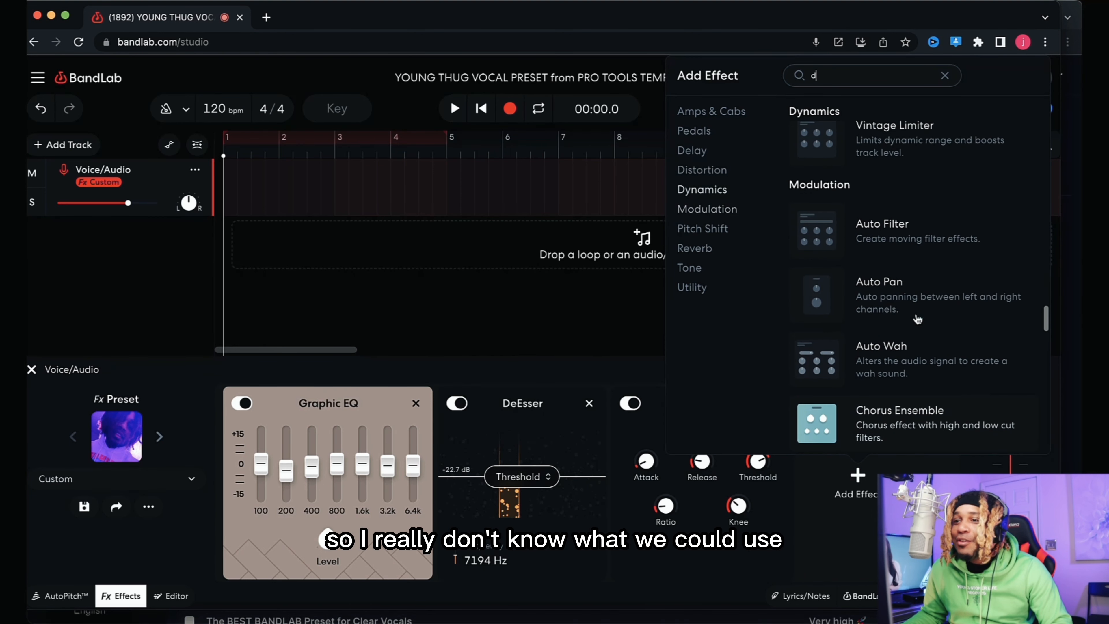
{"action": "scroll", "coordinate": [917, 319], "scroll_direction": "up", "scroll_amount": 4}
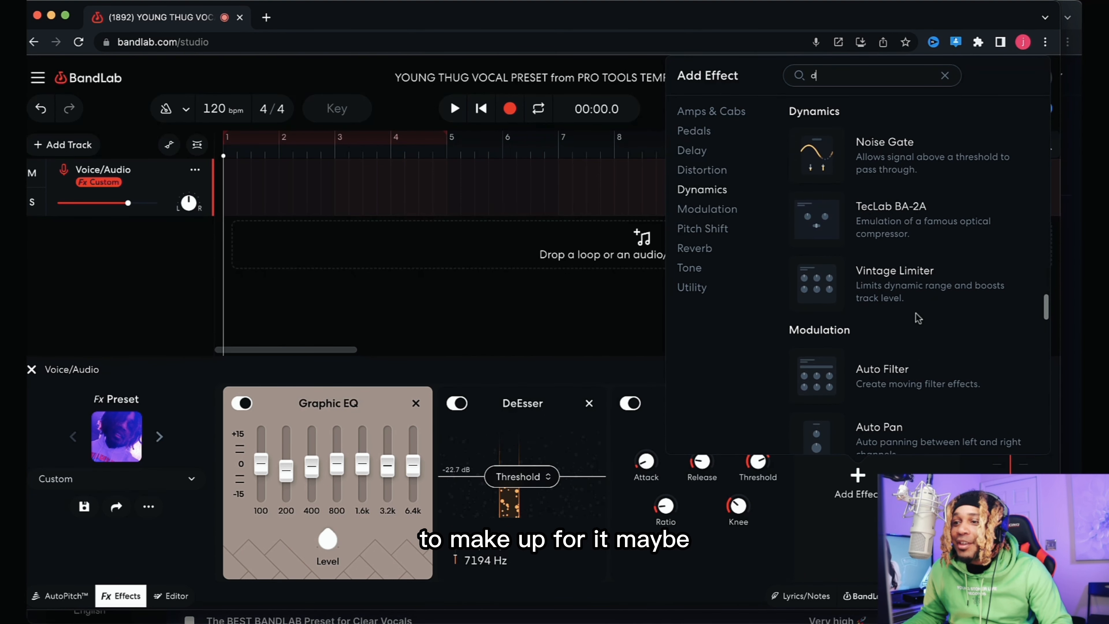
{"action": "left_click", "coordinate": [908, 301]}
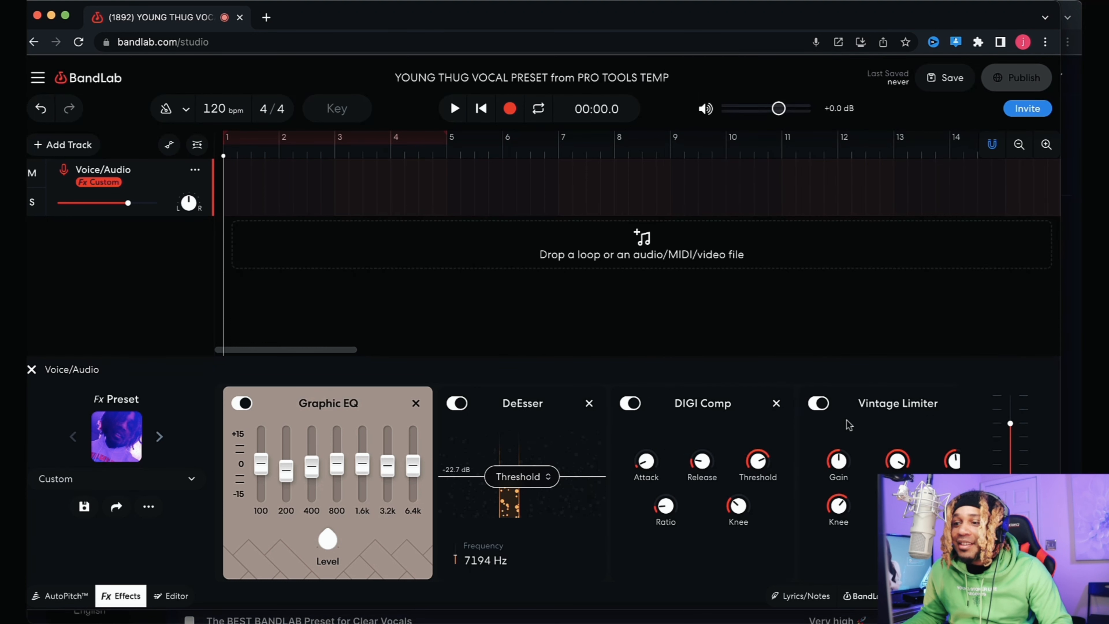
Review the Vintage Limiter's controls and remove it from the BandLab effects chain
{"action": "scroll", "coordinate": [867, 423], "scroll_direction": "right", "scroll_amount": 3}
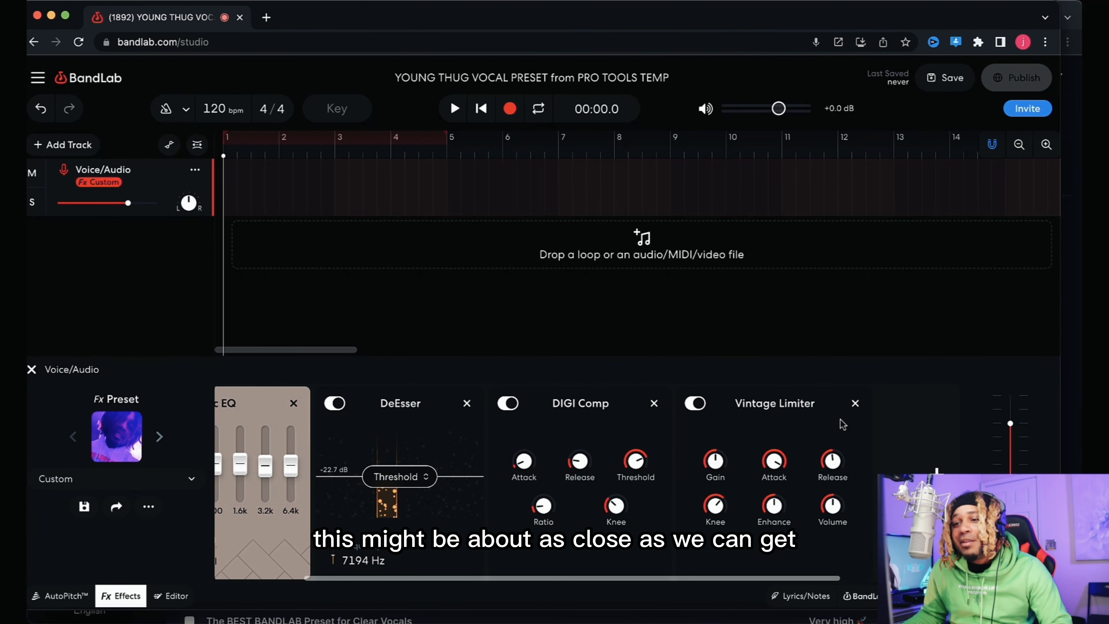
{"action": "mouse_move", "coordinate": [715, 460]}
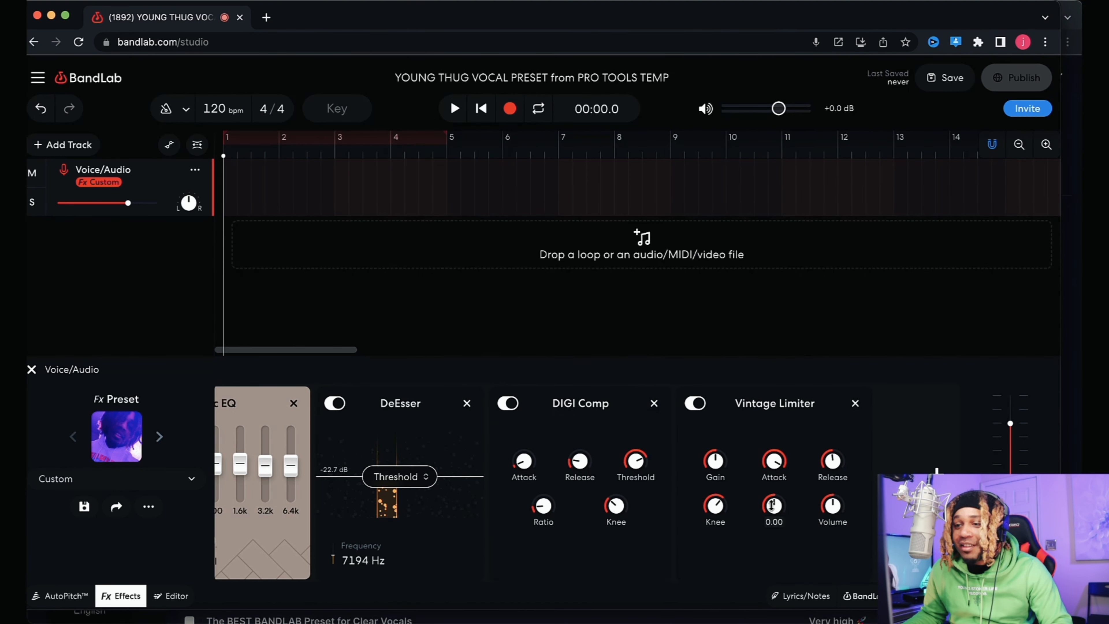
{"action": "mouse_move", "coordinate": [775, 461]}
{"action": "left_click", "coordinate": [855, 404]}
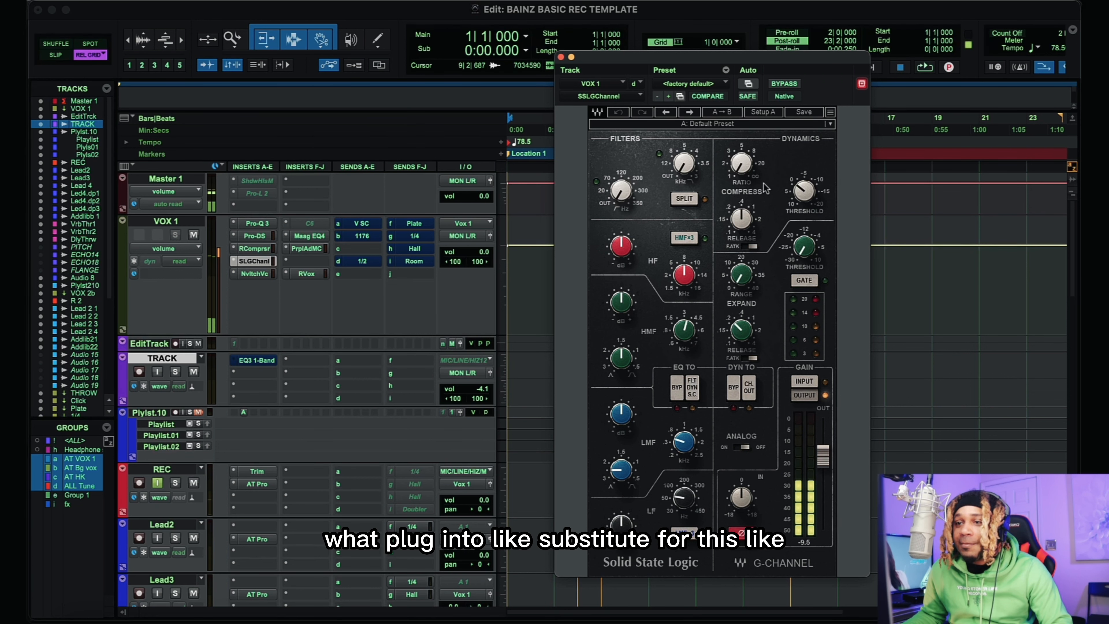
In Pro Tools, close the SSLGChannel plugin and open the Noveltech Vocal Enhancer insert on VOX 1
{"action": "left_click", "coordinate": [561, 57]}
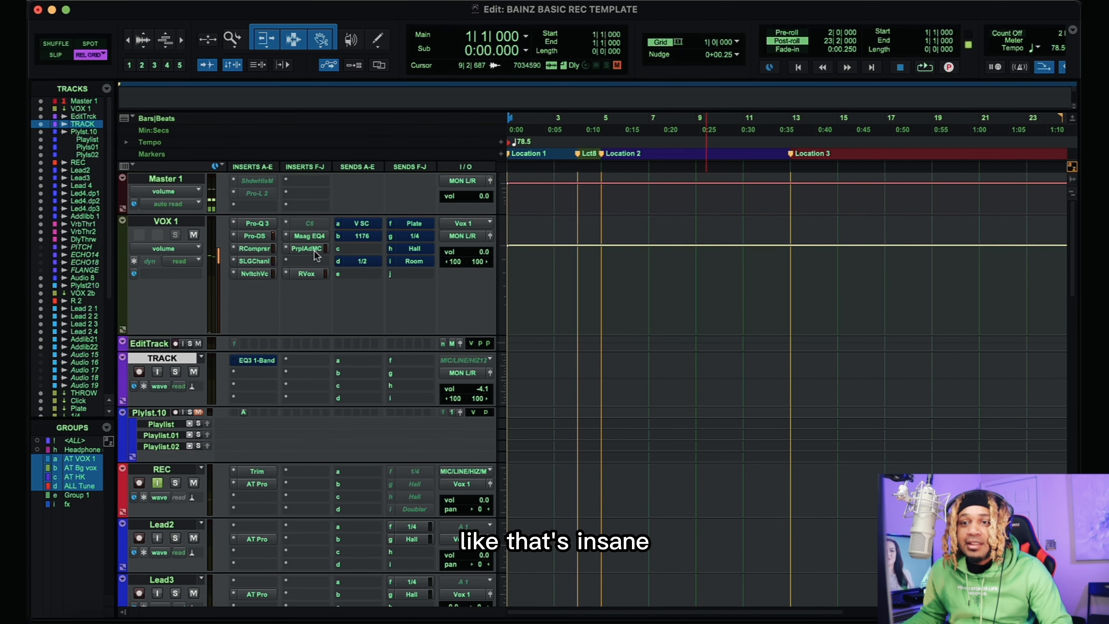
{"action": "left_click", "coordinate": [255, 273]}
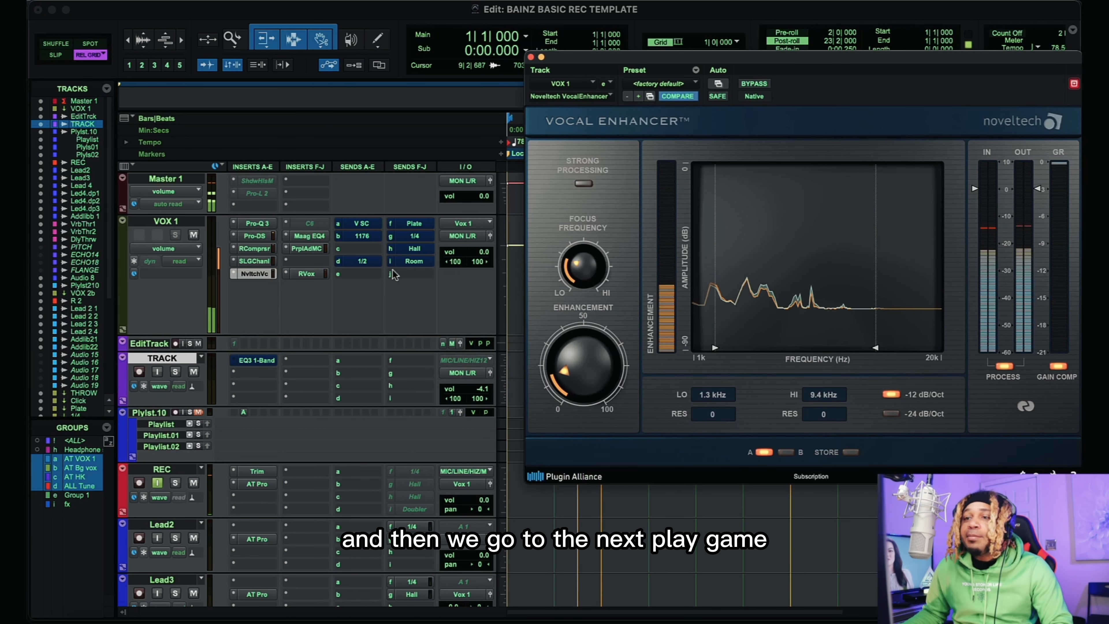
Close the Noveltech Vocal Enhancer window and switch to BandLab
{"action": "left_click_drag", "start_coordinate": [913, 64], "coordinate": [803, 70]}
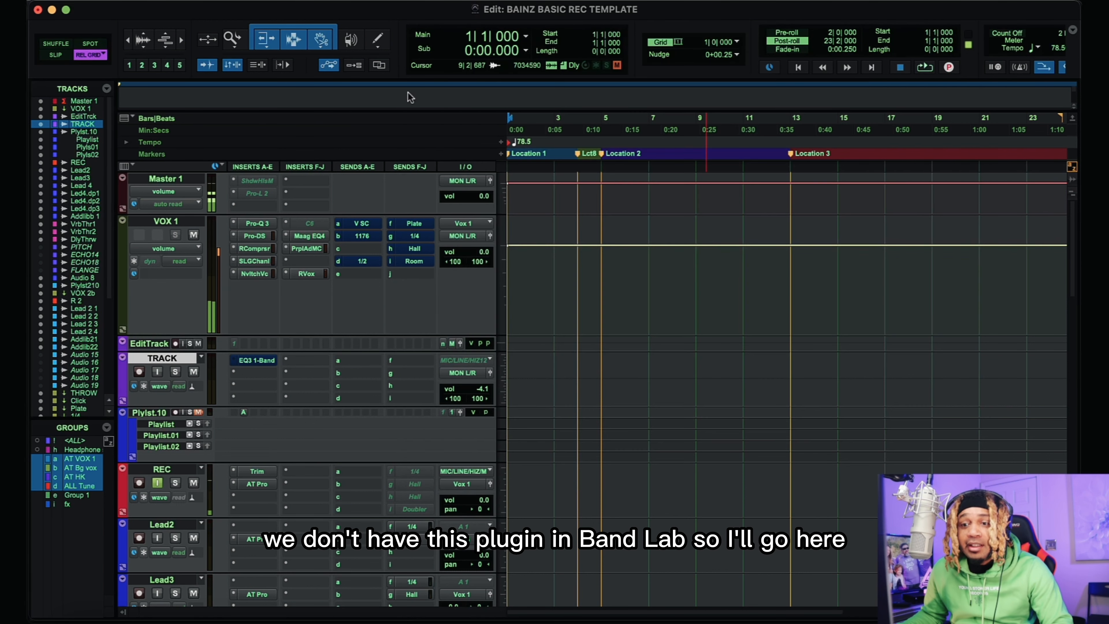
{"action": "left_click", "coordinate": [421, 63]}
{"action": "left_click", "coordinate": [294, 618]}
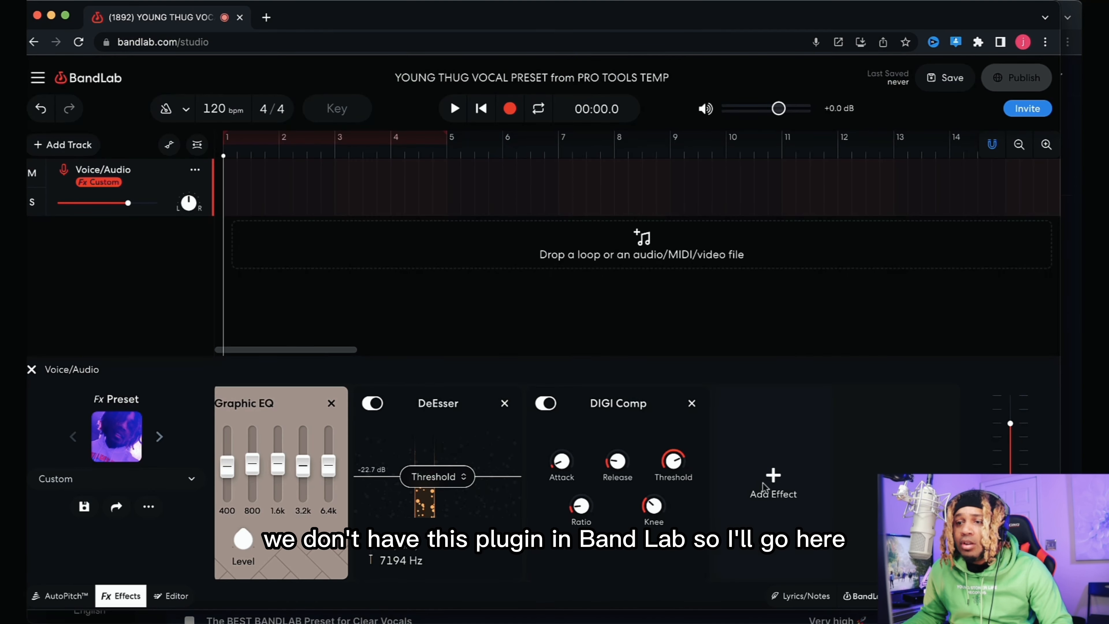
Add the Vintage Limiter from the Dynamics effects after DIGI Comp as the substitute for the SSLGChannel
{"action": "left_click", "coordinate": [772, 480]}
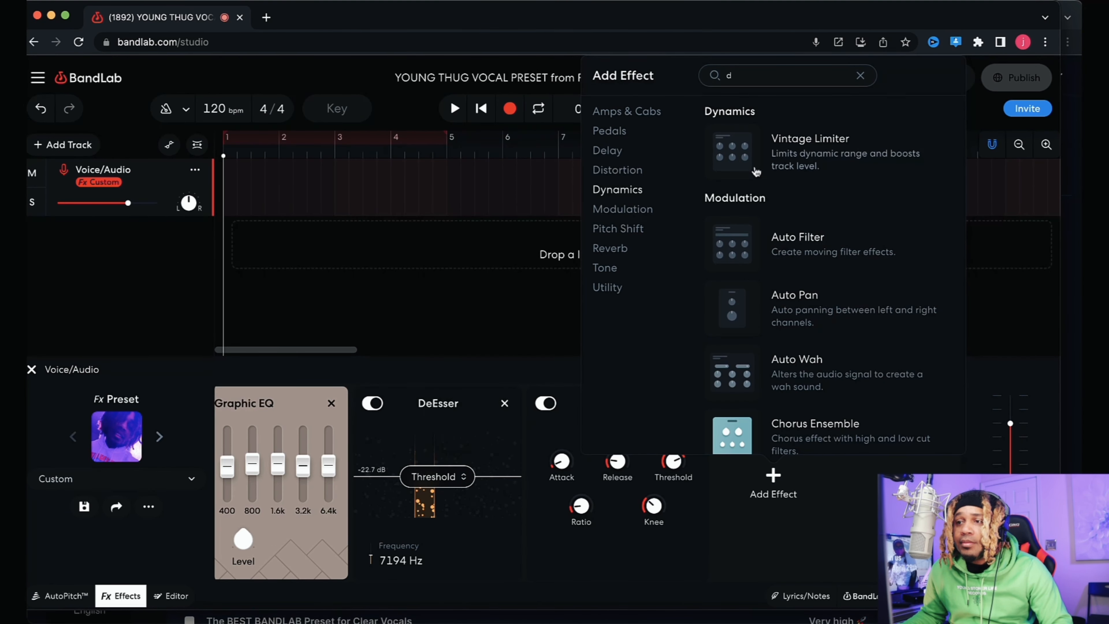
{"action": "scroll", "coordinate": [755, 172], "scroll_direction": "up", "scroll_amount": 5}
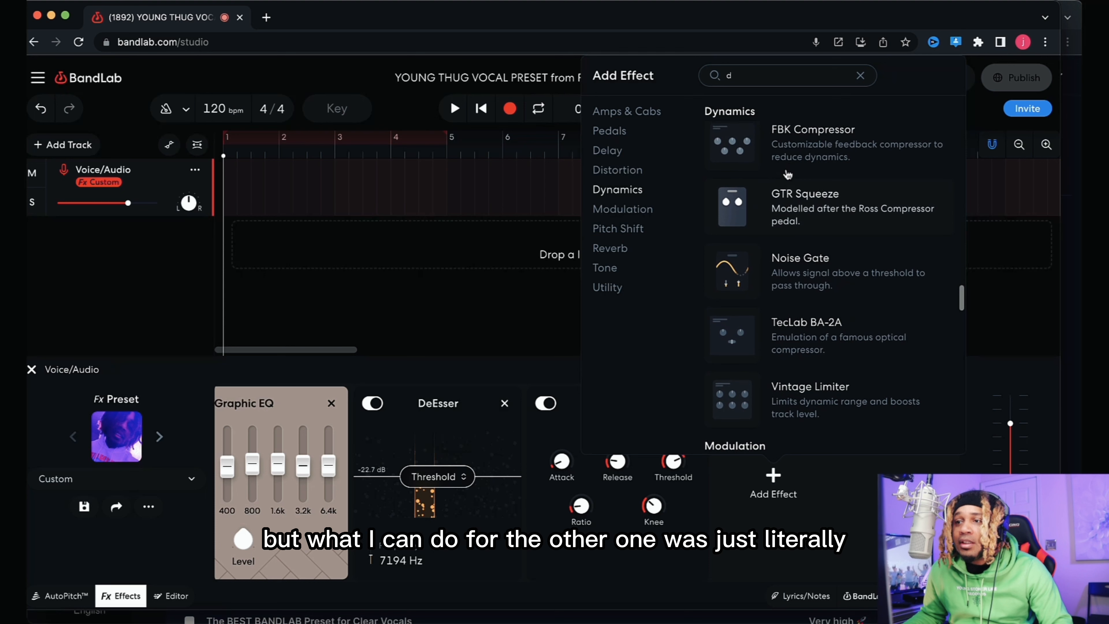
{"action": "scroll", "coordinate": [787, 174], "scroll_direction": "up", "scroll_amount": 4}
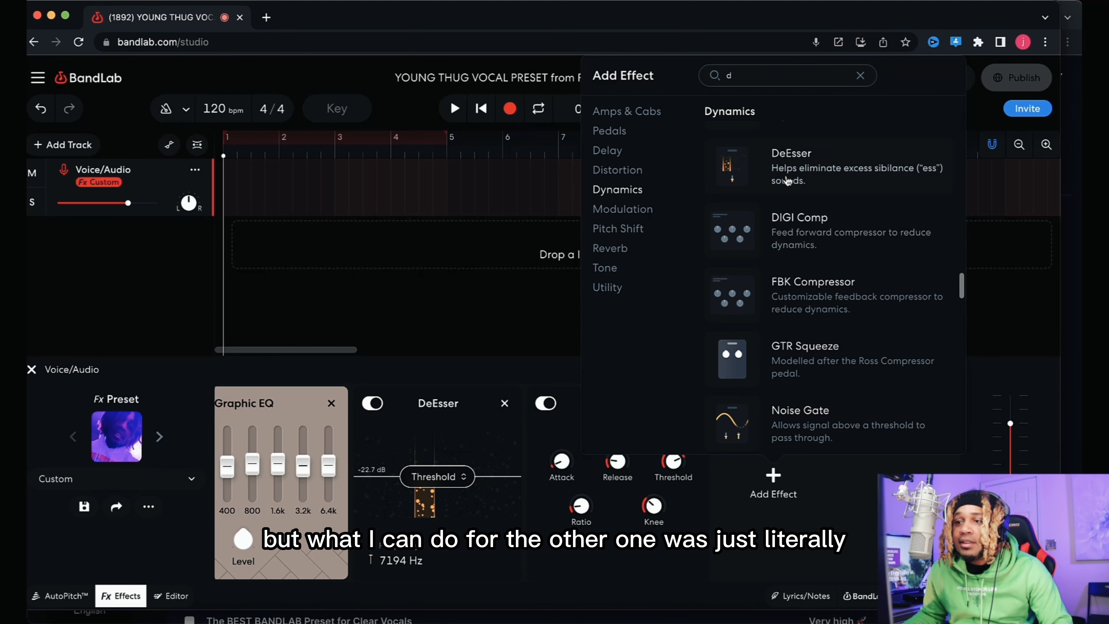
{"action": "scroll", "coordinate": [820, 292], "scroll_direction": "down", "scroll_amount": 3}
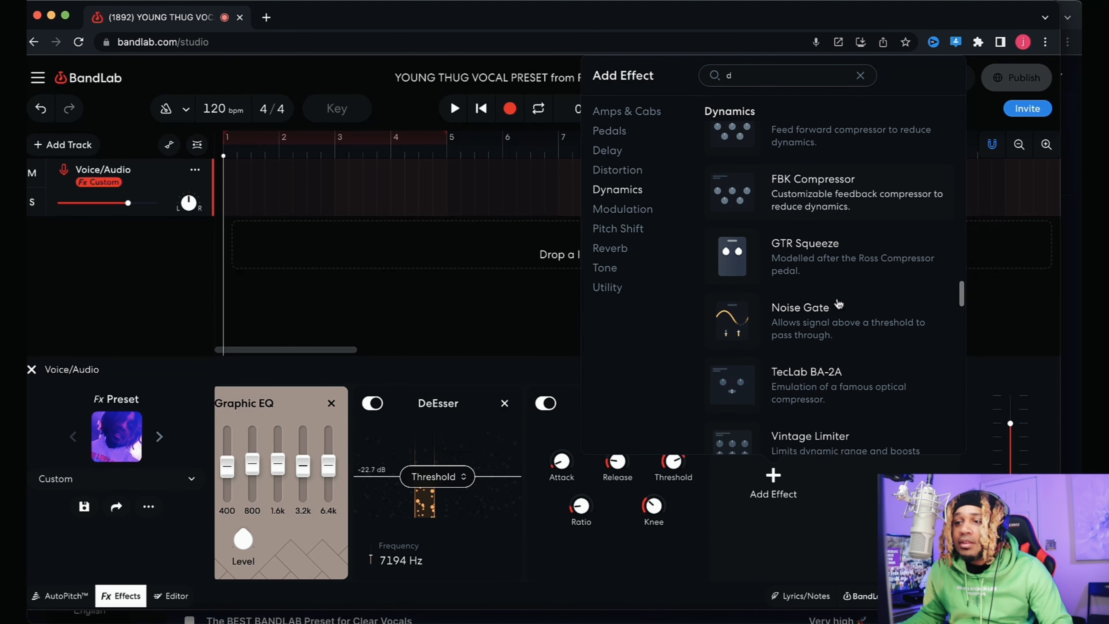
{"action": "scroll", "coordinate": [836, 371], "scroll_direction": "down", "scroll_amount": 1}
{"action": "left_click", "coordinate": [836, 411]}
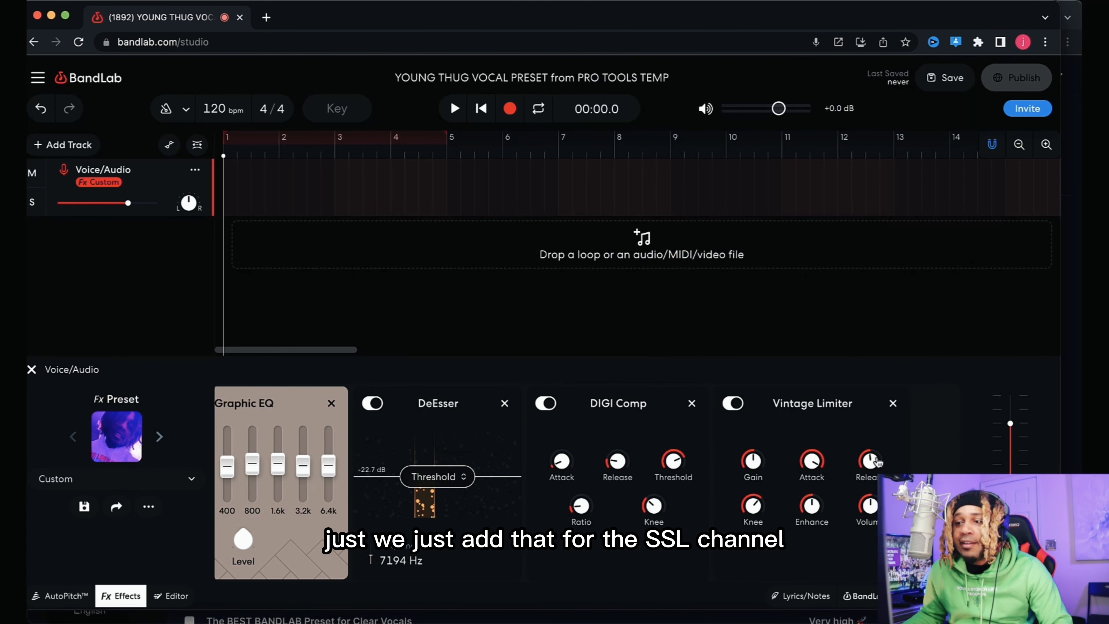
Add the Exciter from the Distortion effects after the Vintage Limiter as the substitute for the Vocal Enhancer
{"action": "scroll", "coordinate": [886, 458], "scroll_direction": "right", "scroll_amount": 3}
{"action": "left_click", "coordinate": [873, 475]}
{"action": "type", "text": "d"}
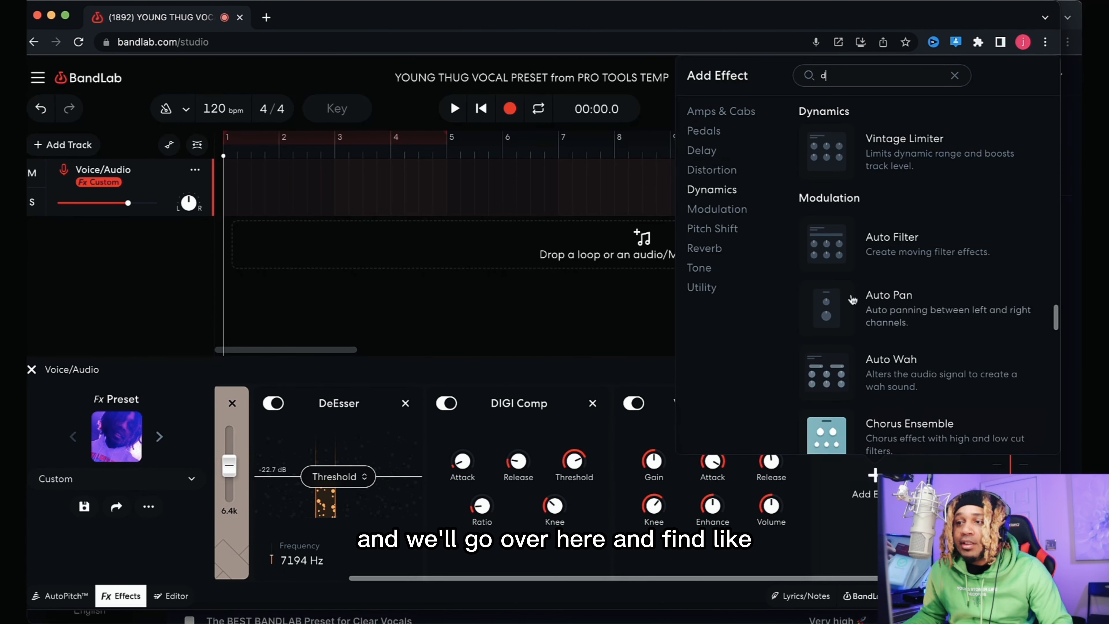
{"action": "scroll", "coordinate": [954, 302], "scroll_direction": "down", "scroll_amount": 2}
{"action": "scroll", "coordinate": [955, 302], "scroll_direction": "up", "scroll_amount": 2}
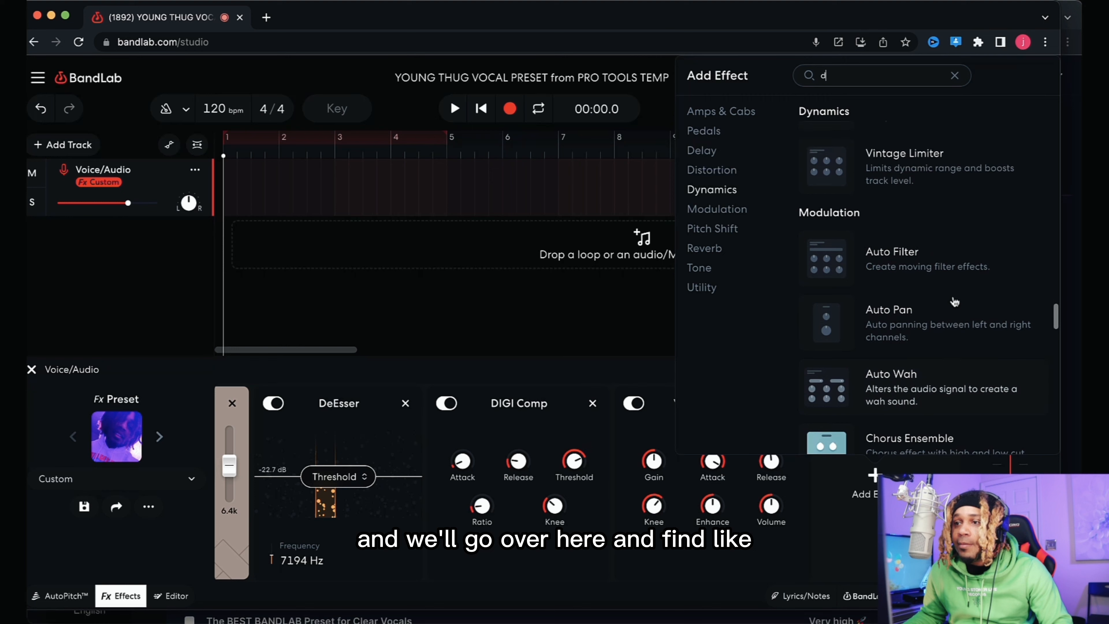
{"action": "scroll", "coordinate": [955, 302], "scroll_direction": "up", "scroll_amount": 5}
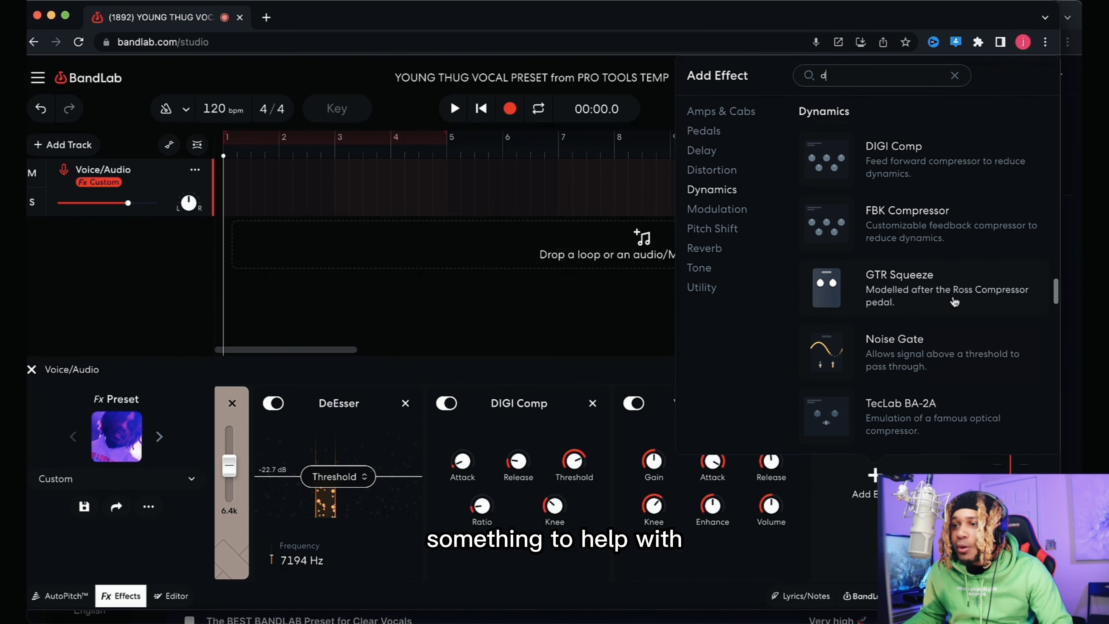
{"action": "scroll", "coordinate": [954, 302], "scroll_direction": "up", "scroll_amount": 6}
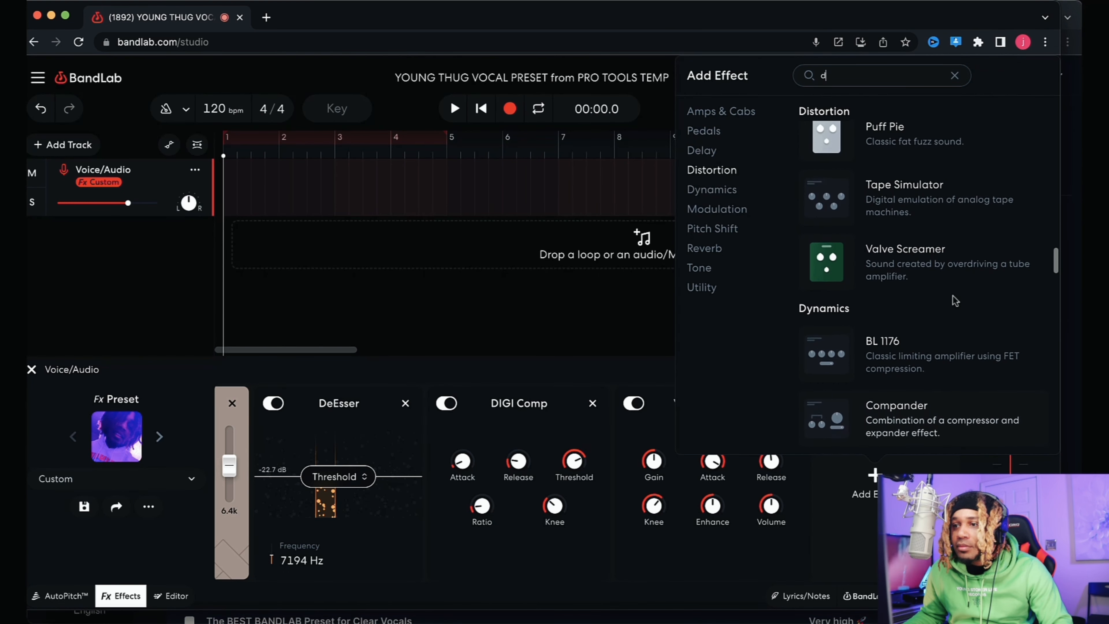
{"action": "scroll", "coordinate": [953, 297], "scroll_direction": "up", "scroll_amount": 4}
{"action": "scroll", "coordinate": [954, 301], "scroll_direction": "up", "scroll_amount": 1}
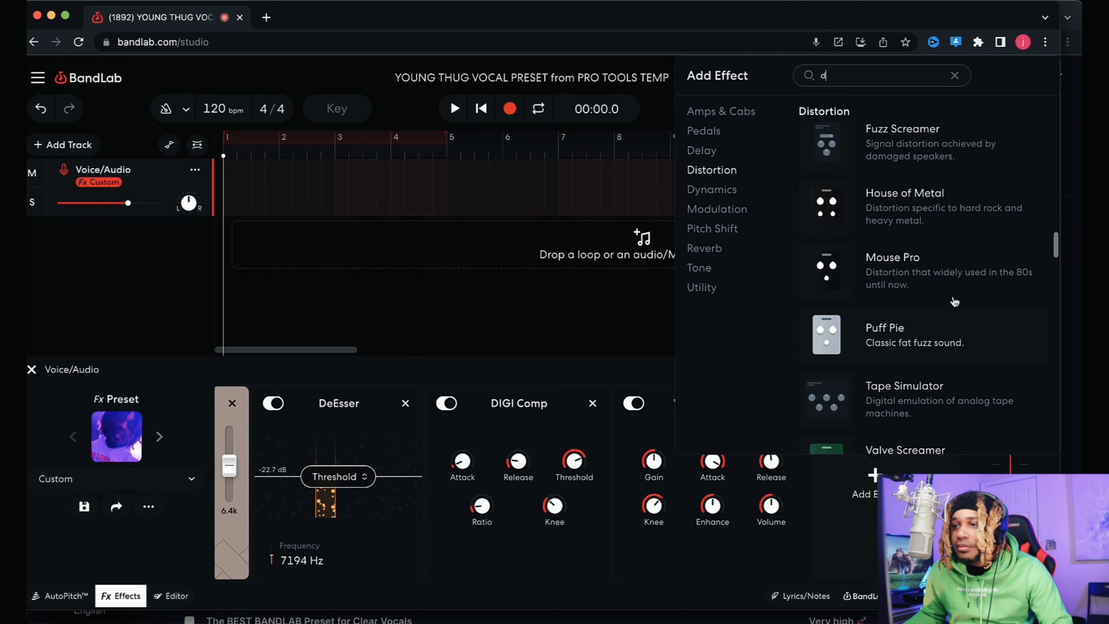
{"action": "scroll", "coordinate": [954, 302], "scroll_direction": "up", "scroll_amount": 5}
{"action": "scroll", "coordinate": [955, 301], "scroll_direction": "down", "scroll_amount": 1}
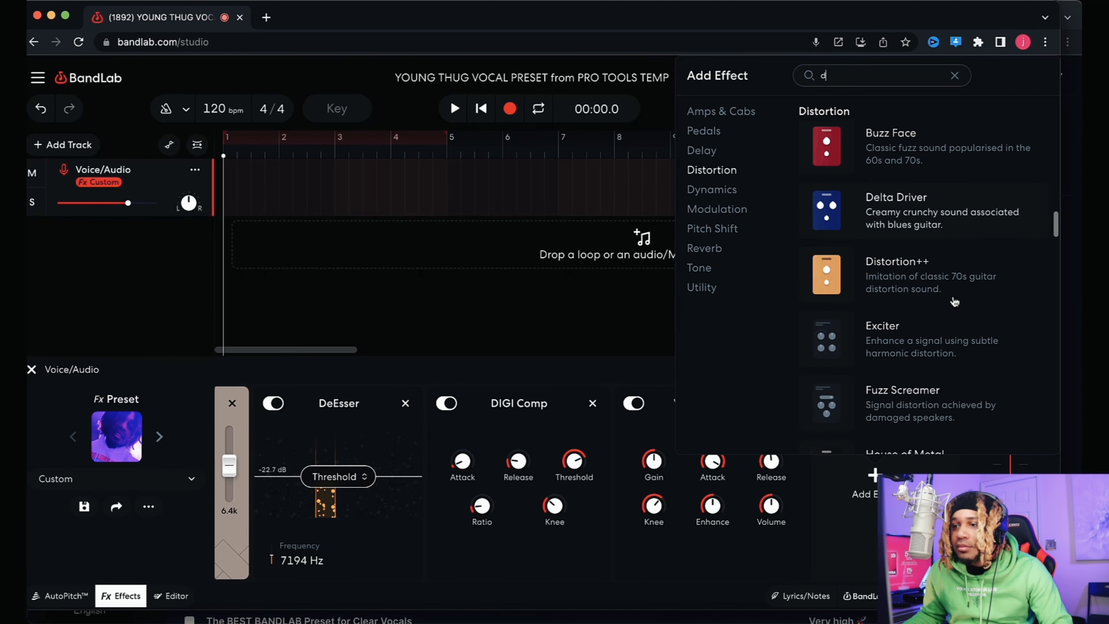
{"action": "scroll", "coordinate": [955, 302], "scroll_direction": "down", "scroll_amount": 1}
{"action": "left_click", "coordinate": [916, 310]}
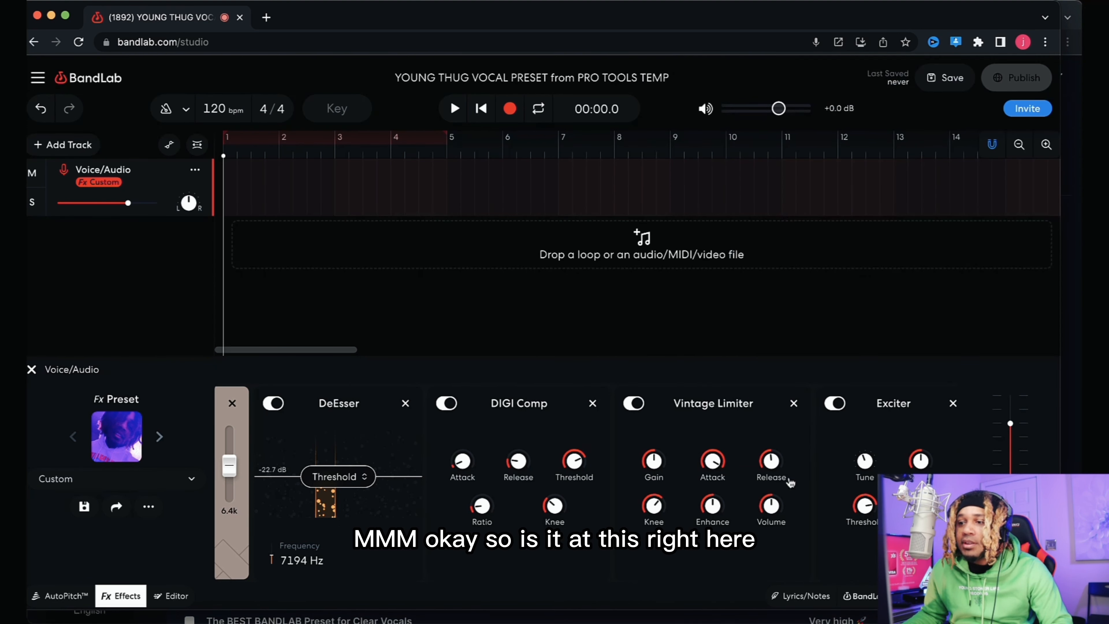
Review the Exciter's controls and reopen the Vocal Enhancer insert on VOX 1 in Pro Tools for comparison
{"action": "scroll", "coordinate": [882, 426], "scroll_direction": "right", "scroll_amount": 3}
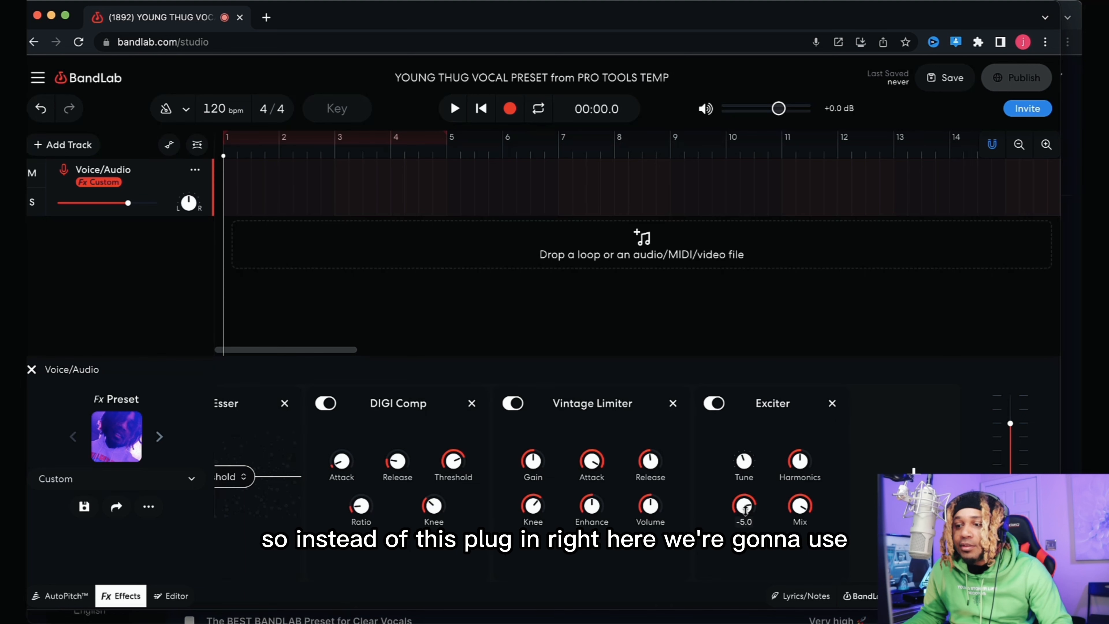
{"action": "left_click", "coordinate": [737, 621]}
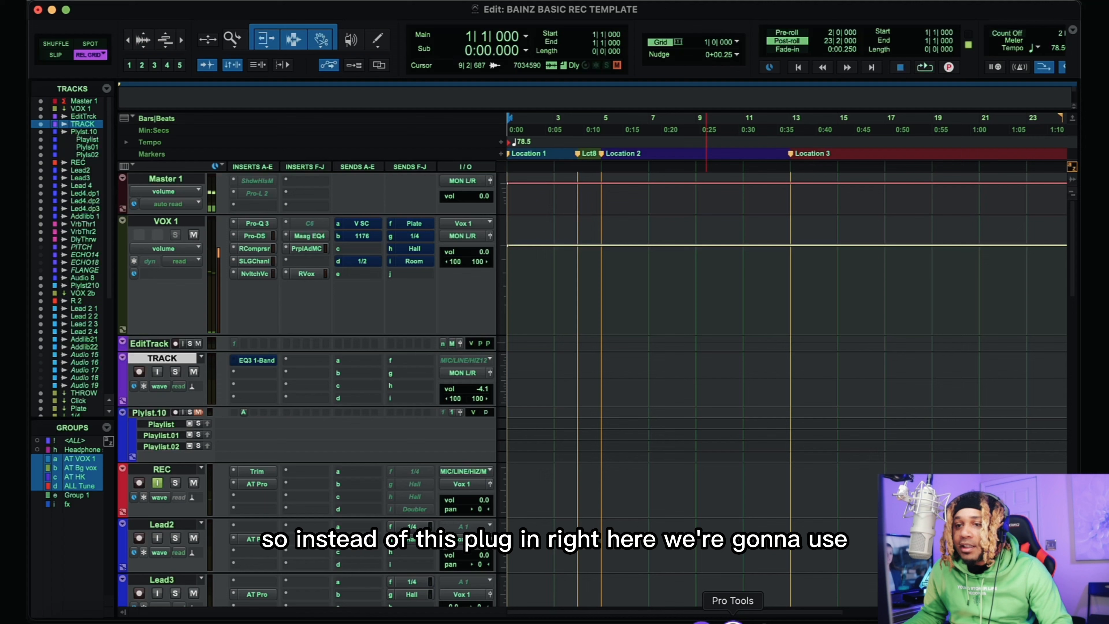
{"action": "left_click", "coordinate": [254, 274]}
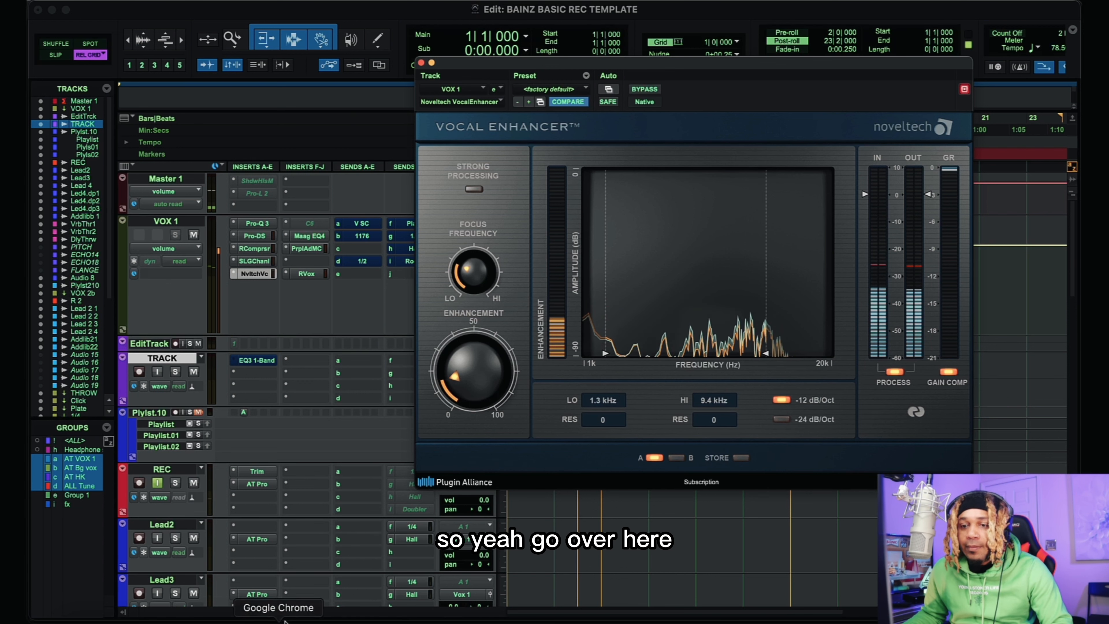
Return to BandLab, check the Exciter's Tune and Harmonics settings, and lower its Mix slightly
{"action": "left_click", "coordinate": [284, 621]}
{"action": "mouse_move", "coordinate": [741, 463]}
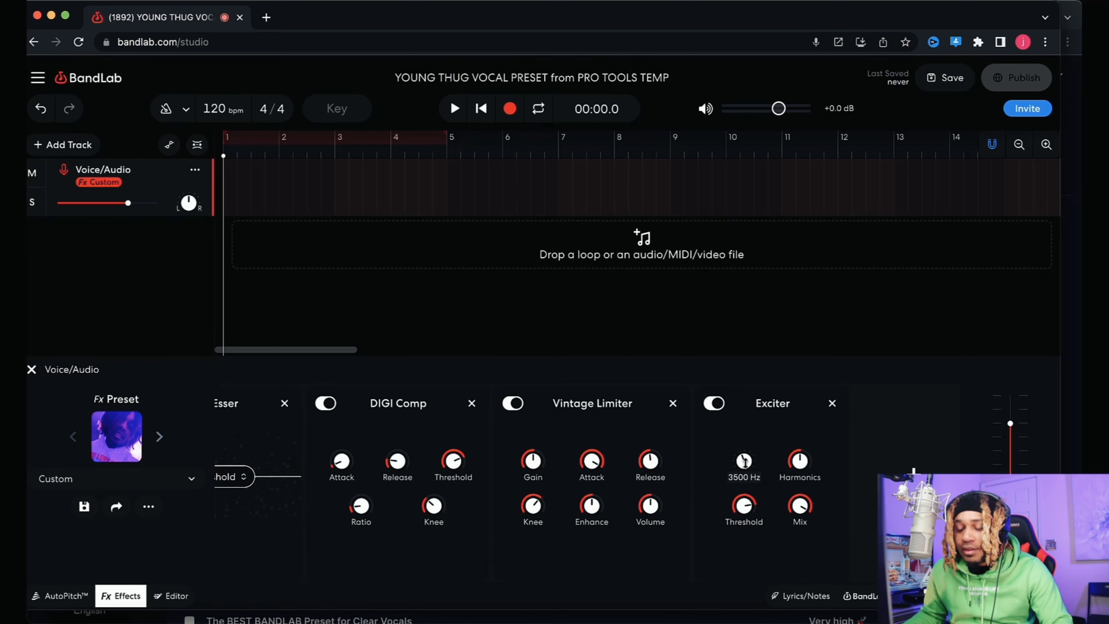
{"action": "mouse_move", "coordinate": [797, 457]}
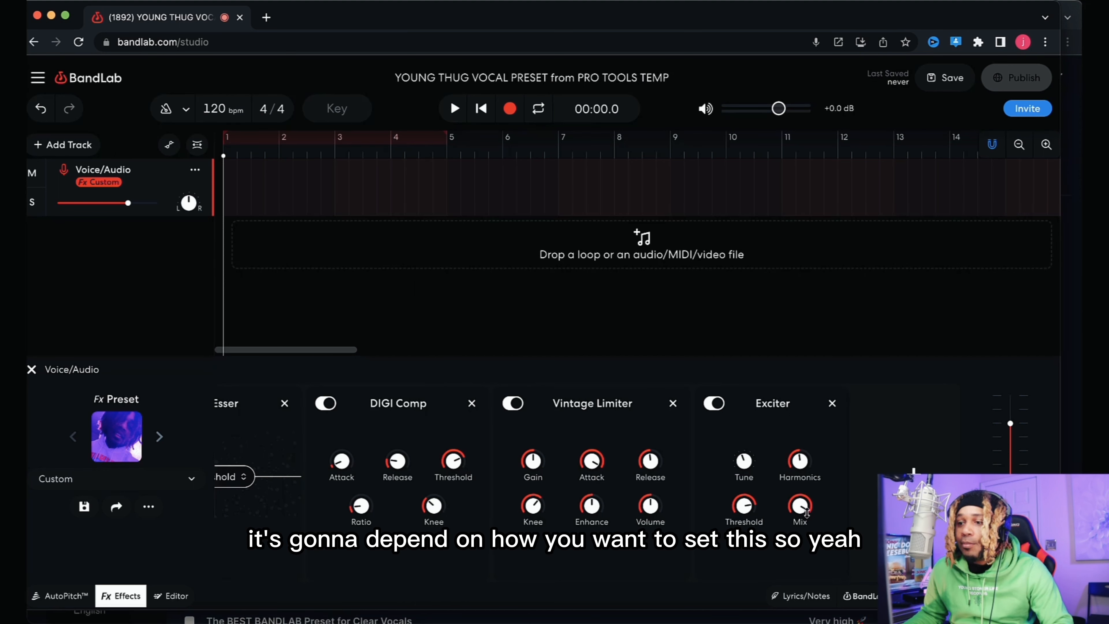
{"action": "left_click_drag", "start_coordinate": [805, 512], "coordinate": [802, 540]}
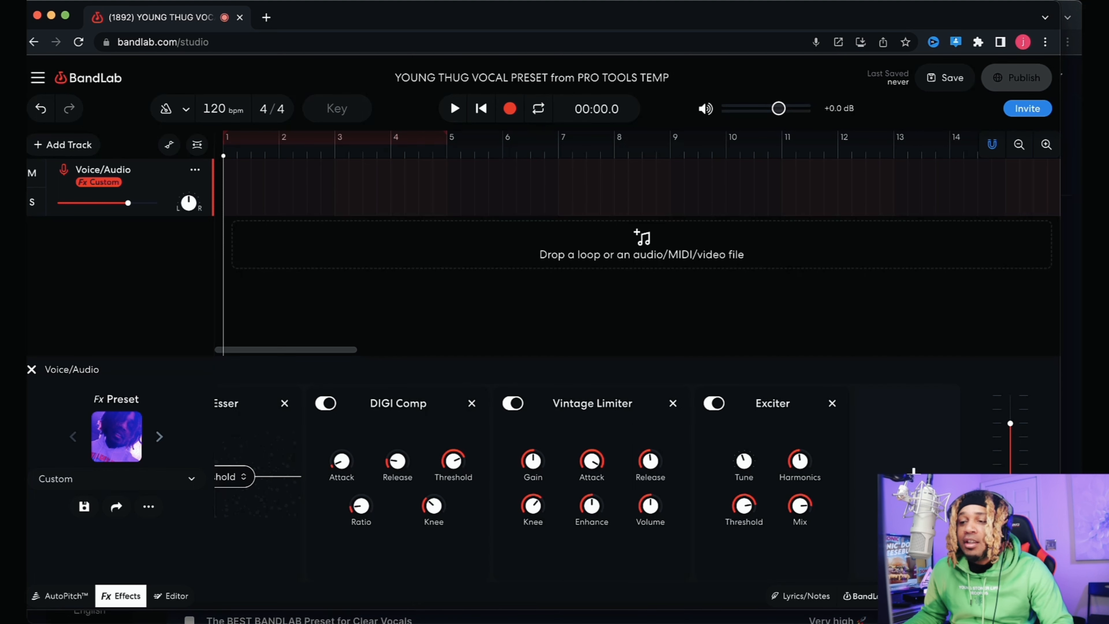
{"action": "scroll", "coordinate": [700, 559], "scroll_direction": "right", "scroll_amount": 3}
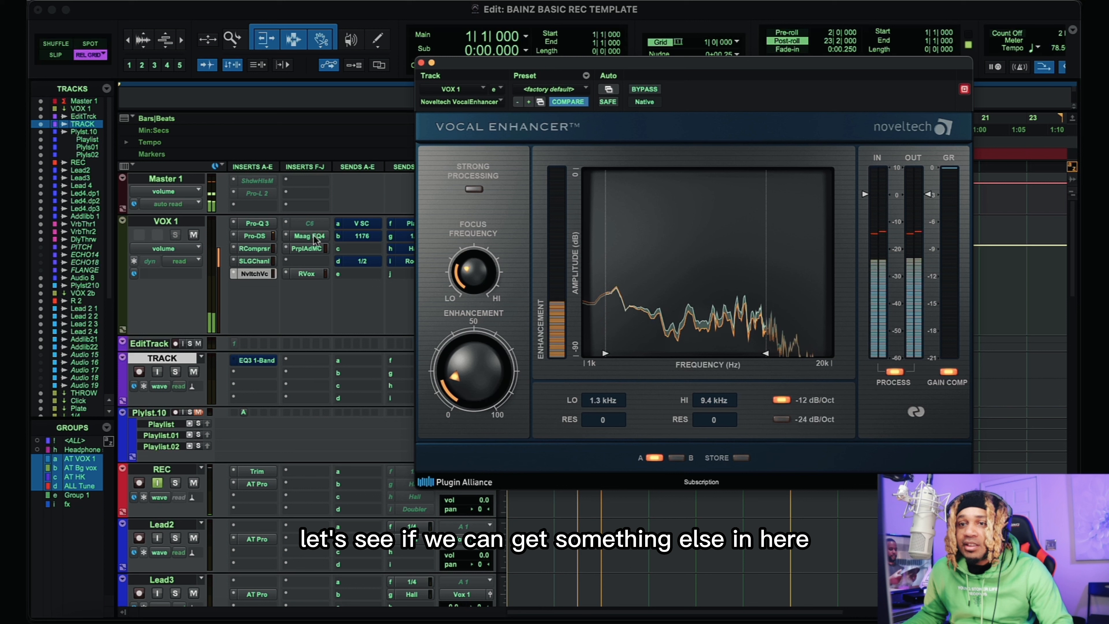
In Pro Tools, close the Vocal Enhancer and open the Maag EQ4 insert on VOX 1
{"action": "left_click", "coordinate": [422, 63]}
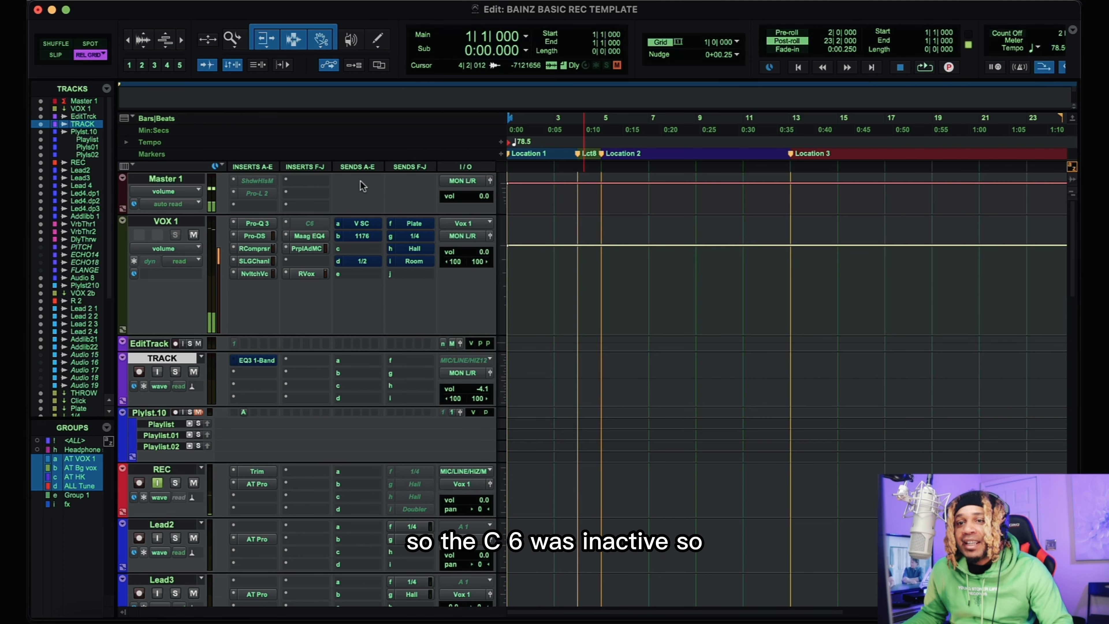
{"action": "left_click", "coordinate": [309, 236]}
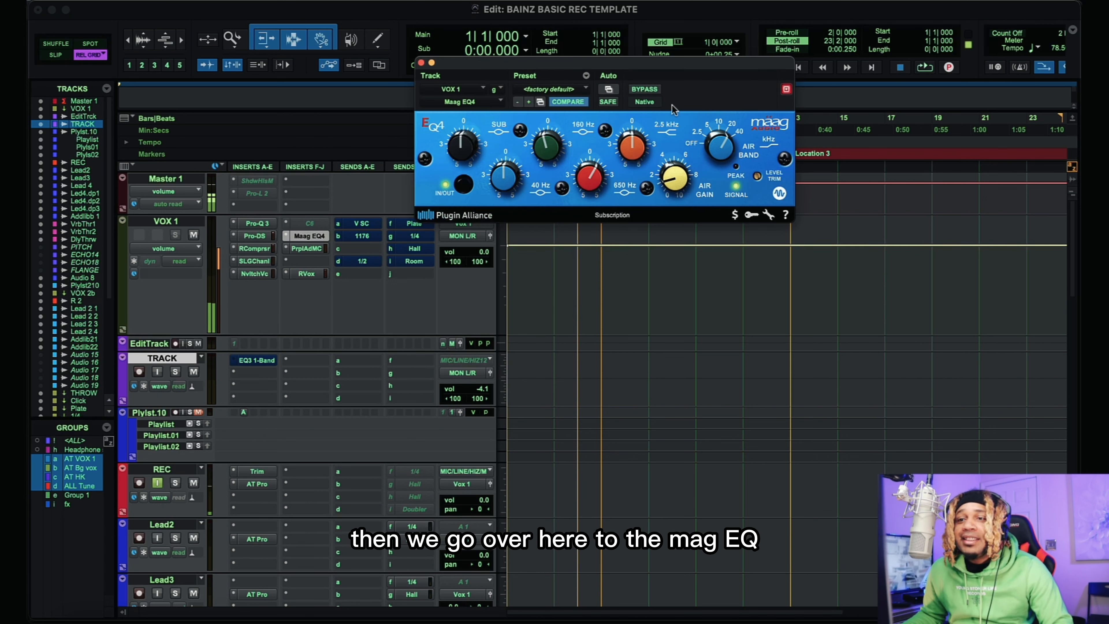
{"action": "mouse_move", "coordinate": [669, 77]}
{"action": "left_mouse_down"}
{"action": "mouse_move", "coordinate": [676, 118]}
{"action": "mouse_move", "coordinate": [674, 67]}
{"action": "left_mouse_up"}
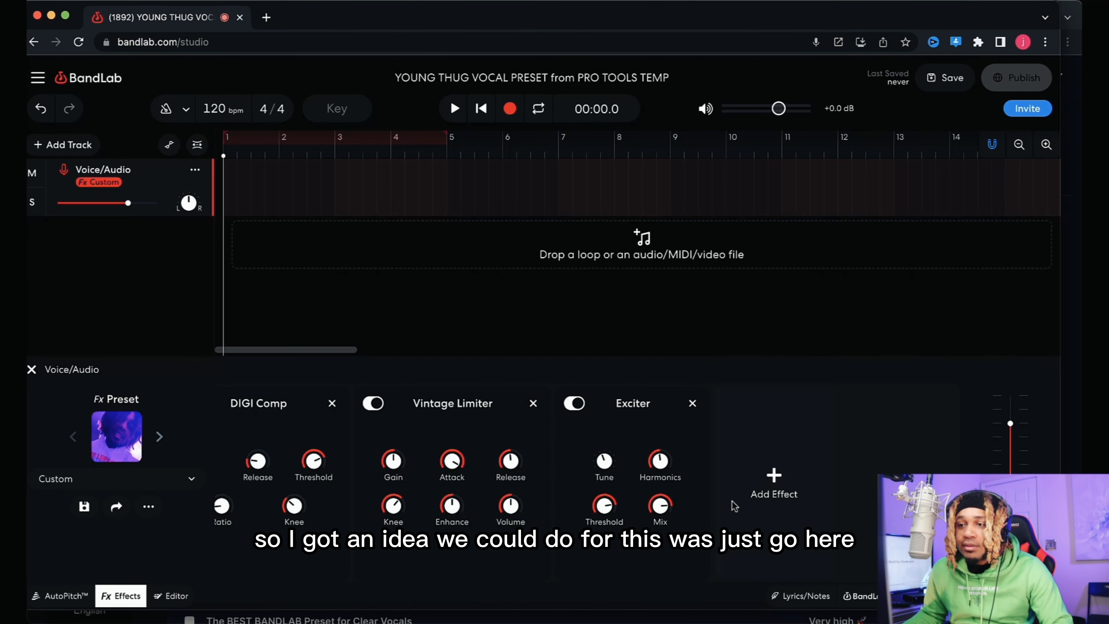
In BandLab, add an equalizer from the Tone effects after the Exciter as the substitute for the Maag EQ4
{"action": "left_click", "coordinate": [773, 481]}
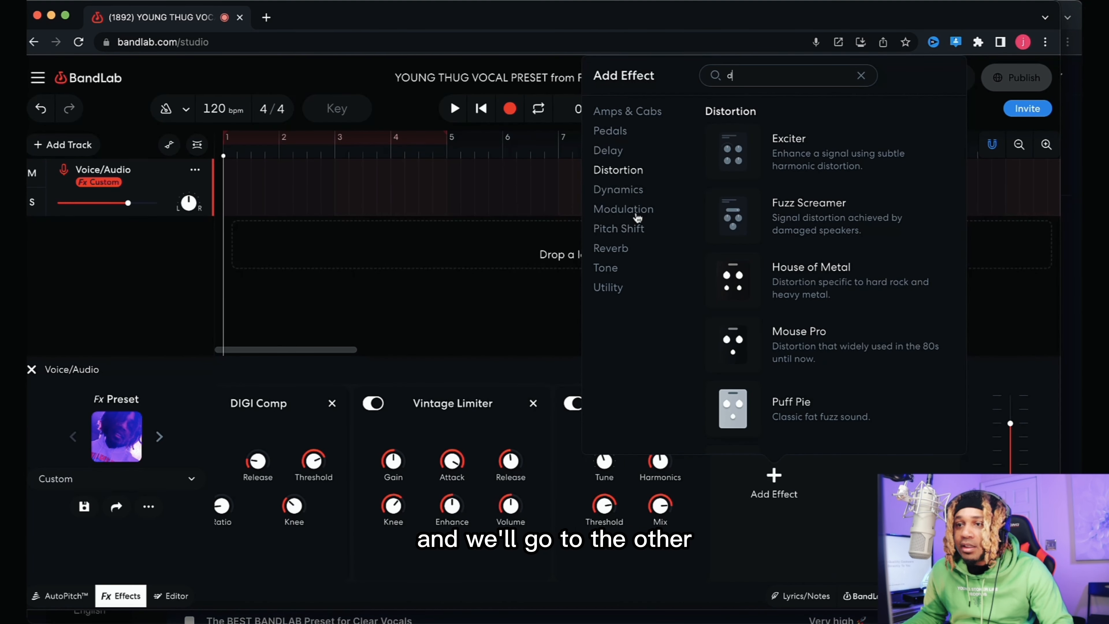
{"action": "scroll", "coordinate": [773, 268], "scroll_direction": "up", "scroll_amount": 5}
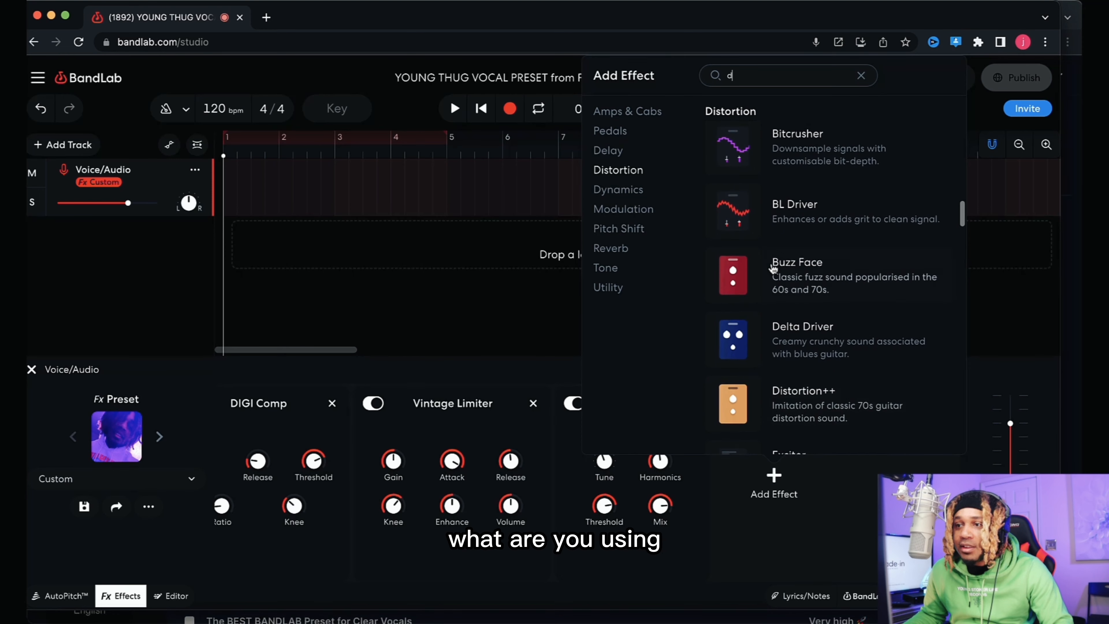
{"action": "scroll", "coordinate": [773, 267], "scroll_direction": "up", "scroll_amount": 5}
{"action": "scroll", "coordinate": [773, 275], "scroll_direction": "down", "scroll_amount": 7}
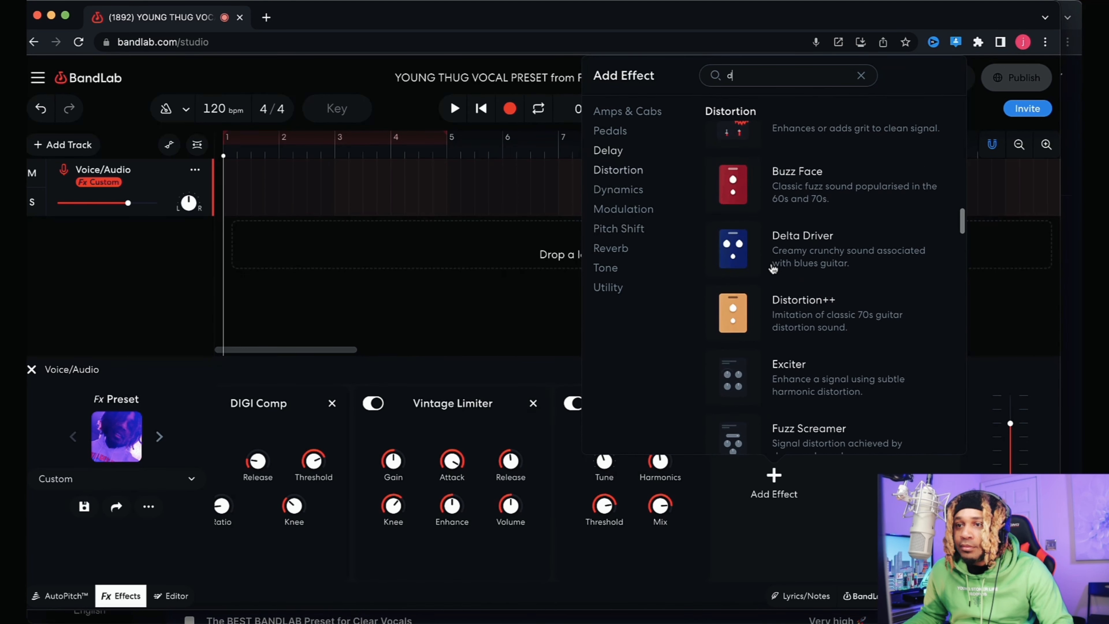
{"action": "scroll", "coordinate": [772, 267], "scroll_direction": "down", "scroll_amount": 15}
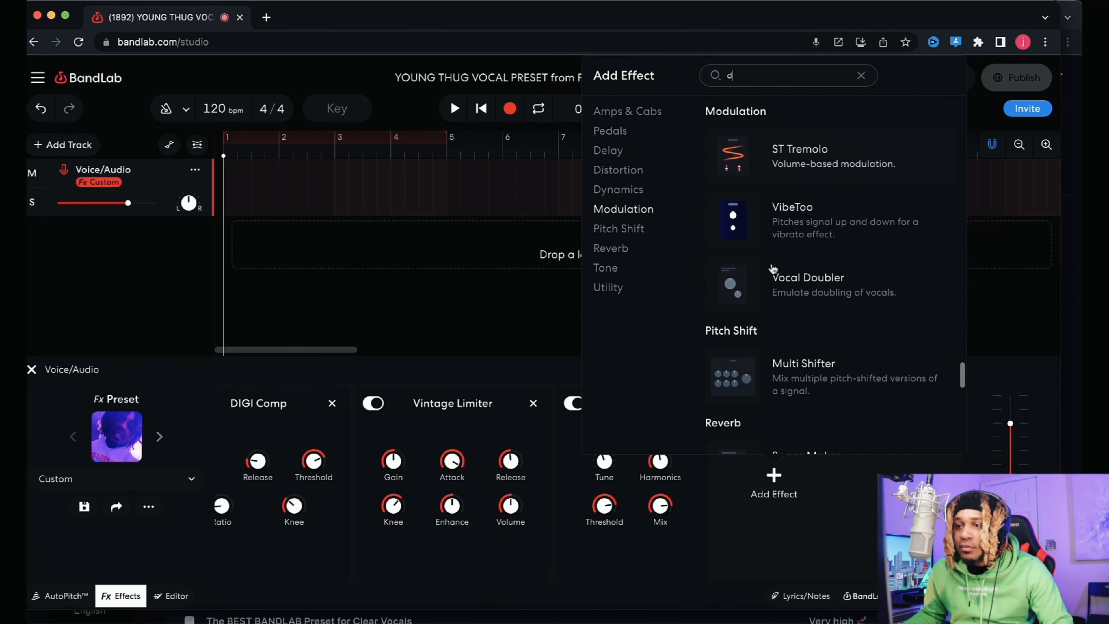
{"action": "scroll", "coordinate": [772, 267], "scroll_direction": "down", "scroll_amount": 10}
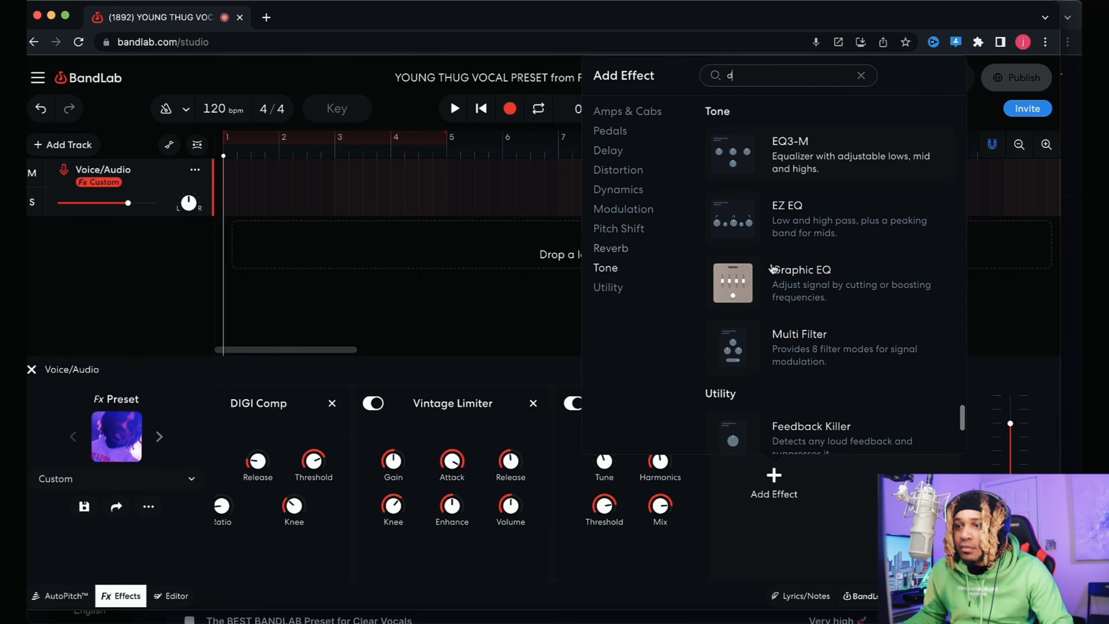
{"action": "scroll", "coordinate": [773, 268], "scroll_direction": "up", "scroll_amount": 3}
{"action": "left_click", "coordinate": [811, 206]}
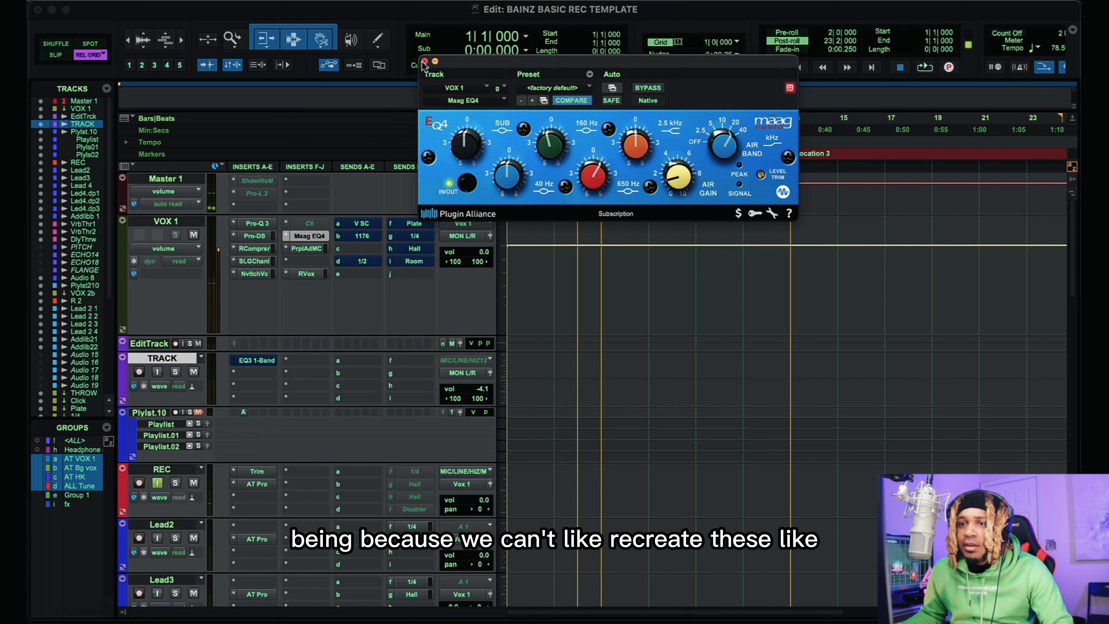
In Pro Tools, close the Maag EQ4, then examine the Purple Audio MC77 insert on VOX 1 and close it
{"action": "left_click", "coordinate": [424, 62]}
{"action": "left_click", "coordinate": [314, 248]}
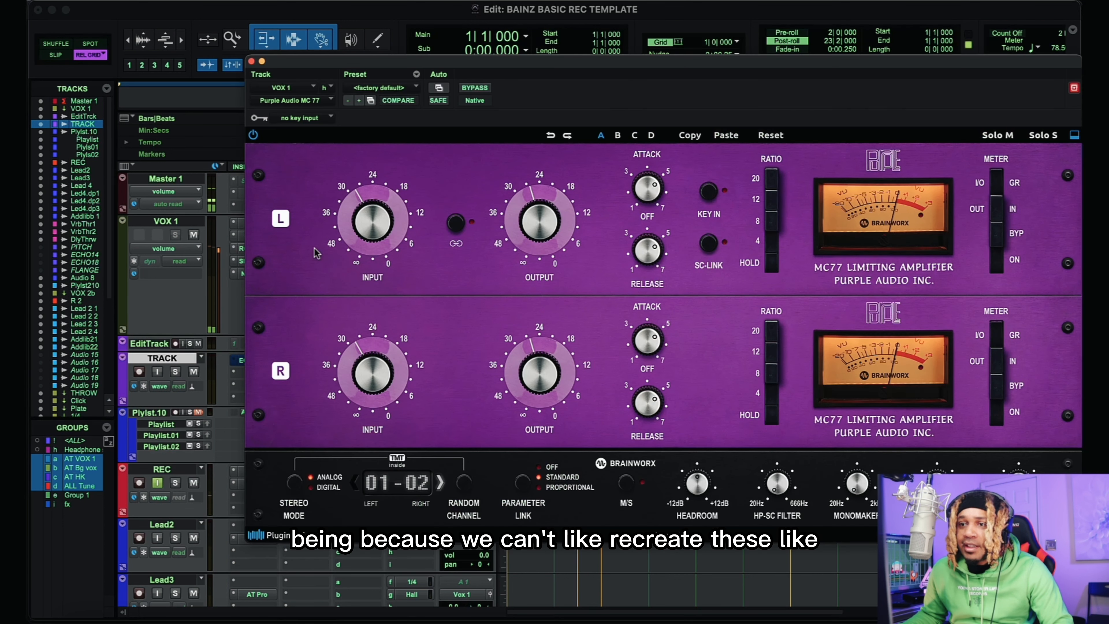
{"action": "left_click_drag", "start_coordinate": [826, 77], "coordinate": [789, 80]}
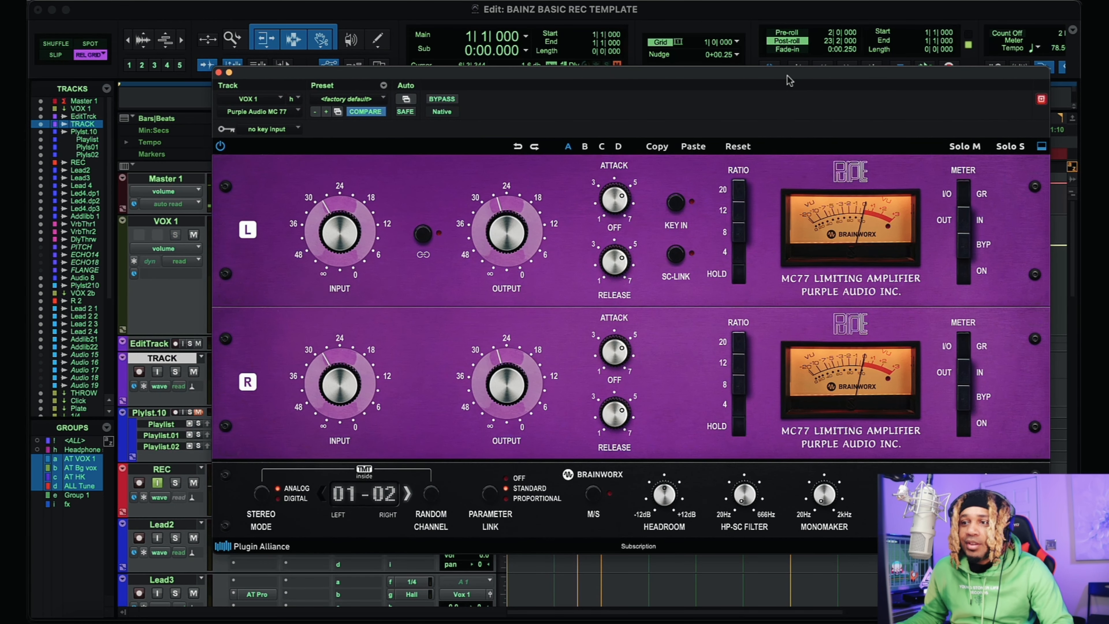
{"action": "left_click", "coordinate": [218, 72]}
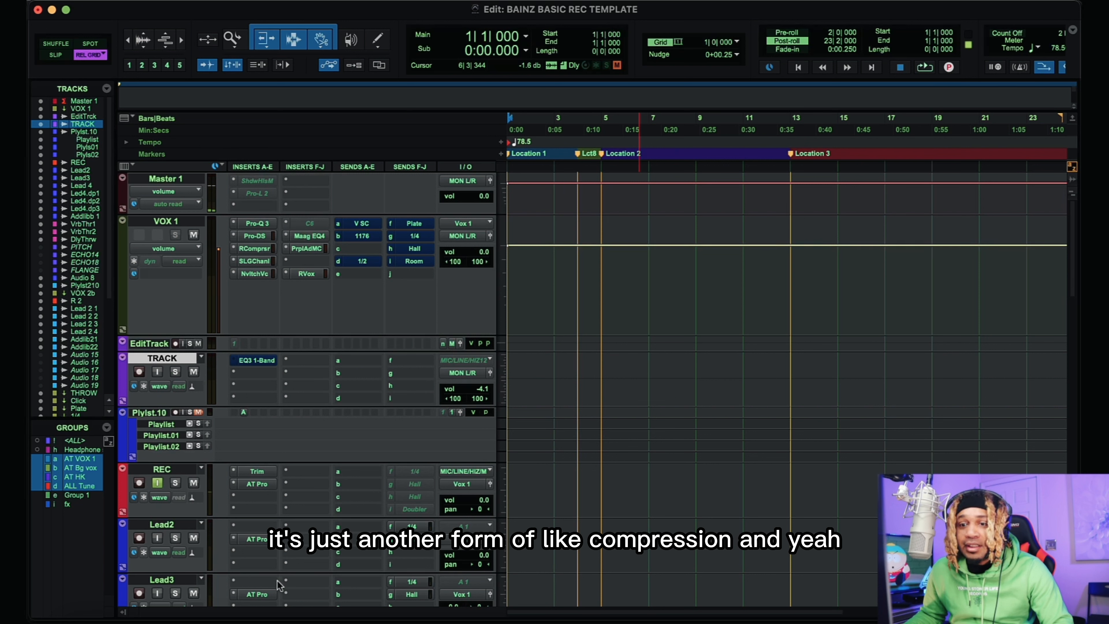
Switch to BandLab and review the effects chain from its start
{"action": "left_click", "coordinate": [292, 615]}
{"action": "scroll", "coordinate": [559, 445], "scroll_direction": "left", "scroll_amount": 5}
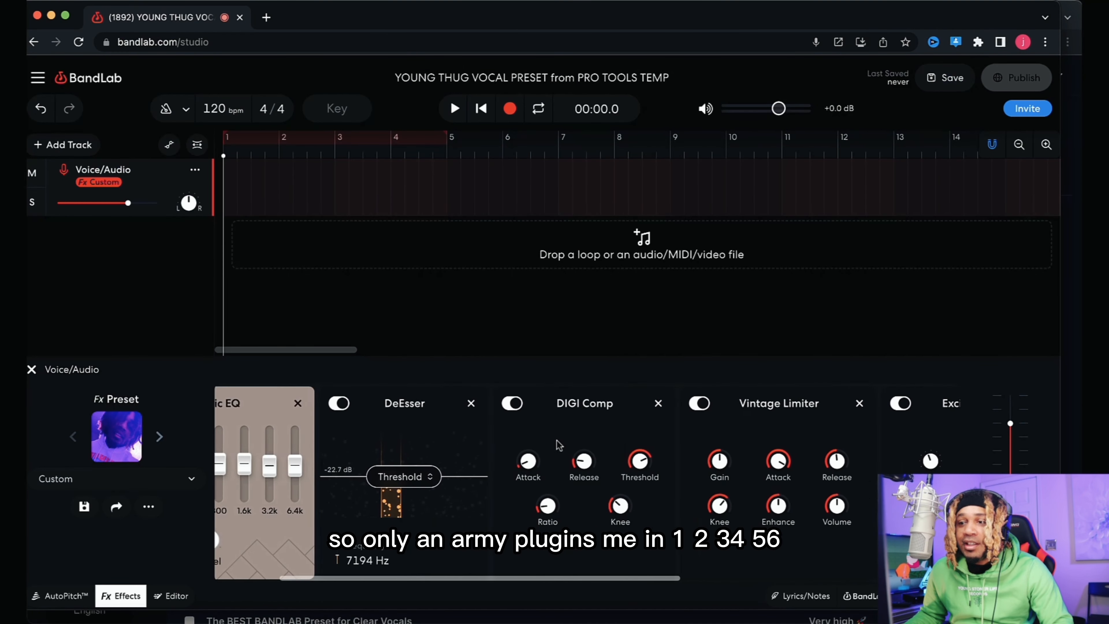
{"action": "scroll", "coordinate": [559, 445], "scroll_direction": "left", "scroll_amount": 3}
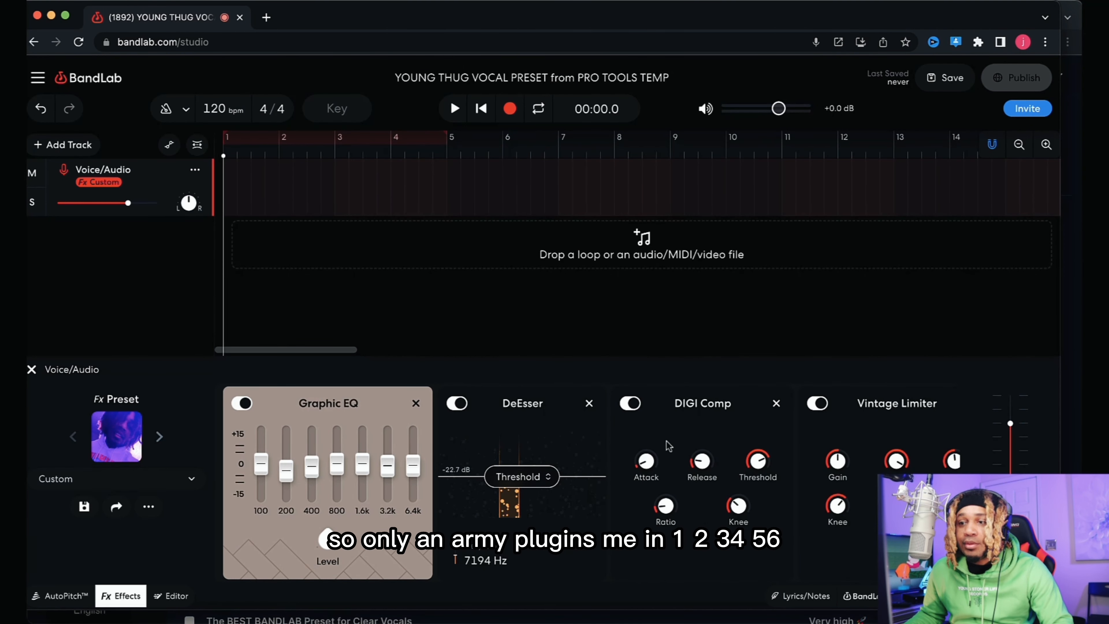
Add the BL 1176 effect after the EQ3-M as the substitute for the Purple Audio MC77
{"action": "scroll", "coordinate": [669, 445], "scroll_direction": "right", "scroll_amount": 10}
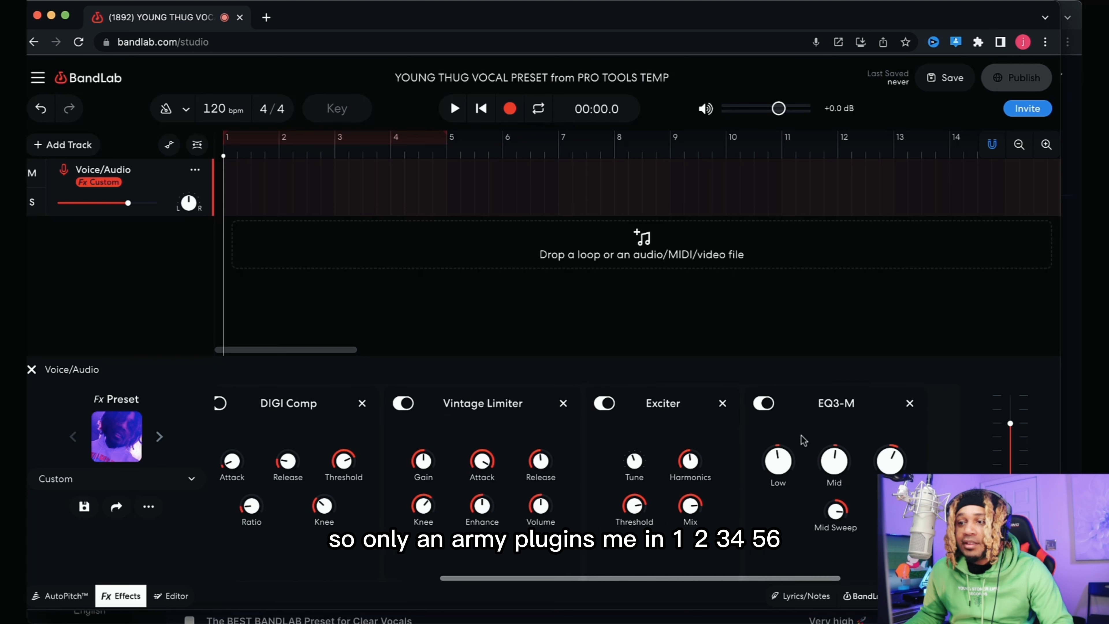
{"action": "scroll", "coordinate": [794, 439], "scroll_direction": "right", "scroll_amount": 5}
{"action": "left_click", "coordinate": [769, 480]}
{"action": "type", "text": "d"}
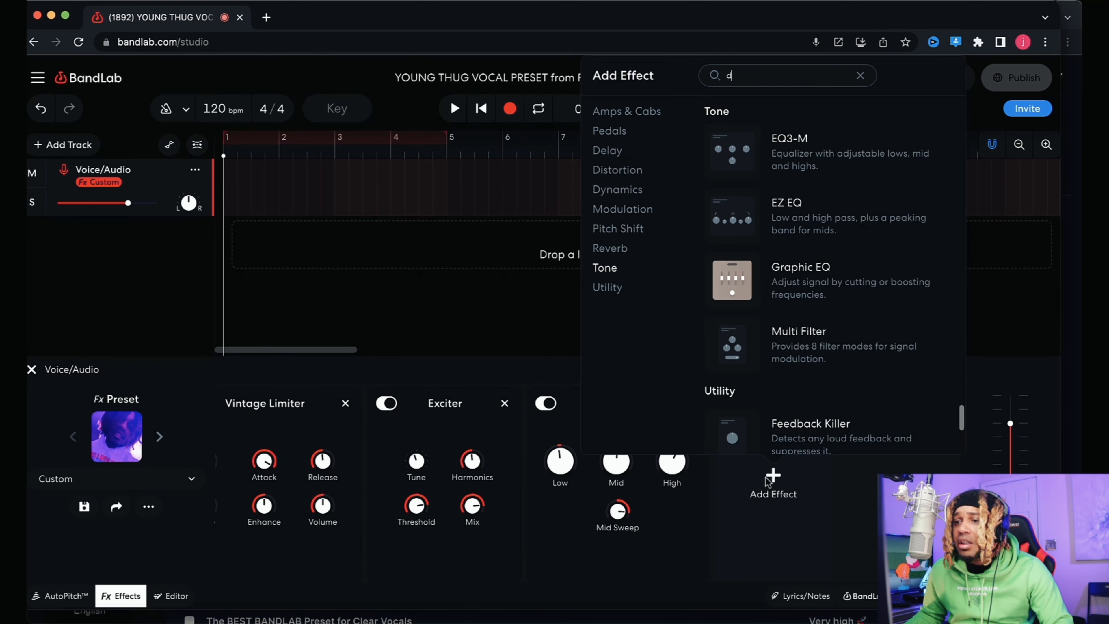
{"action": "scroll", "coordinate": [814, 252], "scroll_direction": "down", "scroll_amount": 2}
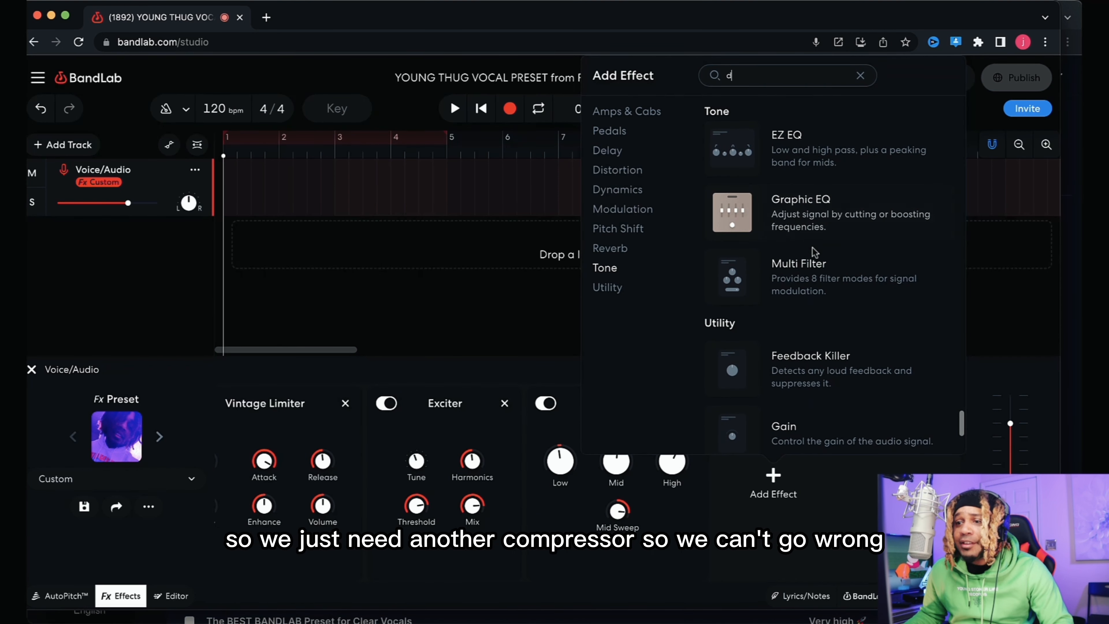
{"action": "scroll", "coordinate": [814, 252], "scroll_direction": "up", "scroll_amount": 8}
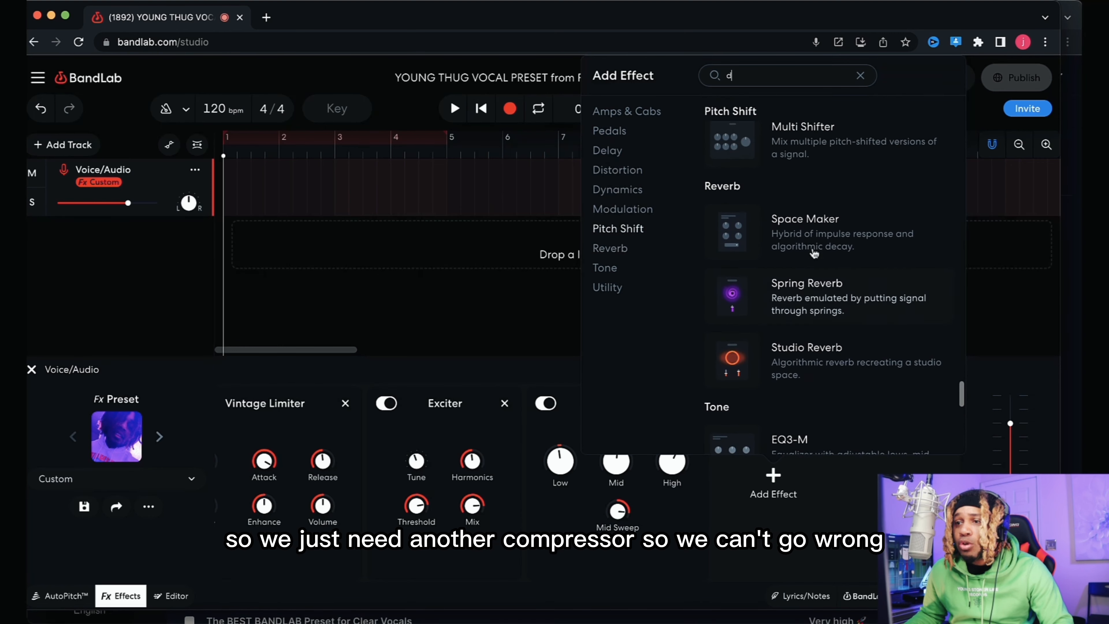
{"action": "scroll", "coordinate": [814, 252], "scroll_direction": "up", "scroll_amount": 3}
{"action": "key", "text": "BackSpace"}
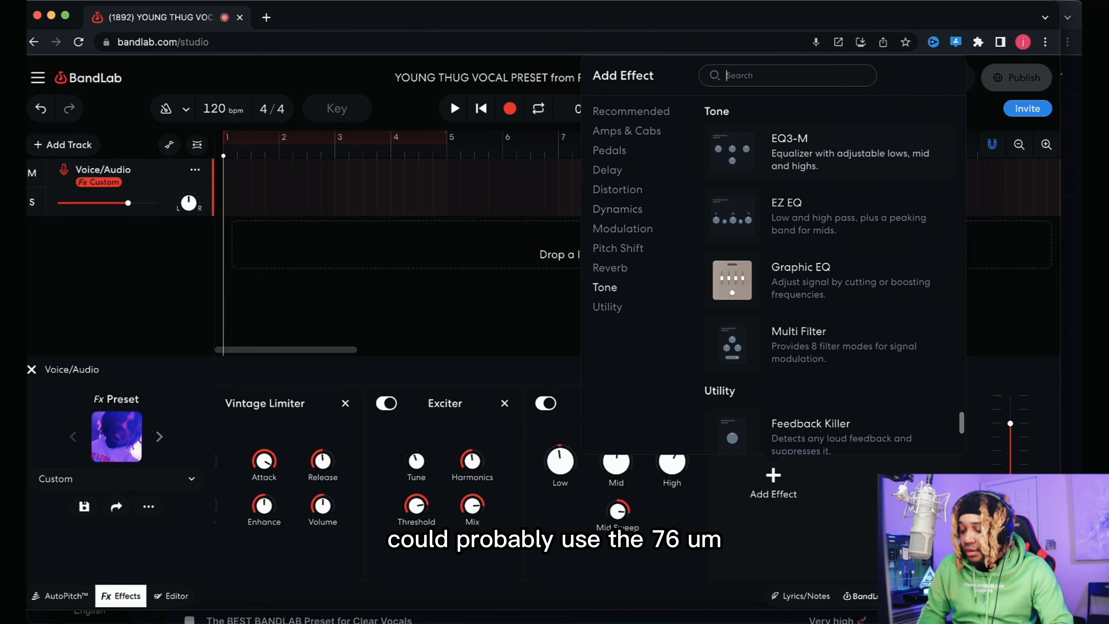
{"action": "type", "text": "76"}
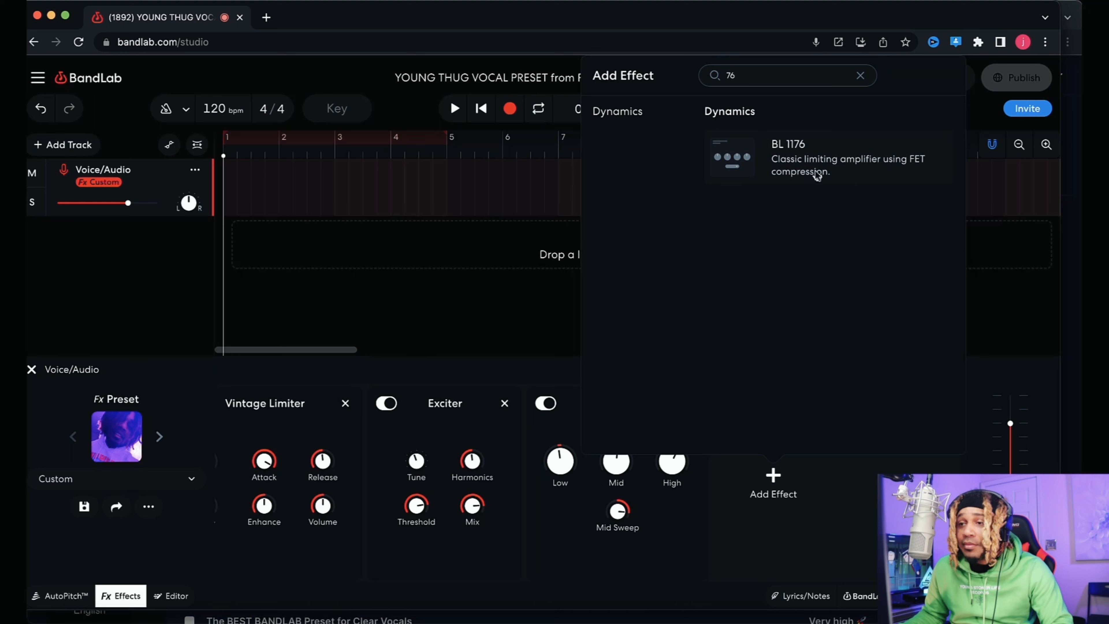
{"action": "left_click", "coordinate": [845, 164]}
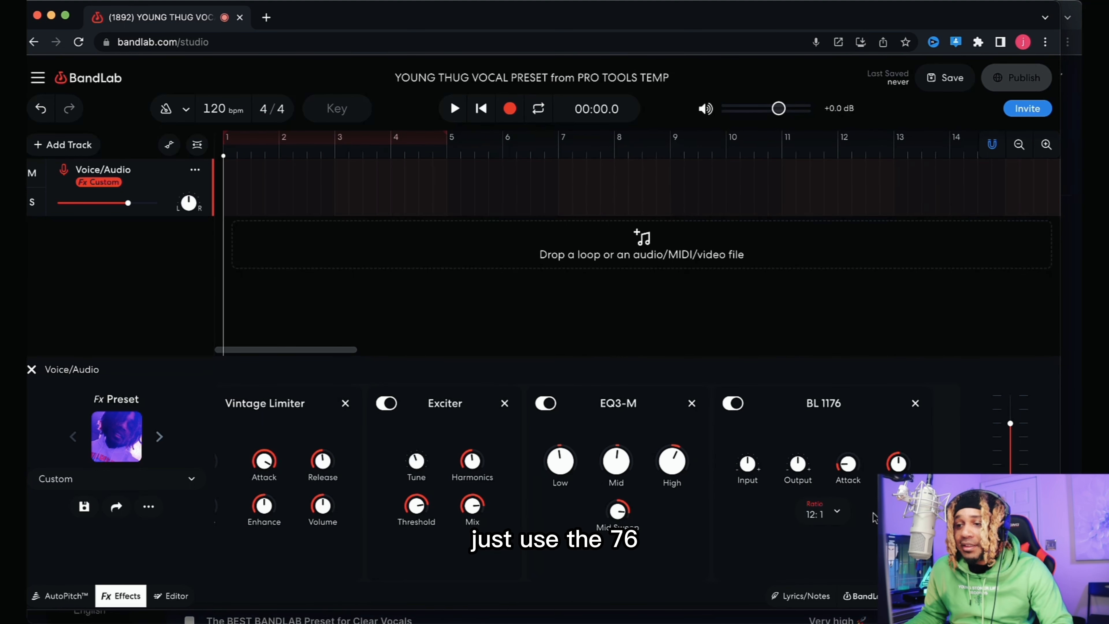
{"action": "scroll", "coordinate": [870, 532], "scroll_direction": "right", "scroll_amount": 5}
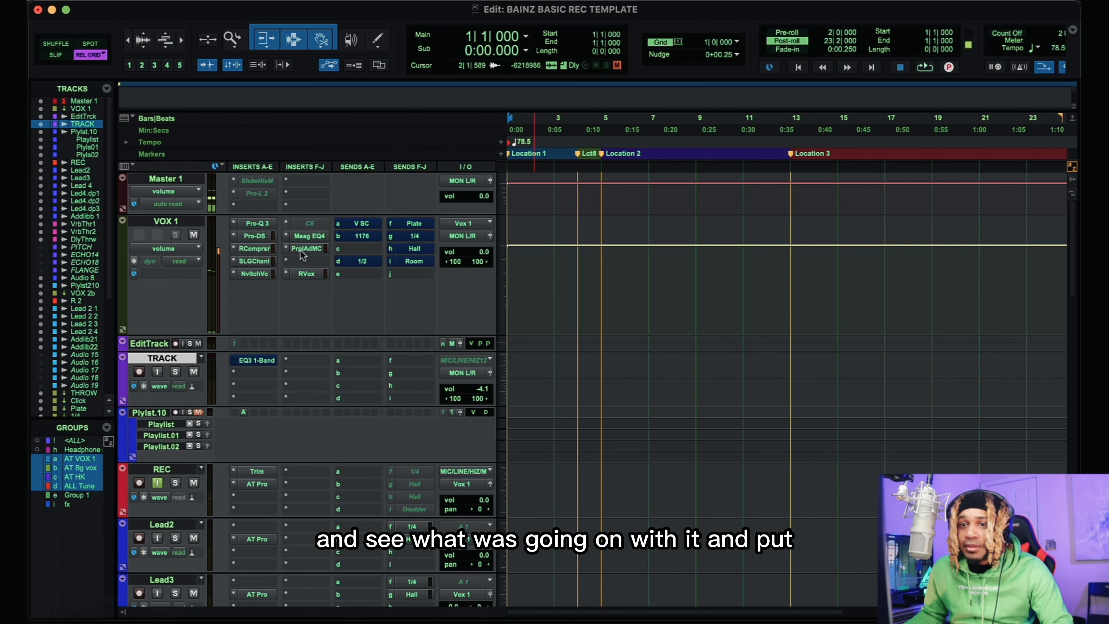
Check the MC77's ratio on VOX 1 in Pro Tools, then set the BL 1176's ratio to 4:1 in BandLab
{"action": "left_click", "coordinate": [309, 252]}
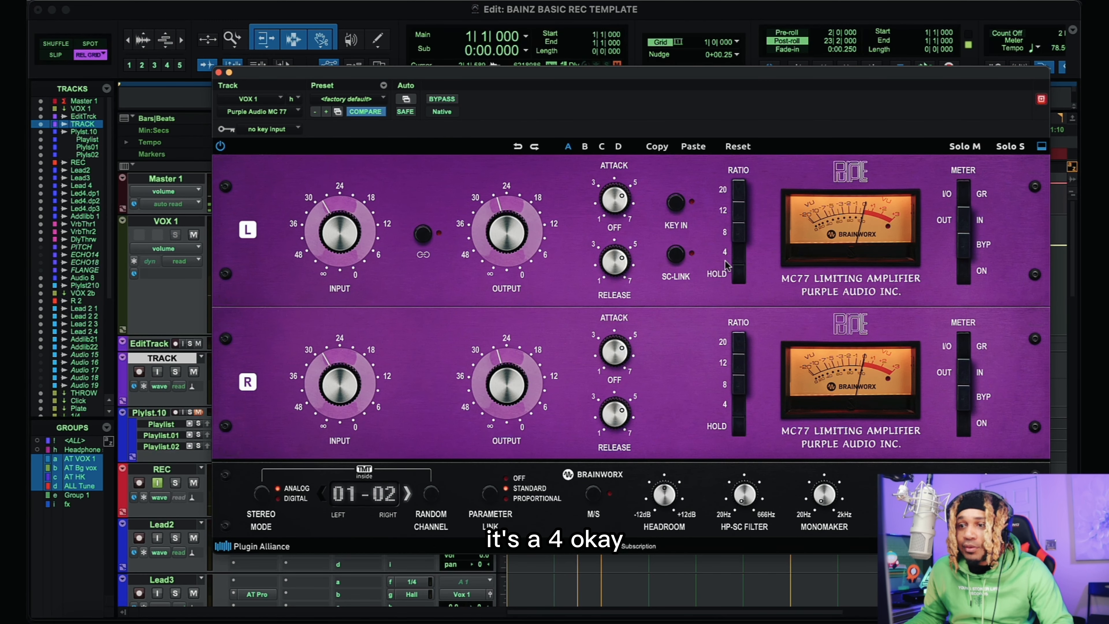
{"action": "left_click", "coordinate": [218, 72]}
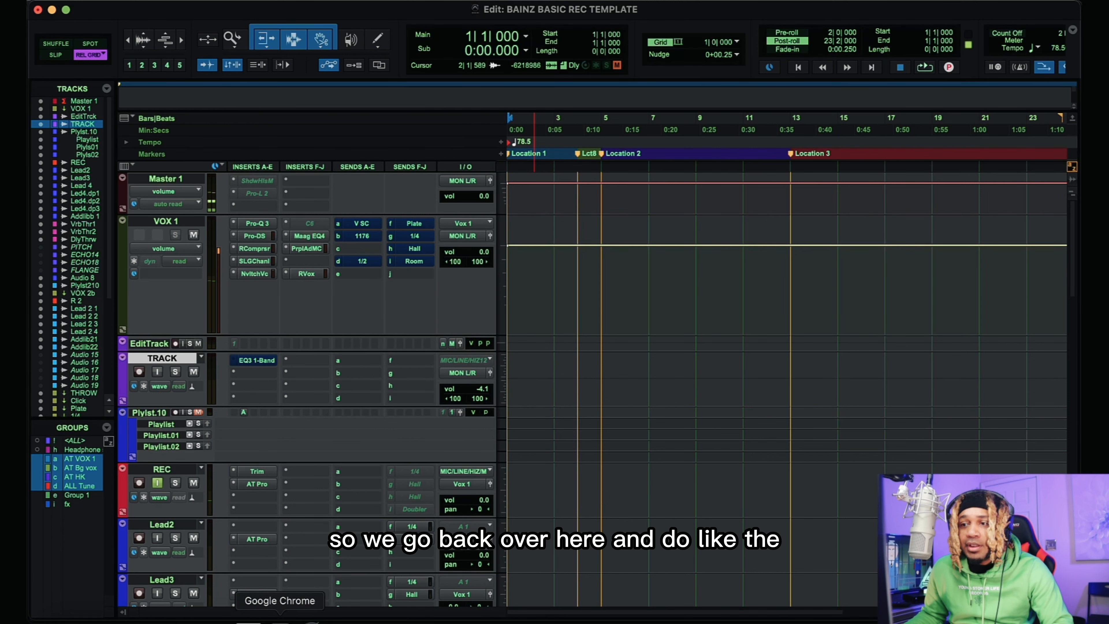
{"action": "left_click", "coordinate": [292, 614]}
{"action": "left_click", "coordinate": [632, 510]}
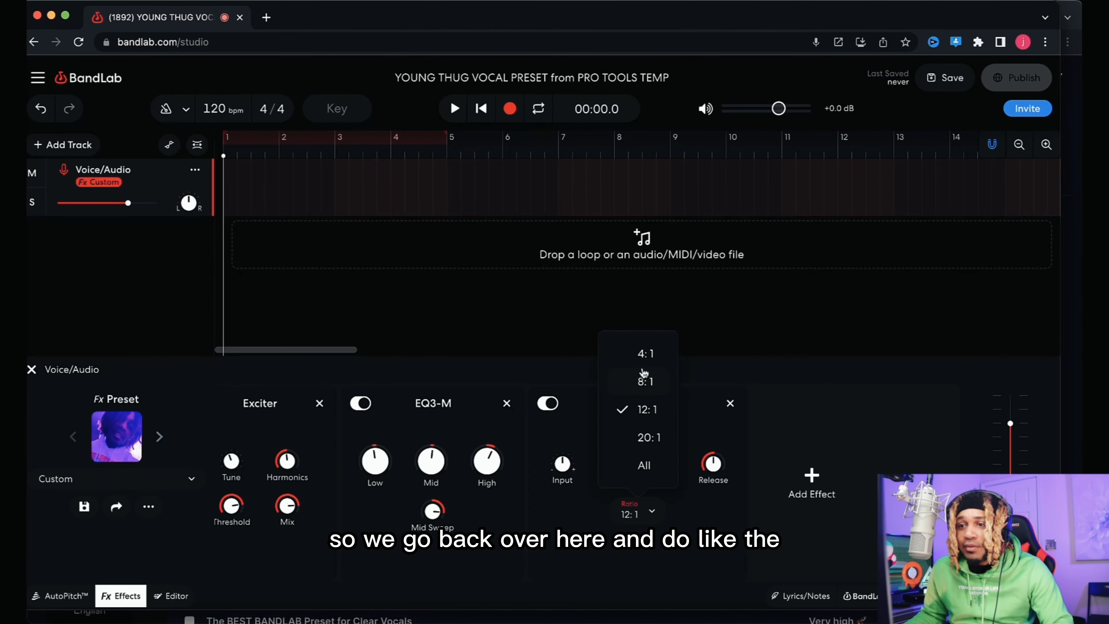
{"action": "left_click", "coordinate": [646, 354]}
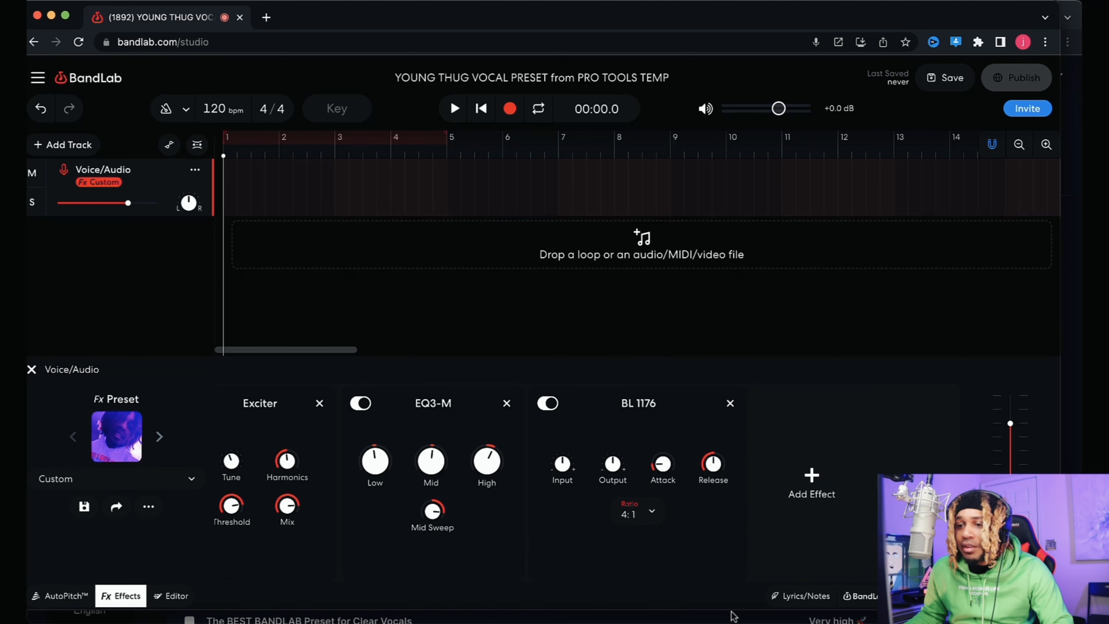
Switch to Pro Tools, examine the RVox insert on VOX 1 with its window moved clear of the inserts, and close it
{"action": "left_click", "coordinate": [732, 618]}
{"action": "left_click", "coordinate": [319, 278]}
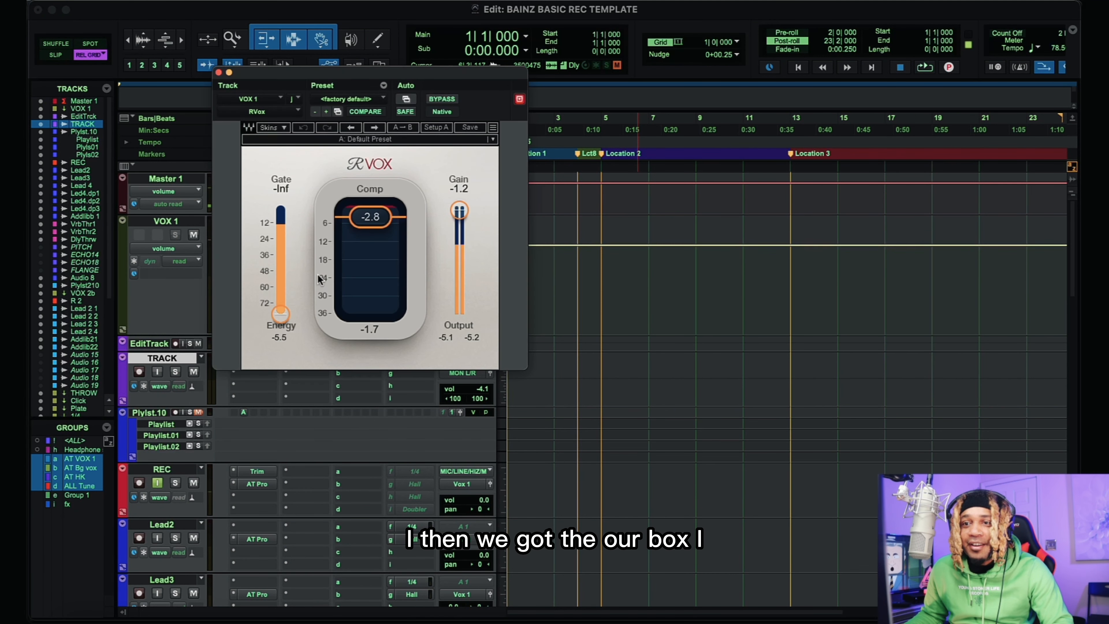
{"action": "left_click_drag", "start_coordinate": [401, 84], "coordinate": [698, 81]}
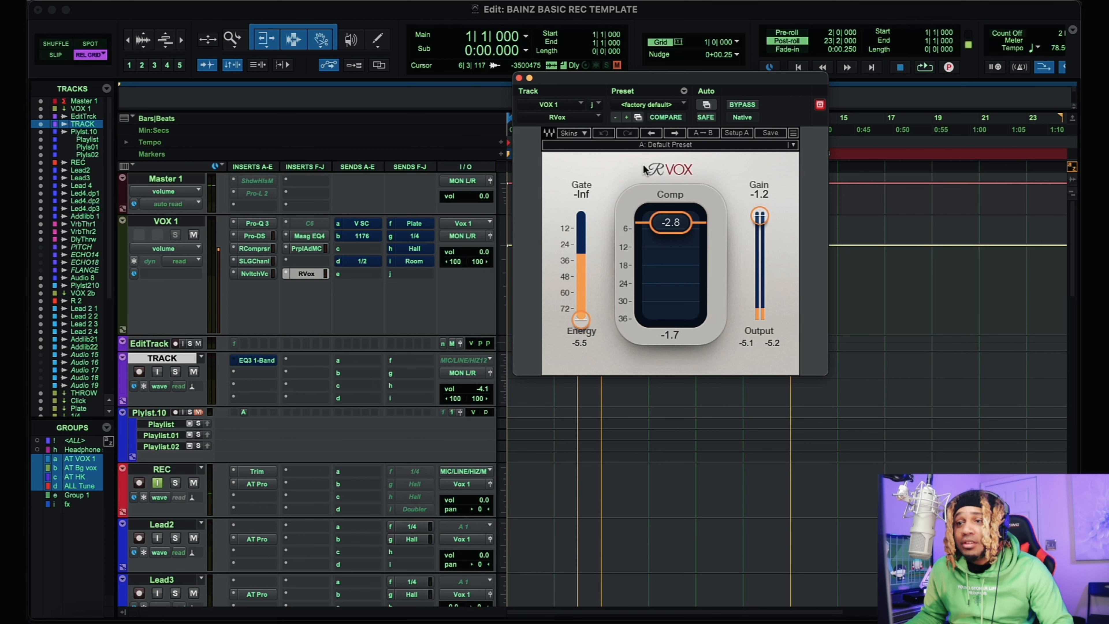
{"action": "left_click", "coordinate": [518, 78]}
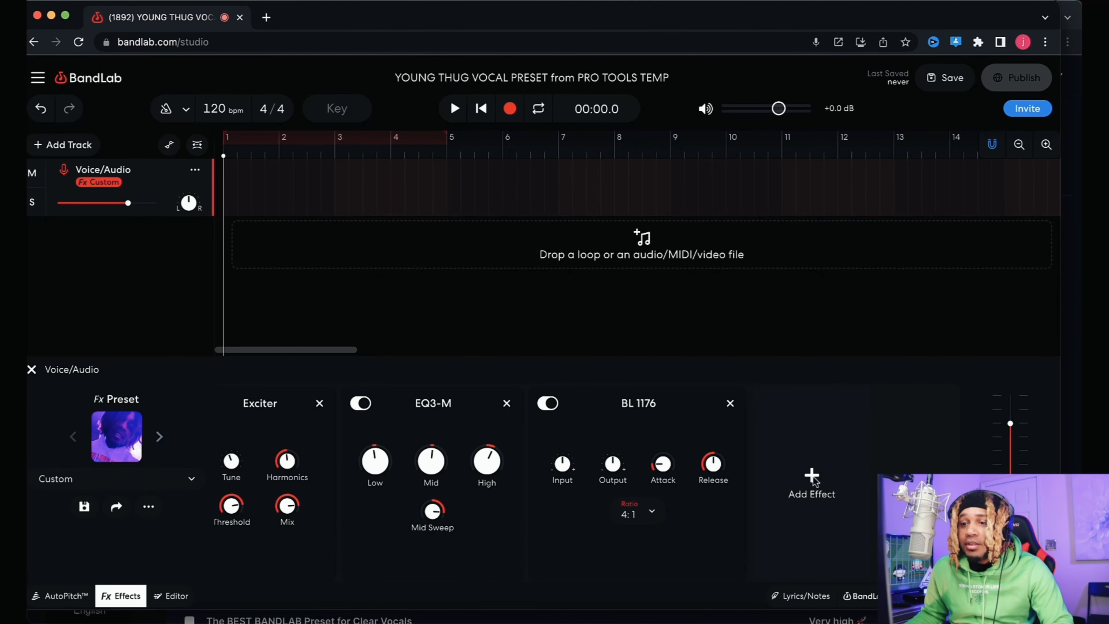
In BandLab, add a Vintage Limiter from the Dynamics effects after the BL 1176 as the substitute for RVox
{"action": "left_click", "coordinate": [799, 471]}
{"action": "type", "text": "76"}
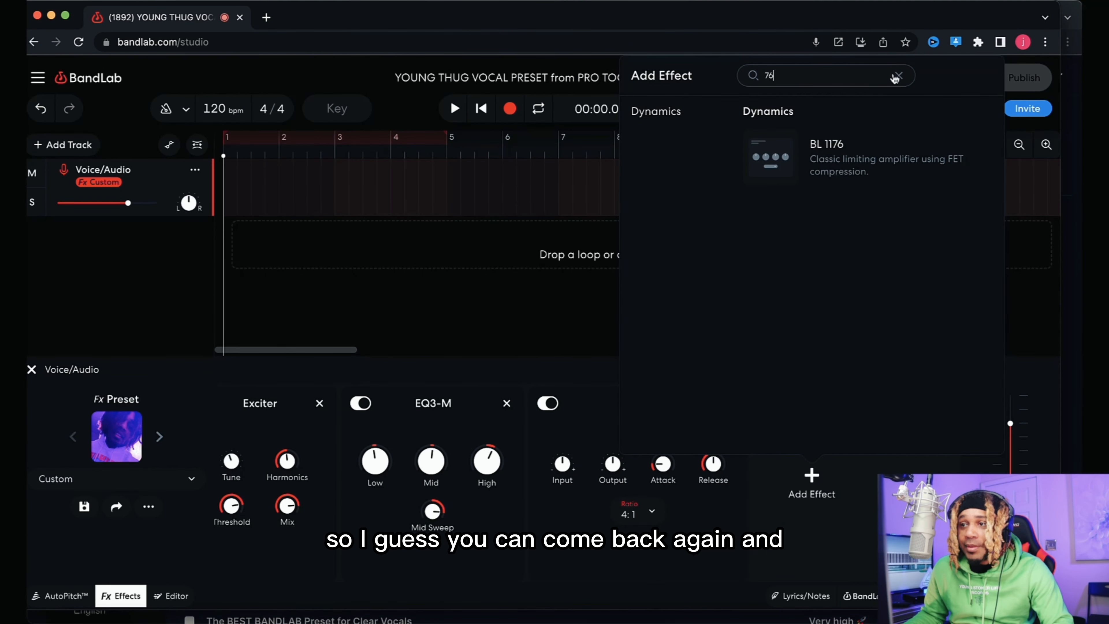
{"action": "left_click", "coordinate": [898, 75]}
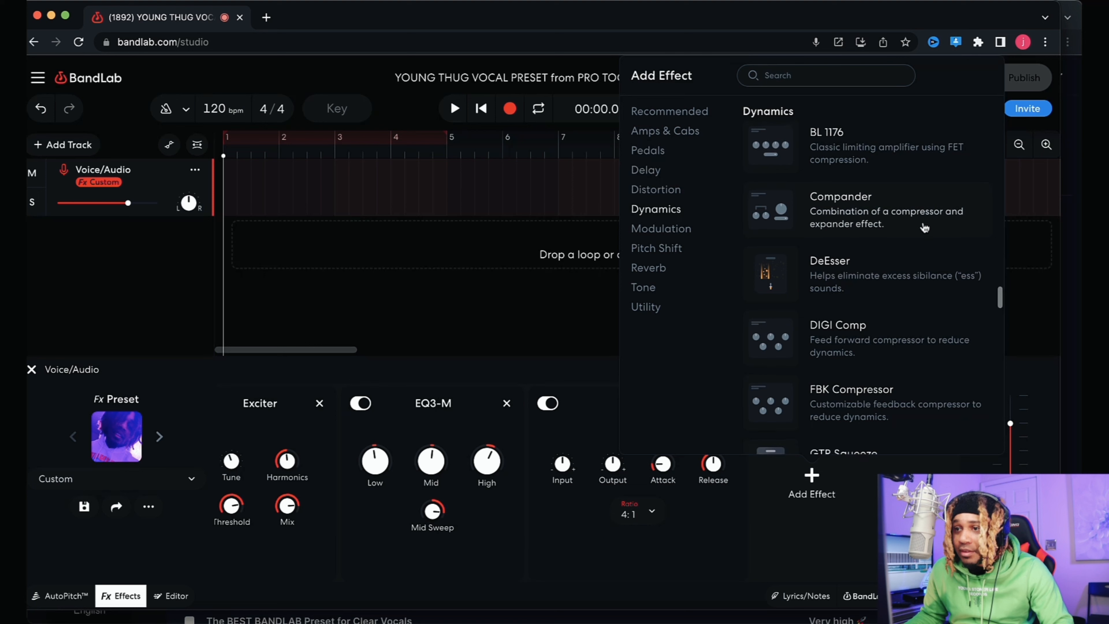
{"action": "scroll", "coordinate": [922, 229], "scroll_direction": "down", "scroll_amount": 2}
{"action": "scroll", "coordinate": [922, 227], "scroll_direction": "down", "scroll_amount": 3}
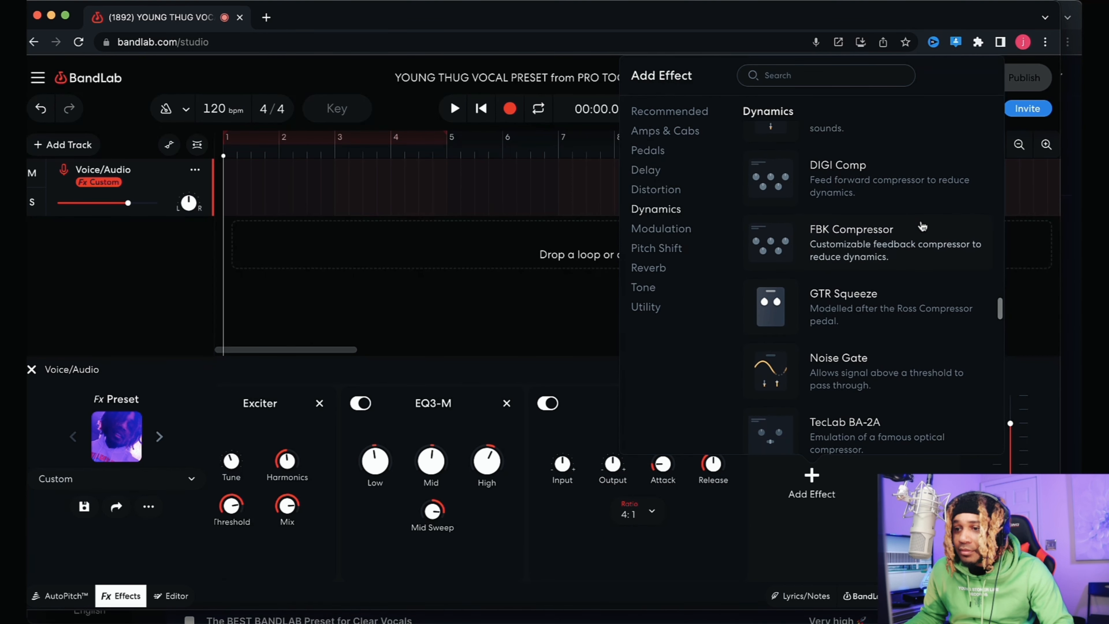
{"action": "scroll", "coordinate": [923, 227], "scroll_direction": "down", "scroll_amount": 3}
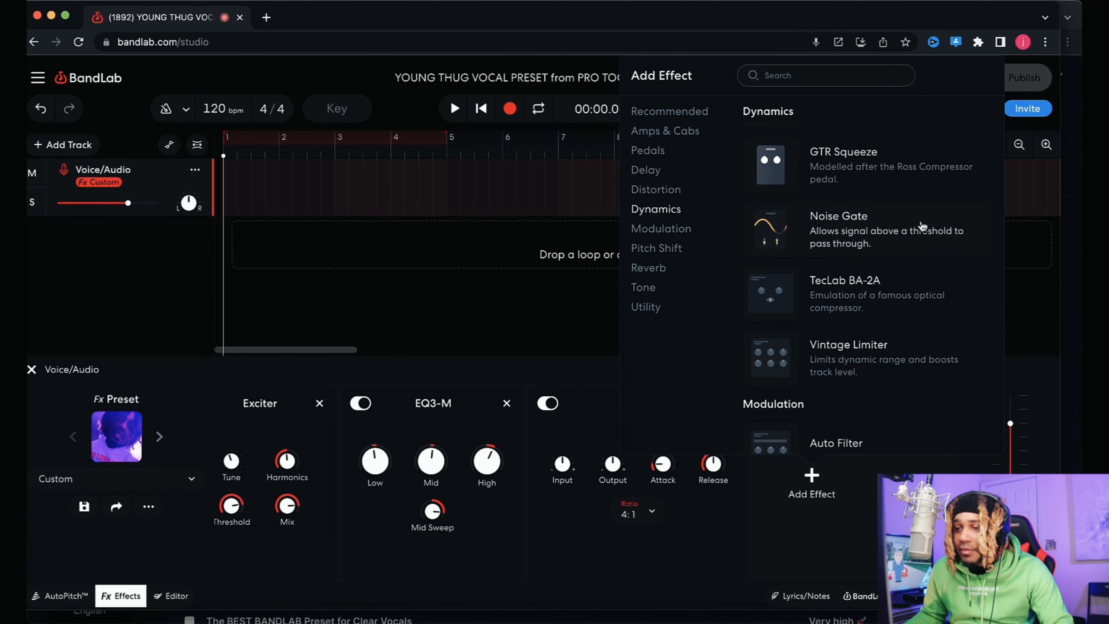
{"action": "scroll", "coordinate": [921, 226], "scroll_direction": "up", "scroll_amount": 3}
{"action": "scroll", "coordinate": [920, 226], "scroll_direction": "down", "scroll_amount": 3}
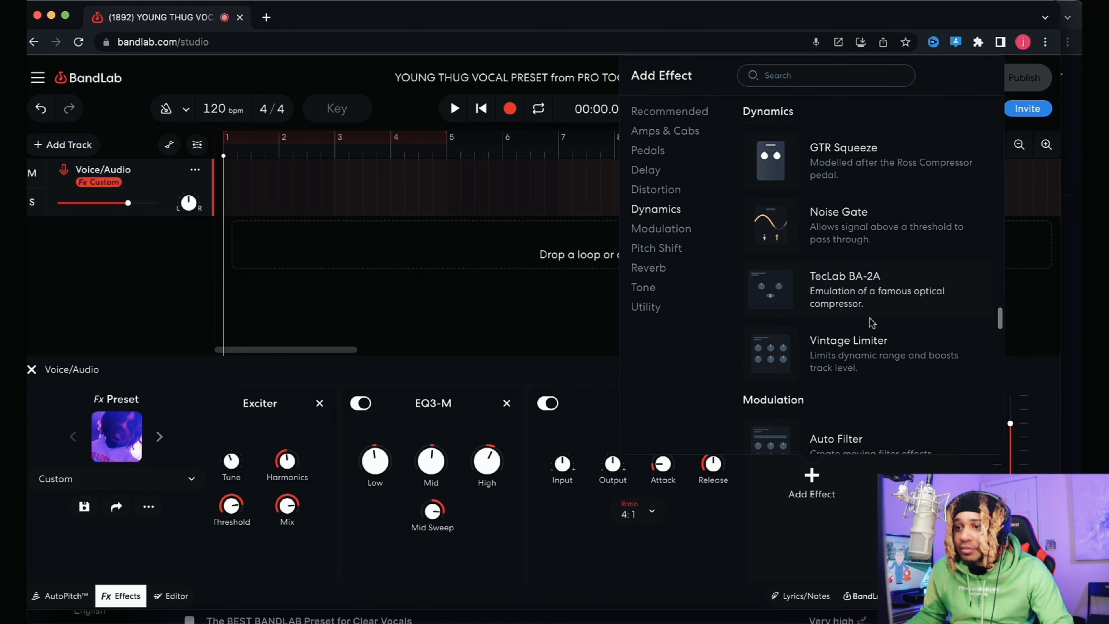
{"action": "left_click", "coordinate": [852, 340]}
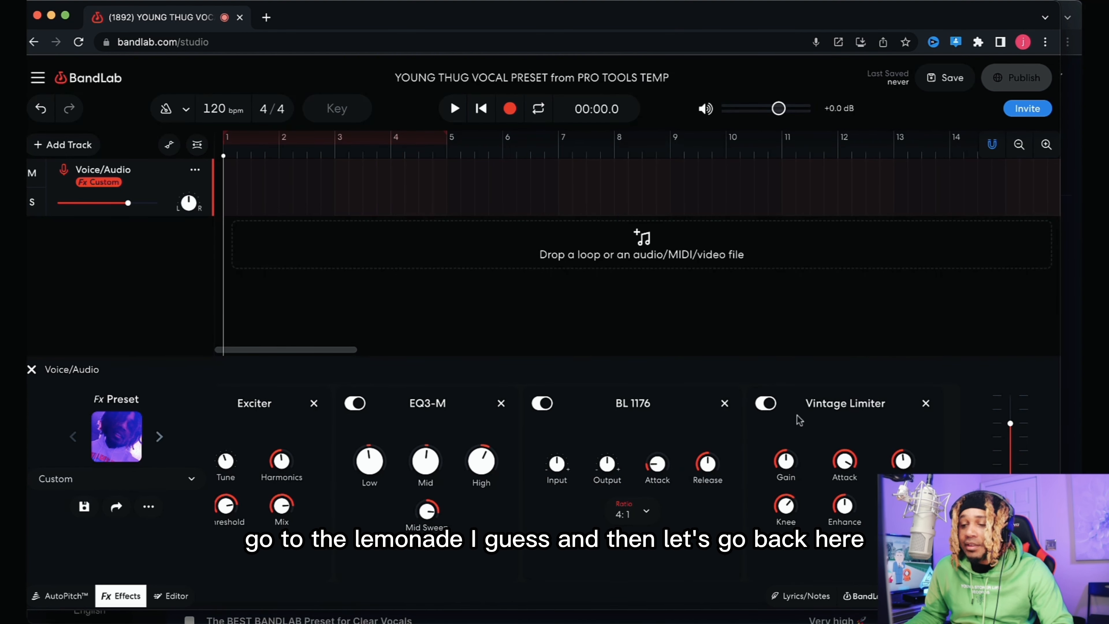
Return to Pro Tools, recheck the RVox compression and gain settings on VOX 1, and close the plugin
{"action": "left_click", "coordinate": [1007, 617]}
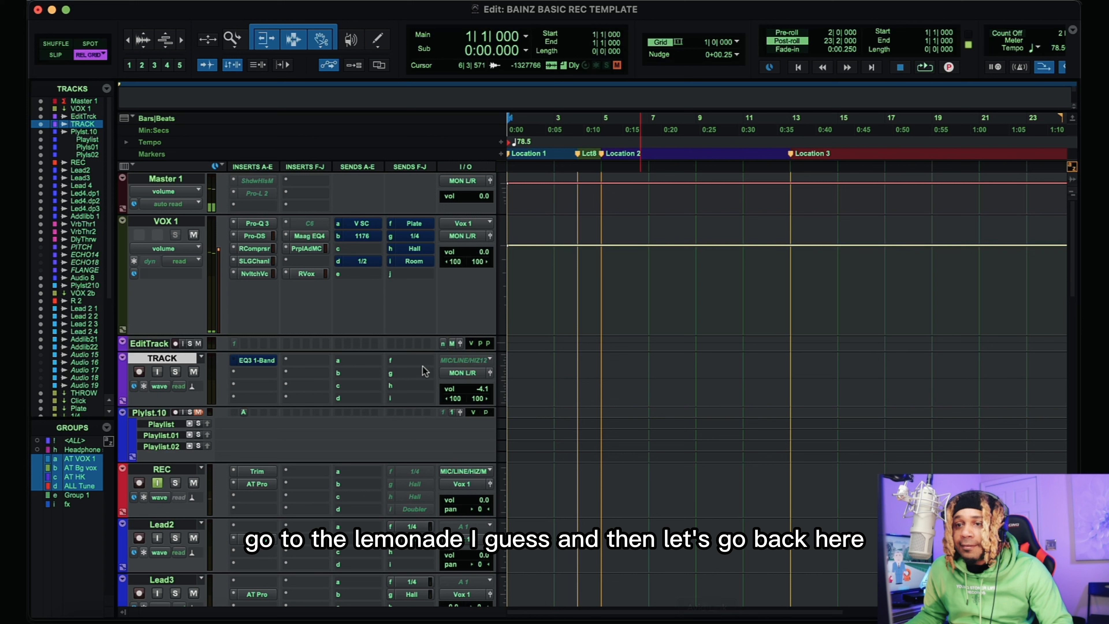
{"action": "left_click", "coordinate": [308, 274]}
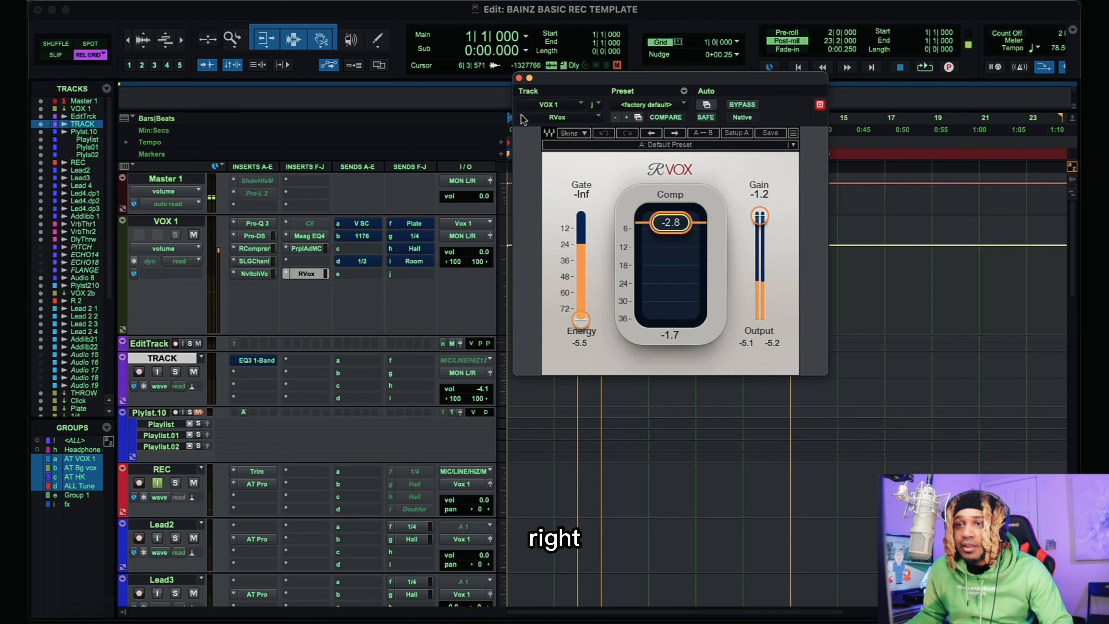
{"action": "left_click", "coordinate": [519, 78]}
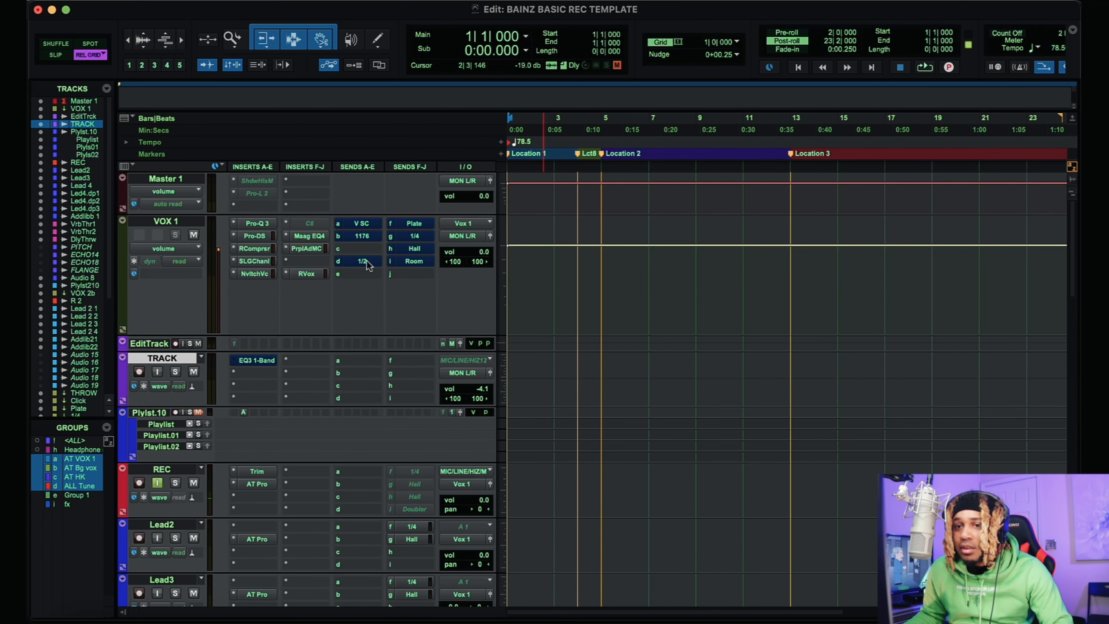
{"action": "left_click", "coordinate": [313, 275]}
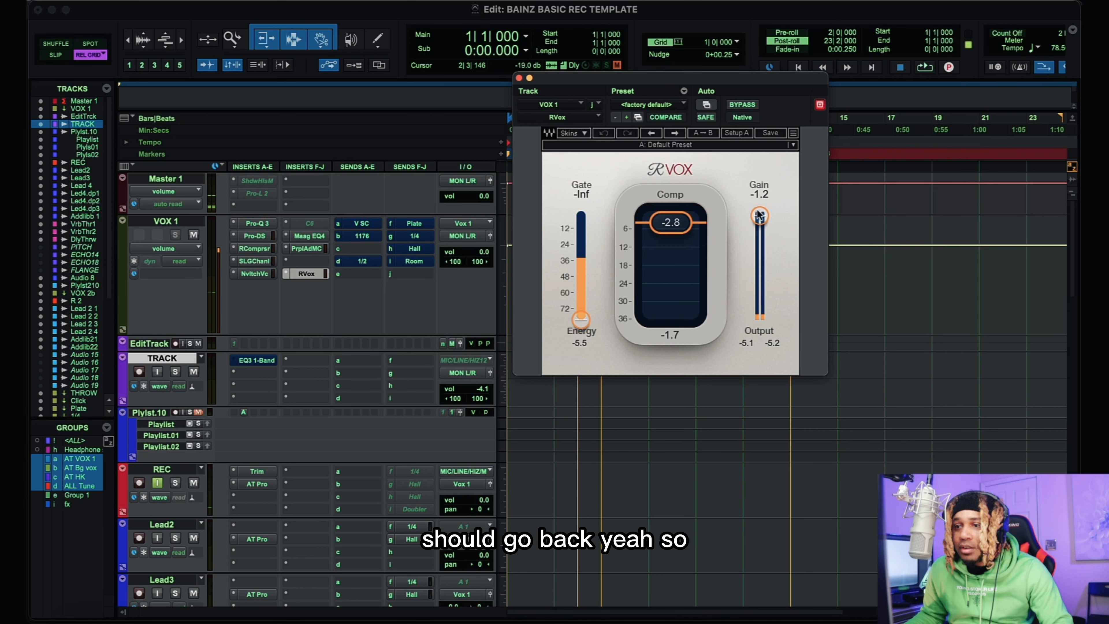
{"action": "left_click", "coordinate": [519, 78]}
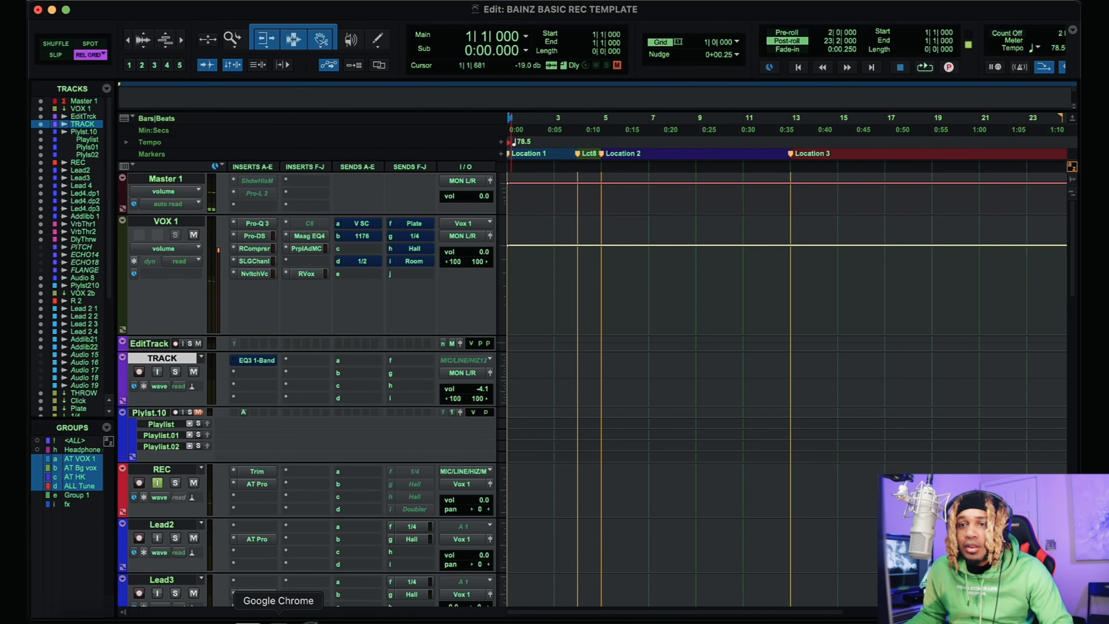
Switch to BandLab and review the effects chain from DIGI Comp through to the final Vintage Limiter
{"action": "left_click", "coordinate": [282, 618]}
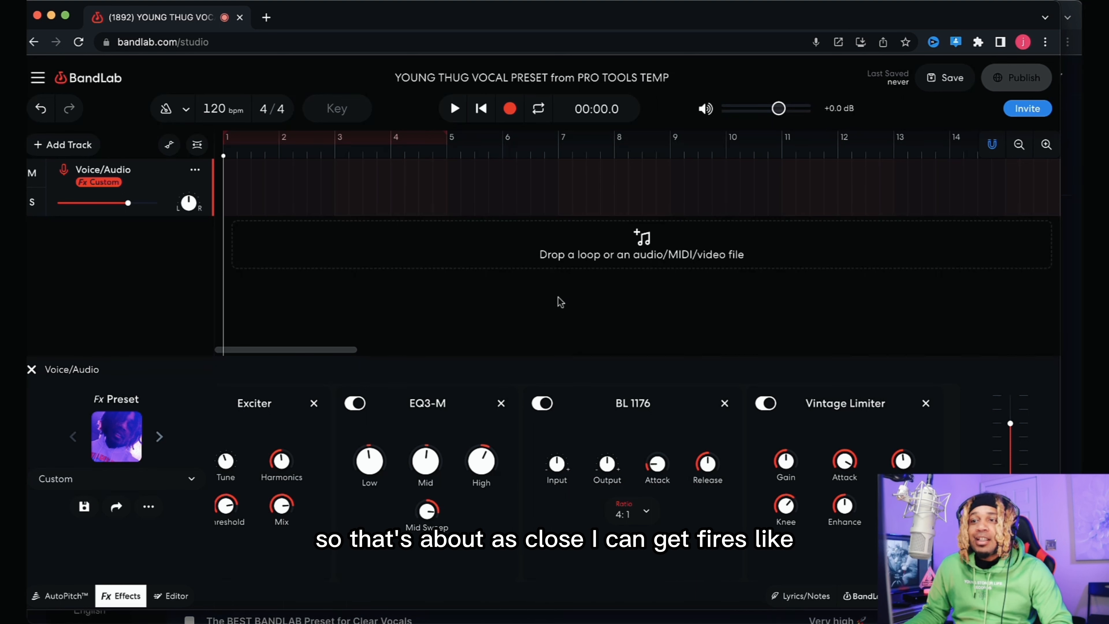
{"action": "scroll", "coordinate": [374, 415], "scroll_direction": "left", "scroll_amount": 10}
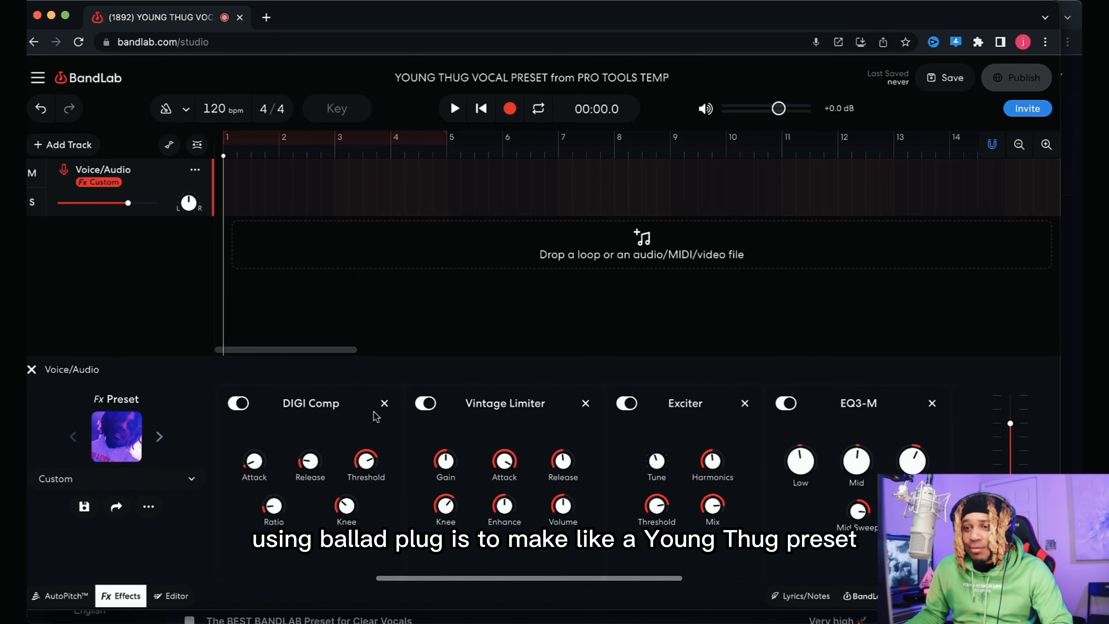
{"action": "scroll", "coordinate": [381, 411], "scroll_direction": "right", "scroll_amount": 15}
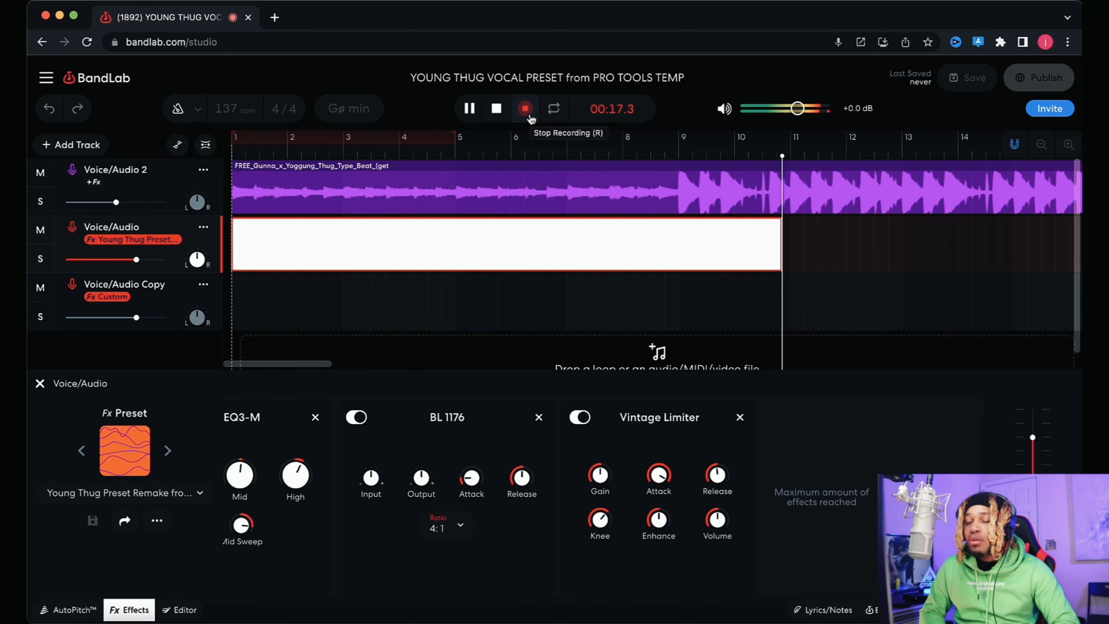
Stop the recording on the Voice/Audio track and move the recorded clip to the Voice/Audio Copy track
{"action": "left_click", "coordinate": [526, 108]}
{"action": "left_click_drag", "start_coordinate": [698, 251], "coordinate": [695, 301]}
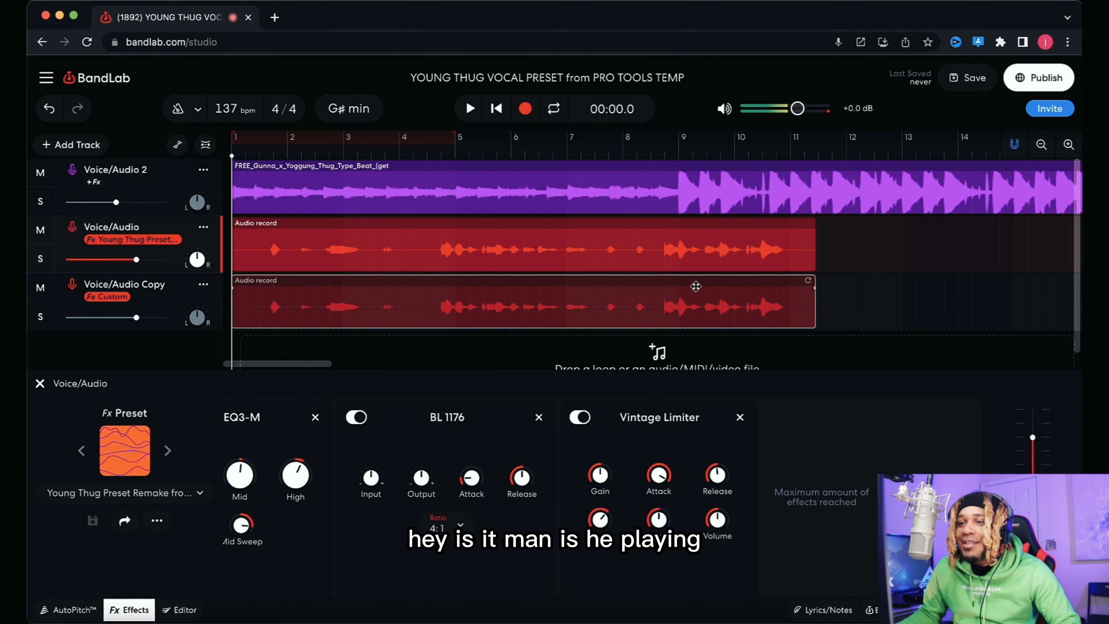
Play back the recording from shortly before bar 9 and trim the clip's end to just before bar 11
{"action": "left_click", "coordinate": [666, 153]}
{"action": "key", "text": "space"}
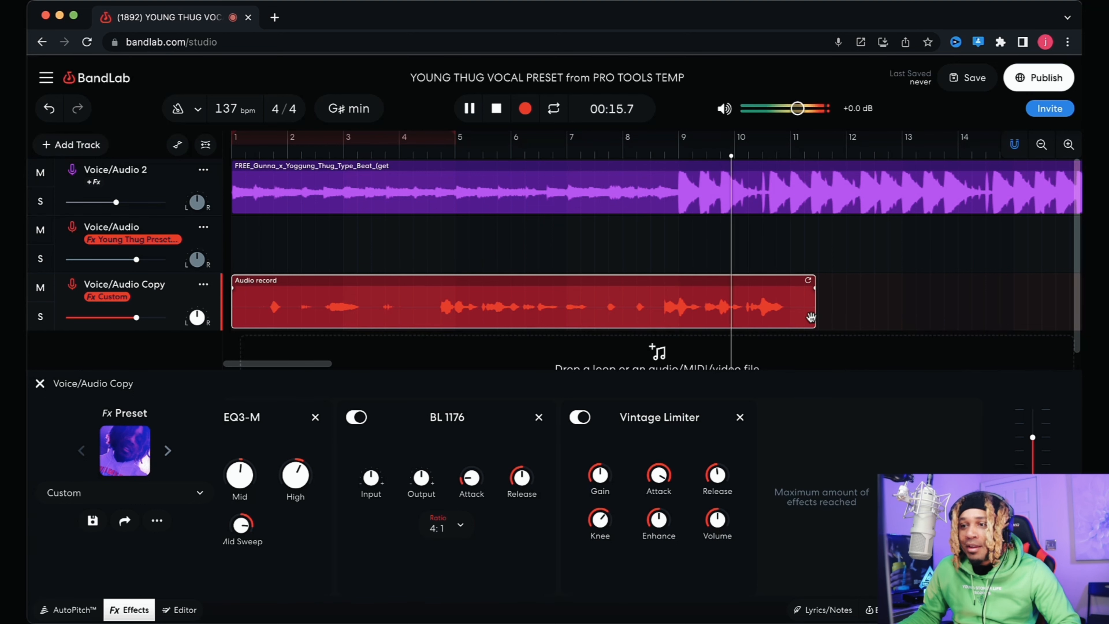
{"action": "left_click_drag", "start_coordinate": [816, 319], "coordinate": [785, 322]}
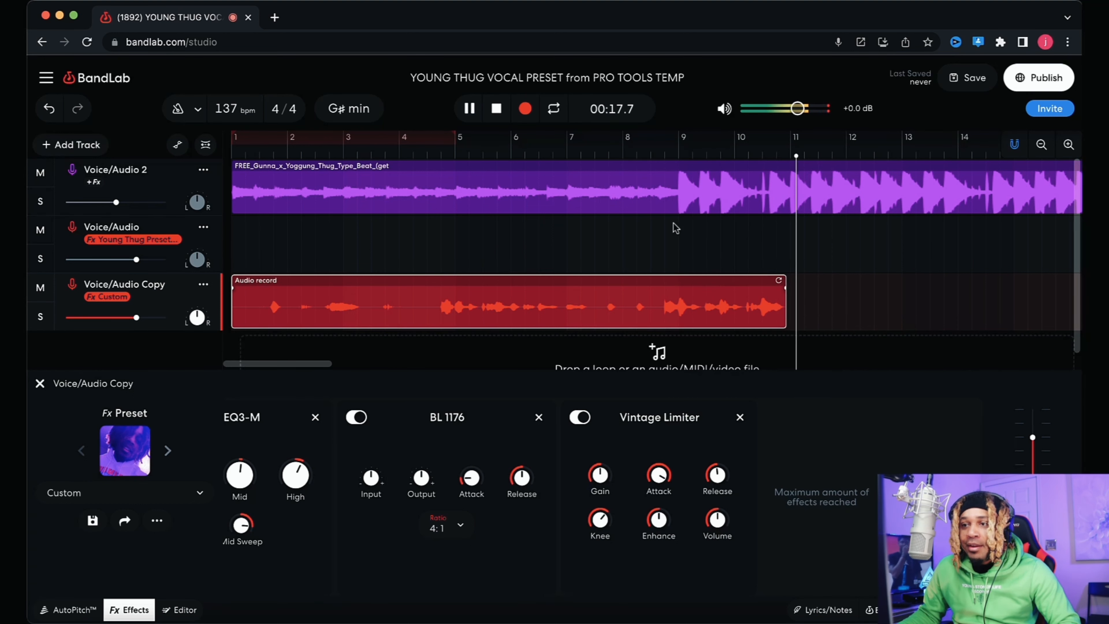
{"action": "key", "text": "space"}
Start recording another vocal take on the Voice/Audio track from 00:12.7, using the Young Thug preset
{"action": "left_click", "coordinate": [664, 206]}
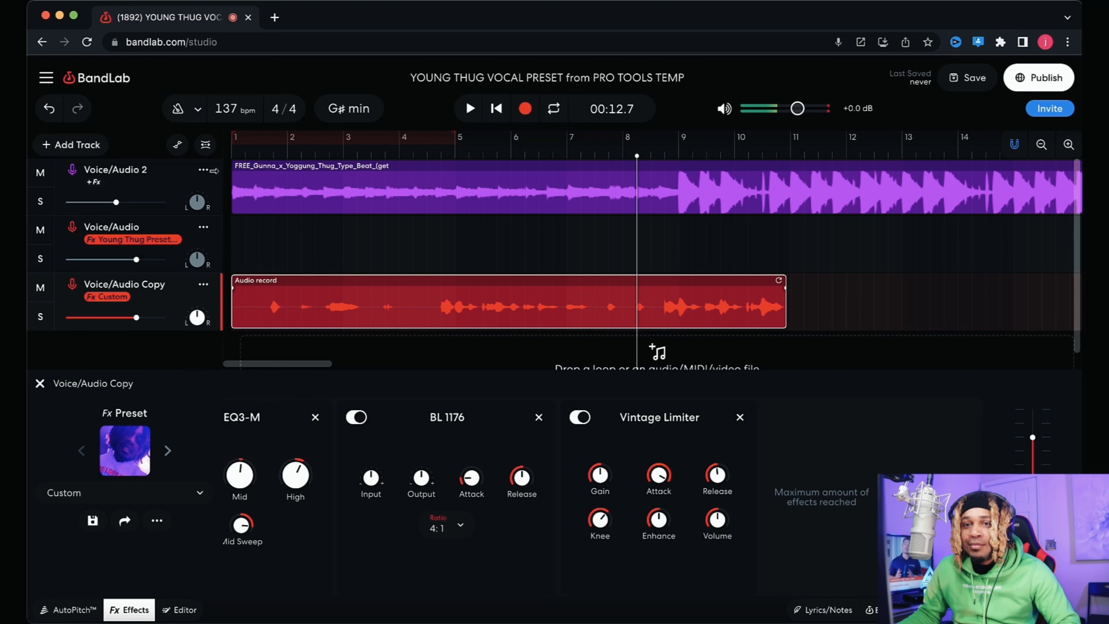
{"action": "left_click", "coordinate": [157, 230]}
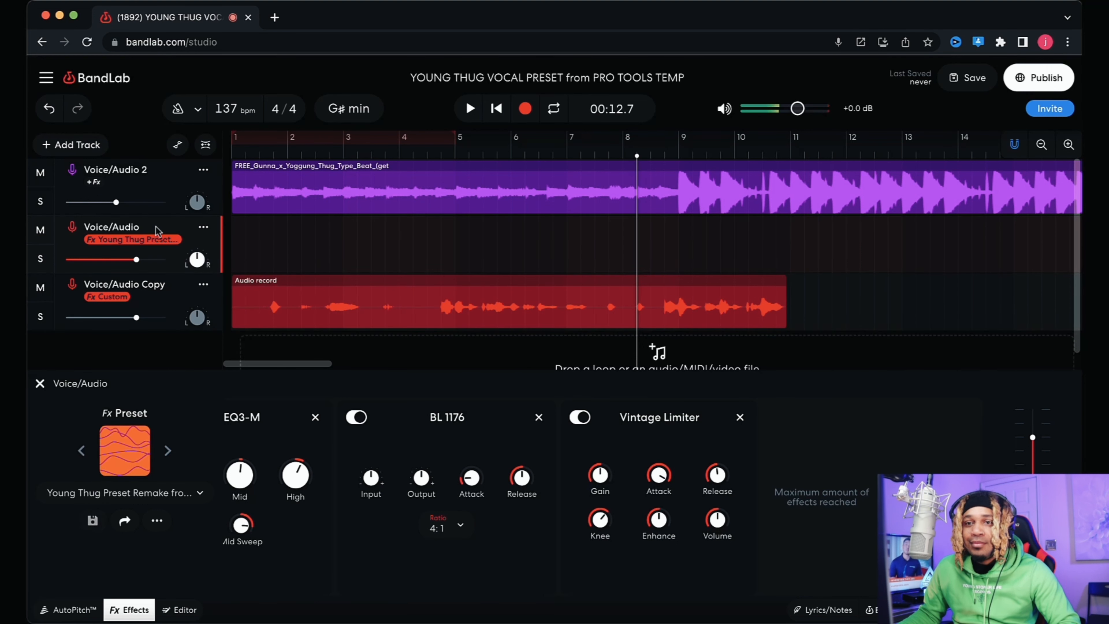
{"action": "left_click", "coordinate": [526, 114]}
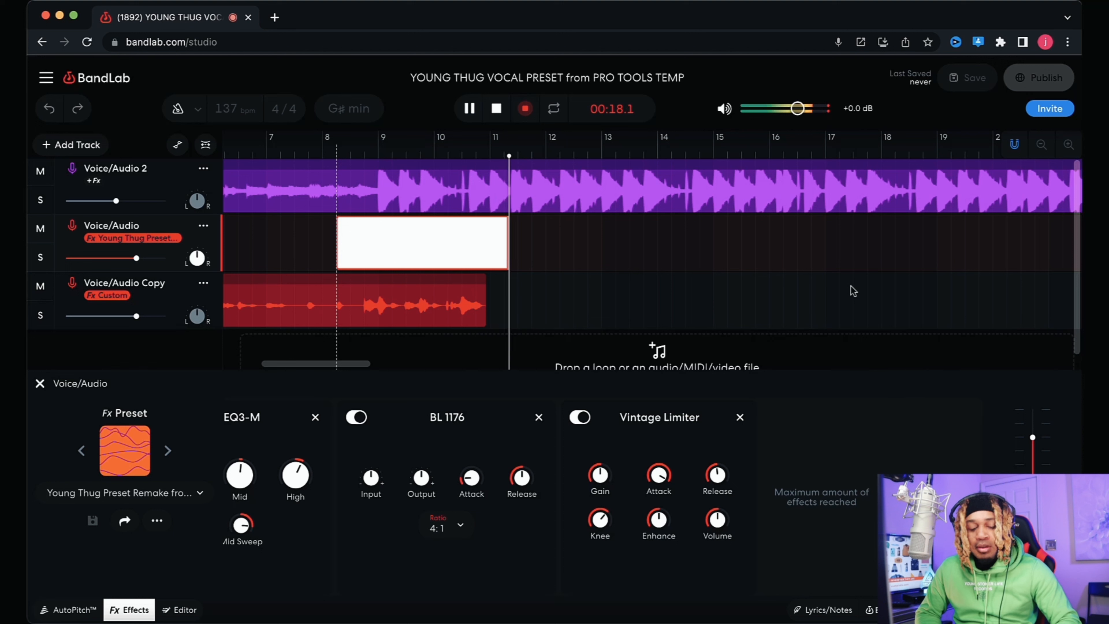
{"action": "key", "text": "space"}
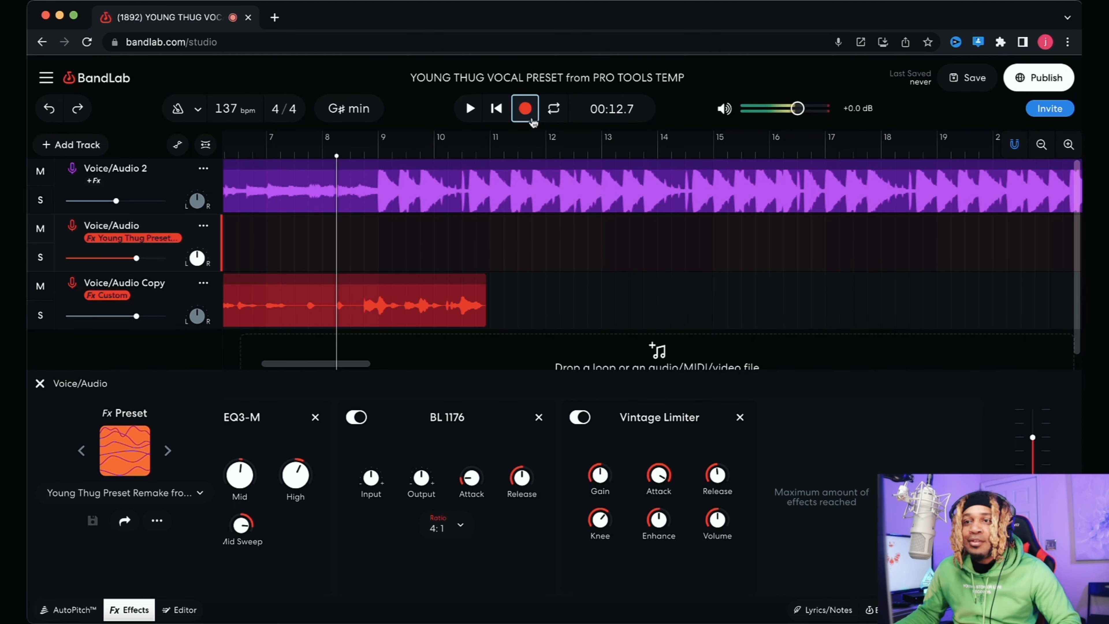
{"action": "left_click", "coordinate": [526, 112]}
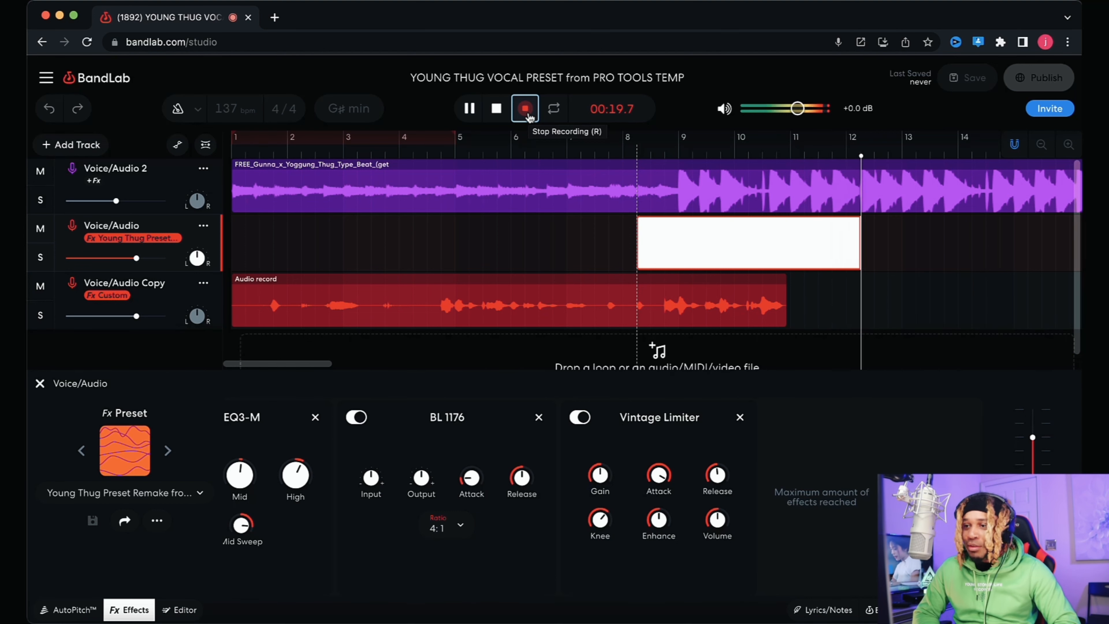
{"action": "left_click", "coordinate": [527, 114]}
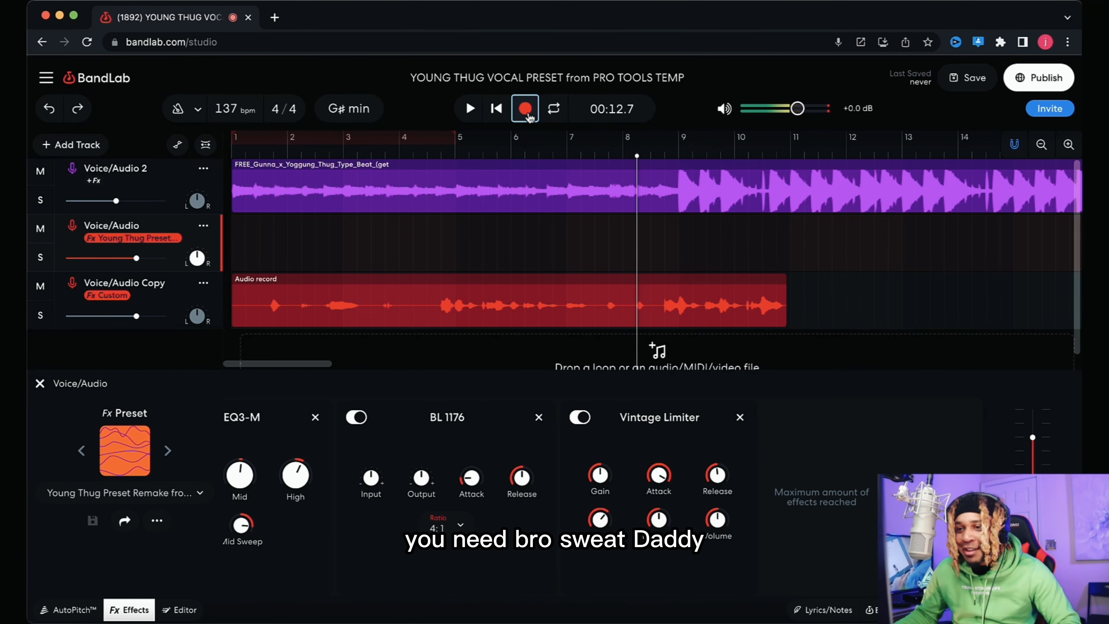
Record a new vocal take on the Voice/Audio track from 00:12.7 and trim its start to just before bar 11
{"action": "left_click", "coordinate": [526, 110]}
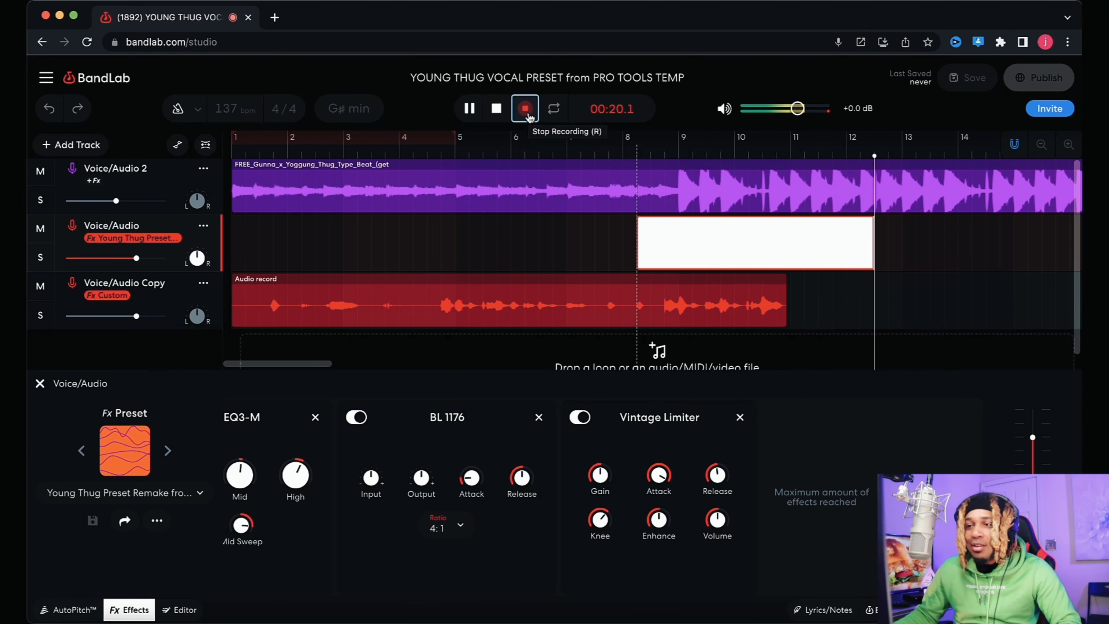
{"action": "left_click", "coordinate": [528, 117]}
{"action": "left_click", "coordinate": [767, 265]}
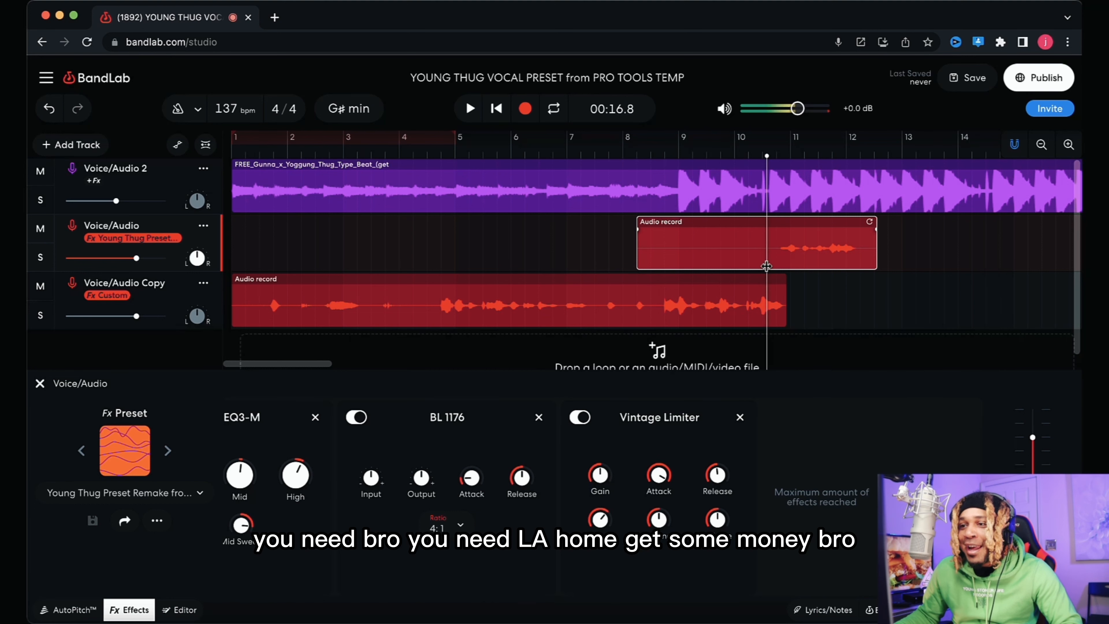
{"action": "left_click_drag", "start_coordinate": [638, 258], "coordinate": [781, 269]}
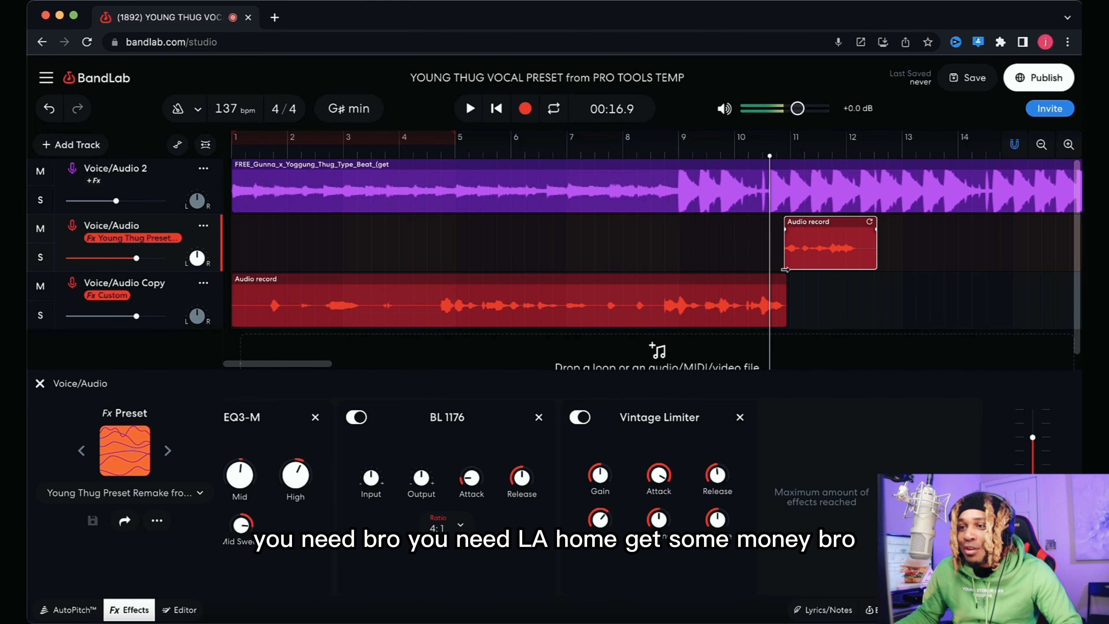
{"action": "left_click", "coordinate": [1068, 144]}
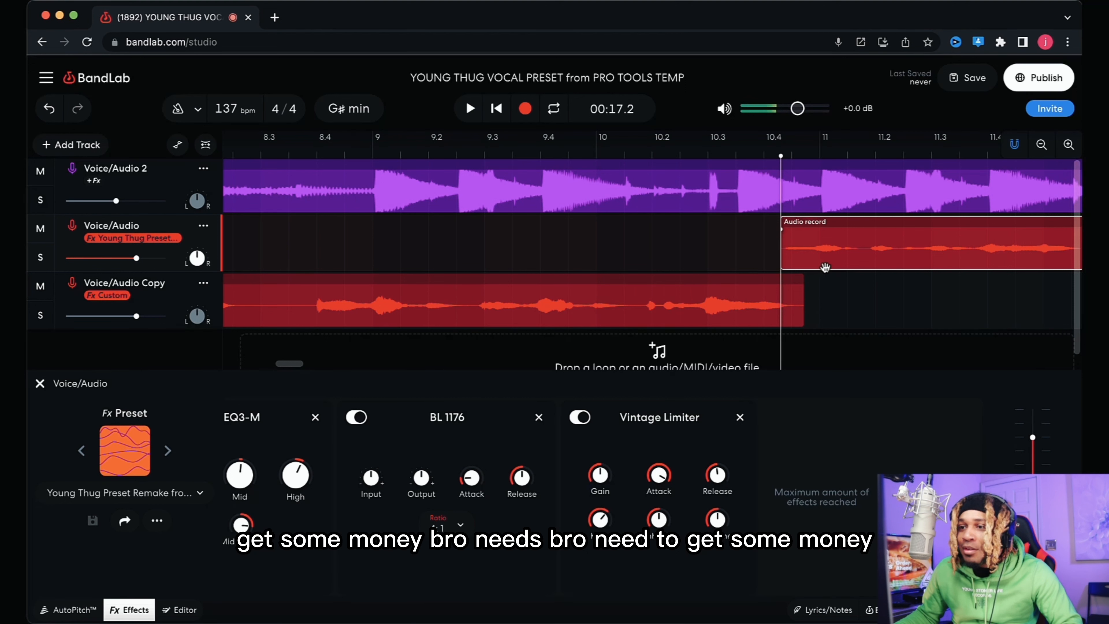
{"action": "mouse_move", "coordinate": [825, 267]}
{"action": "left_mouse_down"}
{"action": "mouse_move", "coordinate": [827, 296]}
{"action": "mouse_move", "coordinate": [828, 266]}
{"action": "left_mouse_up"}
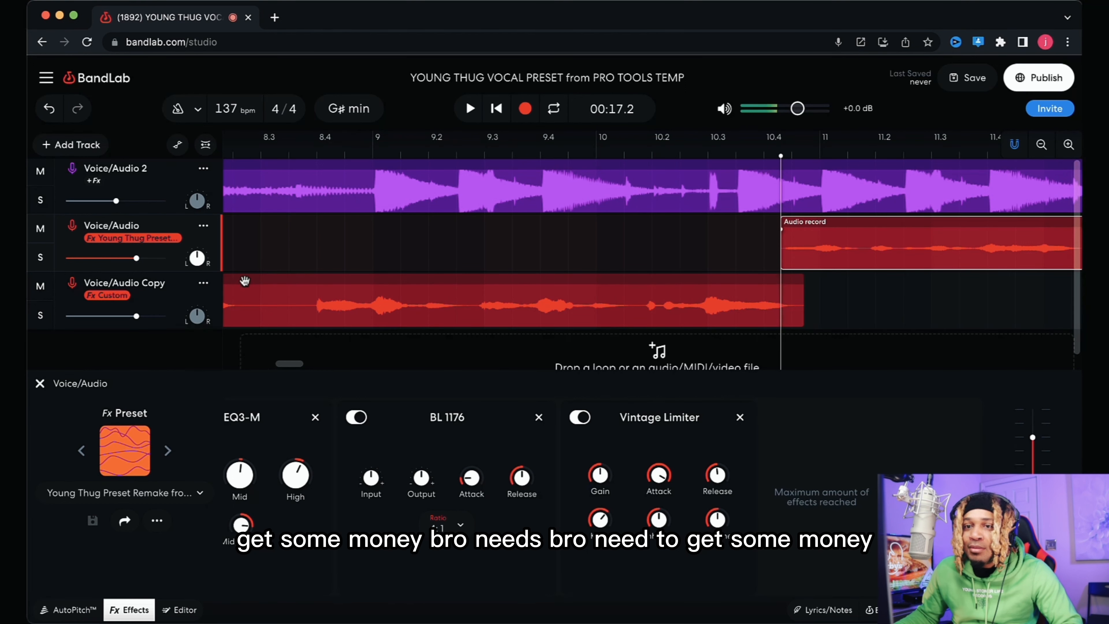
Duplicate the Voice/Audio Copy track
{"action": "left_click", "coordinate": [207, 287]}
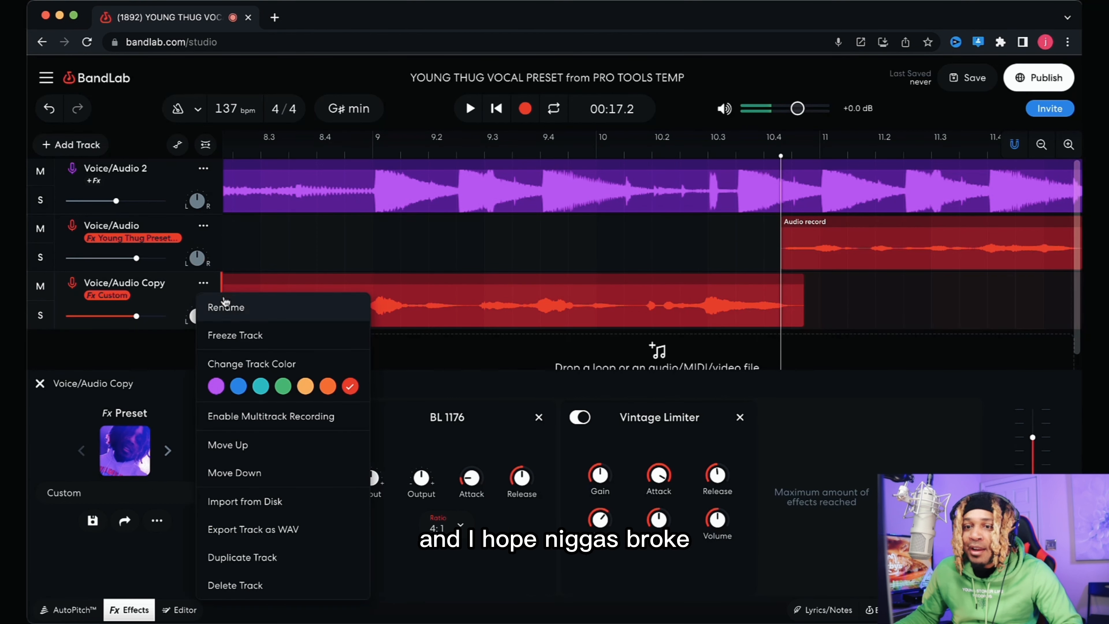
{"action": "left_click", "coordinate": [276, 558]}
{"action": "scroll", "coordinate": [778, 340], "scroll_direction": "down", "scroll_amount": 1}
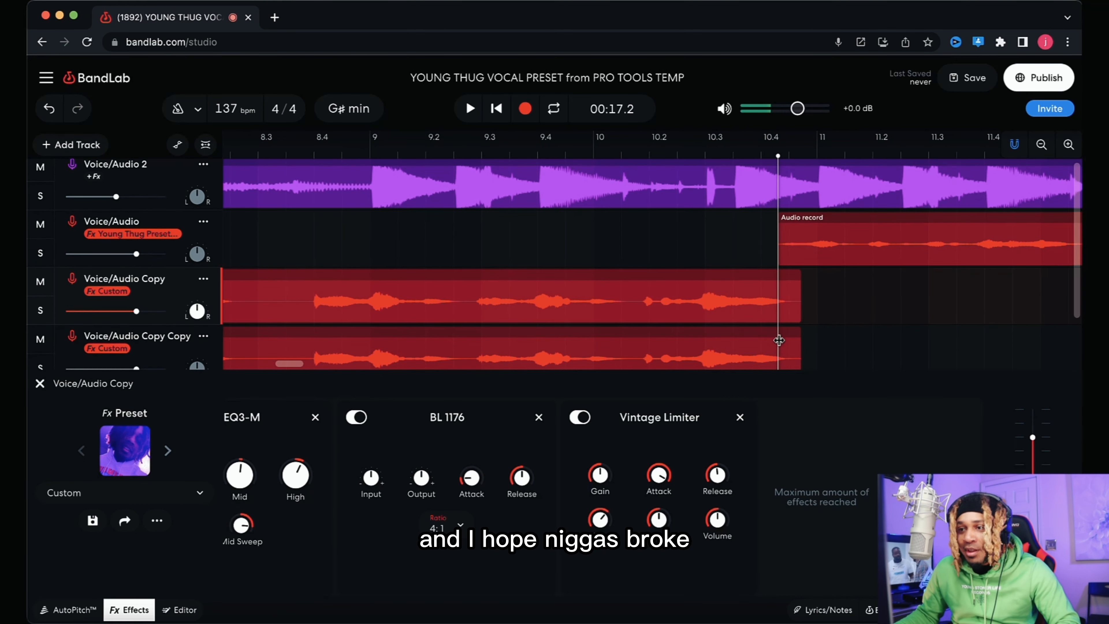
Replace the clip on the Voice/Audio Copy track with the trimmed take from the Voice/Audio track
{"action": "left_click", "coordinate": [754, 280]}
{"action": "scroll", "coordinate": [754, 280], "scroll_direction": "left", "scroll_amount": 1}
{"action": "key", "text": "Delete"}
{"action": "left_click_drag", "start_coordinate": [838, 252], "coordinate": [841, 288]}
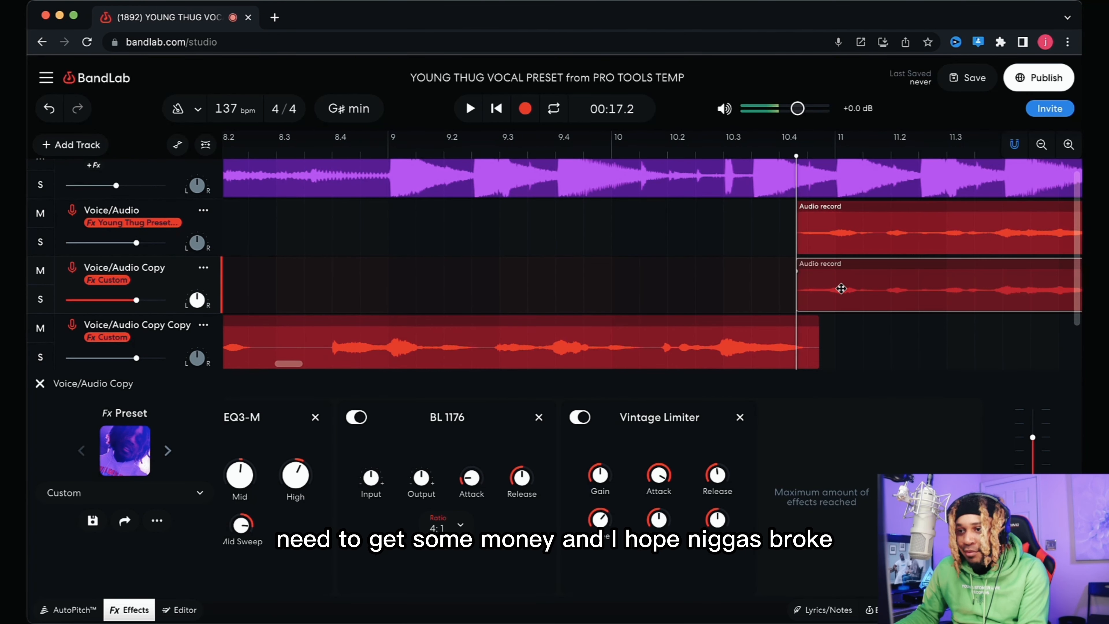
{"action": "left_click", "coordinate": [725, 240]}
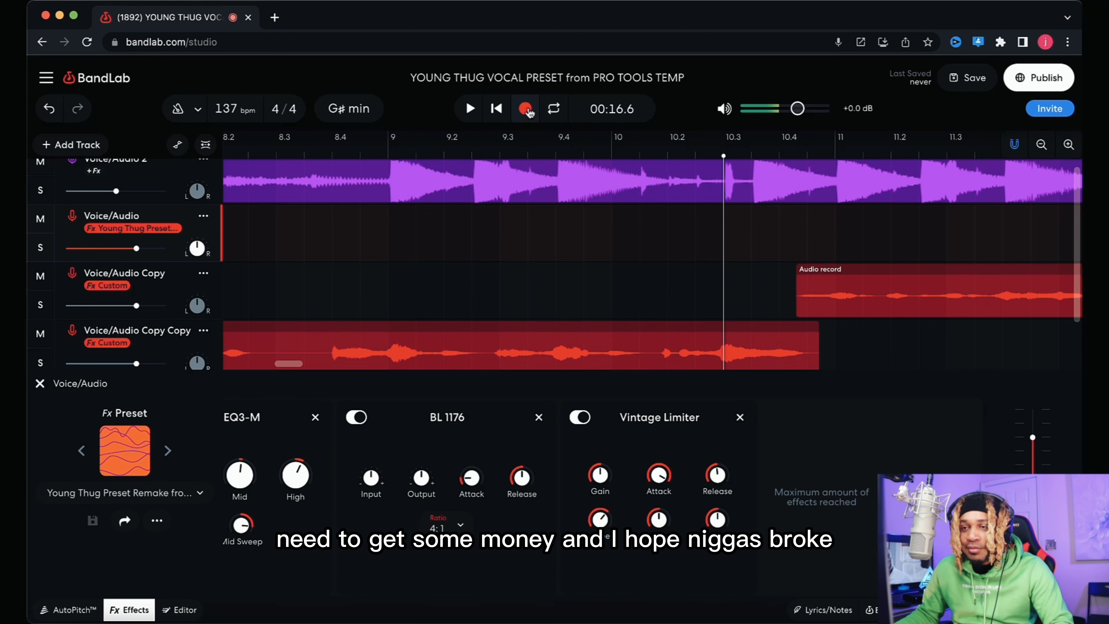
{"action": "left_click", "coordinate": [526, 109]}
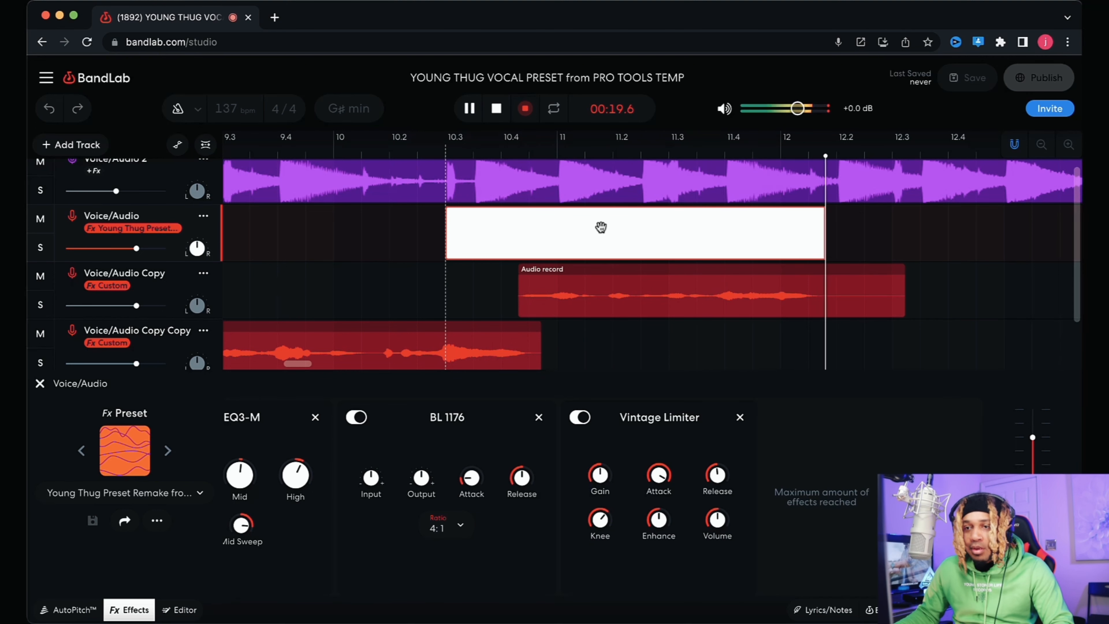
{"action": "key", "text": "space"}
{"action": "key", "text": "Delete"}
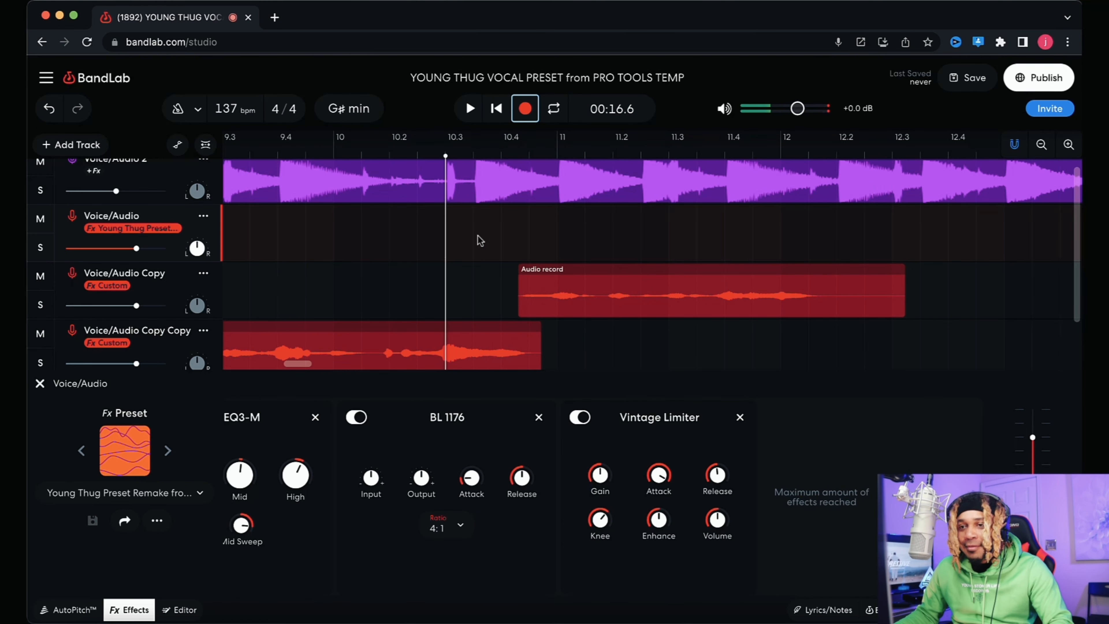
Record another vocal take on the Voice/Audio track starting just before bar 11
{"action": "left_click", "coordinate": [525, 108]}
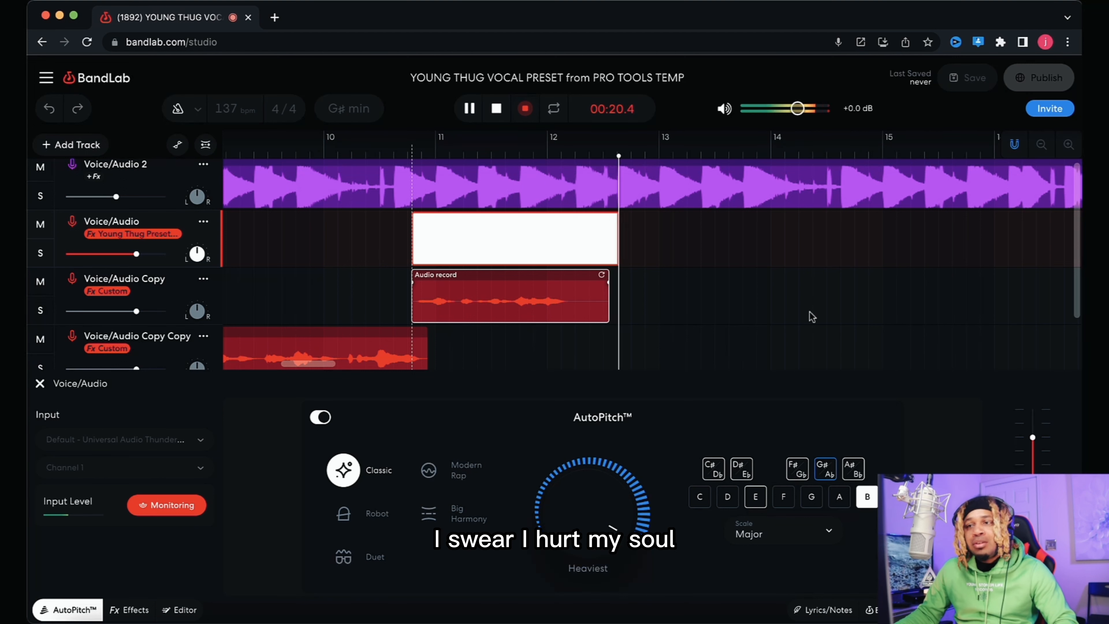
{"action": "key", "text": "space"}
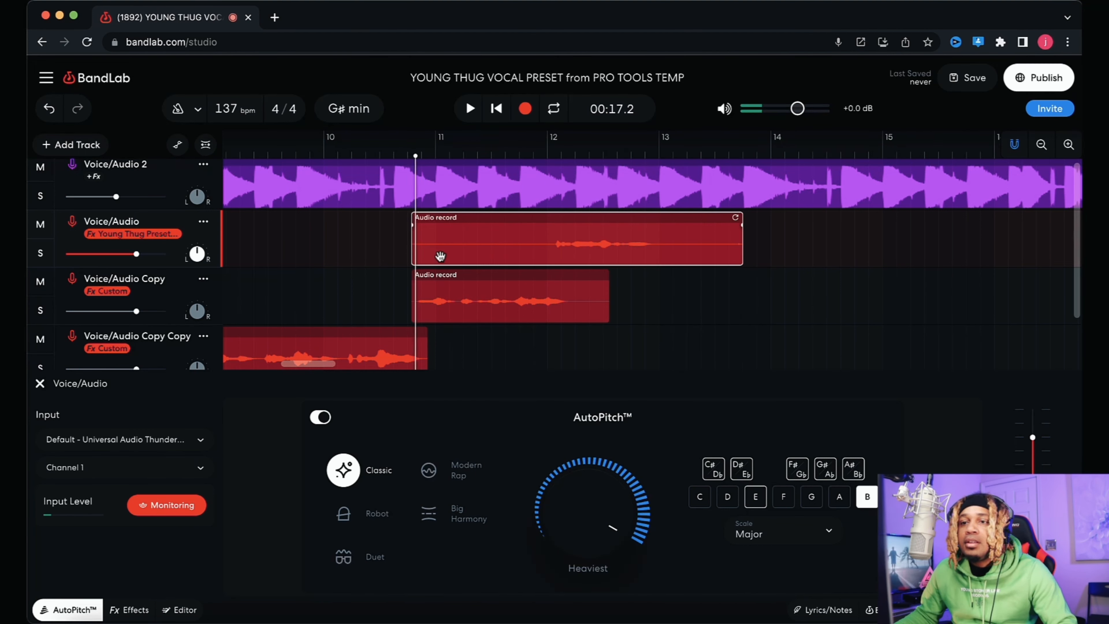
{"action": "left_click", "coordinate": [430, 257]}
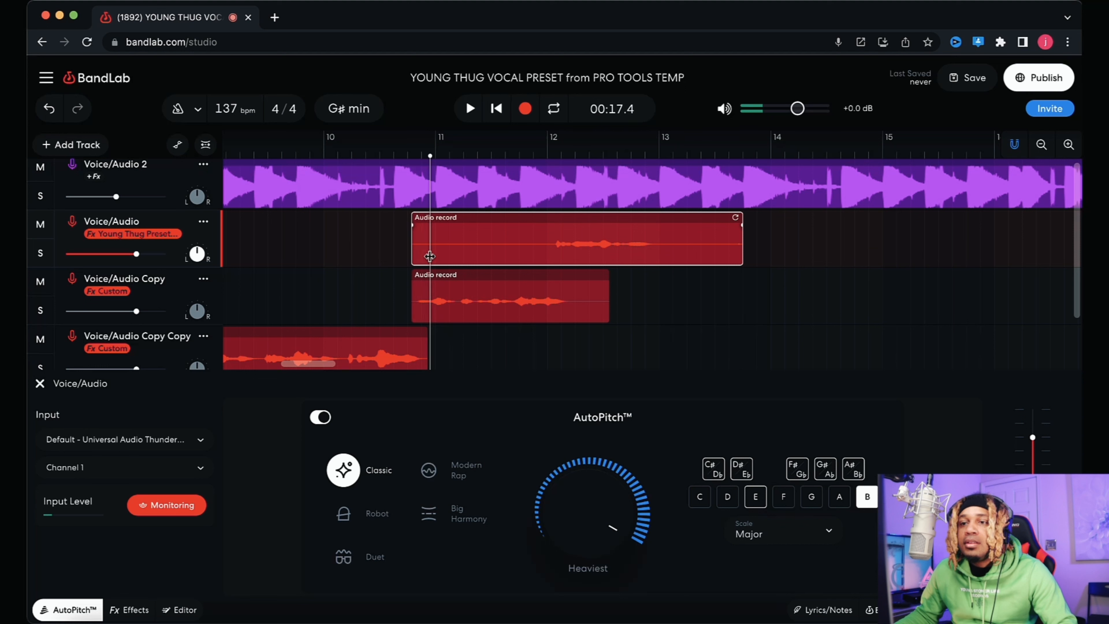
{"action": "left_click", "coordinate": [366, 249]}
Trim the new take's start to bar 12 and move it to the Voice/Audio Copy Copy track without shifting its timing
{"action": "left_click_drag", "start_coordinate": [413, 252], "coordinate": [578, 331]}
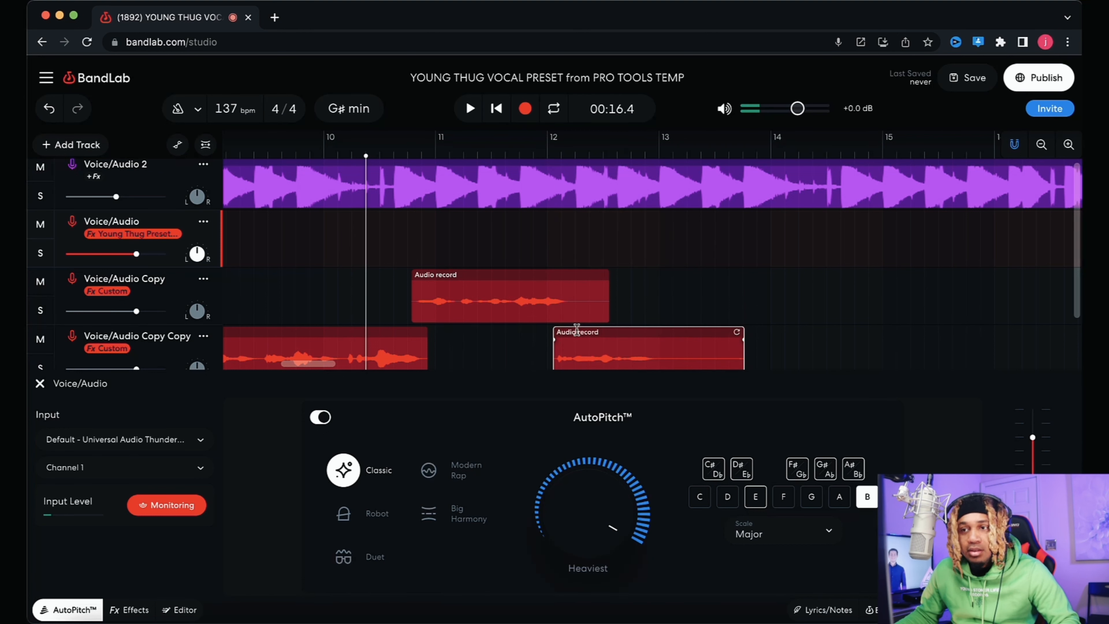
{"action": "key", "text": "super+z"}
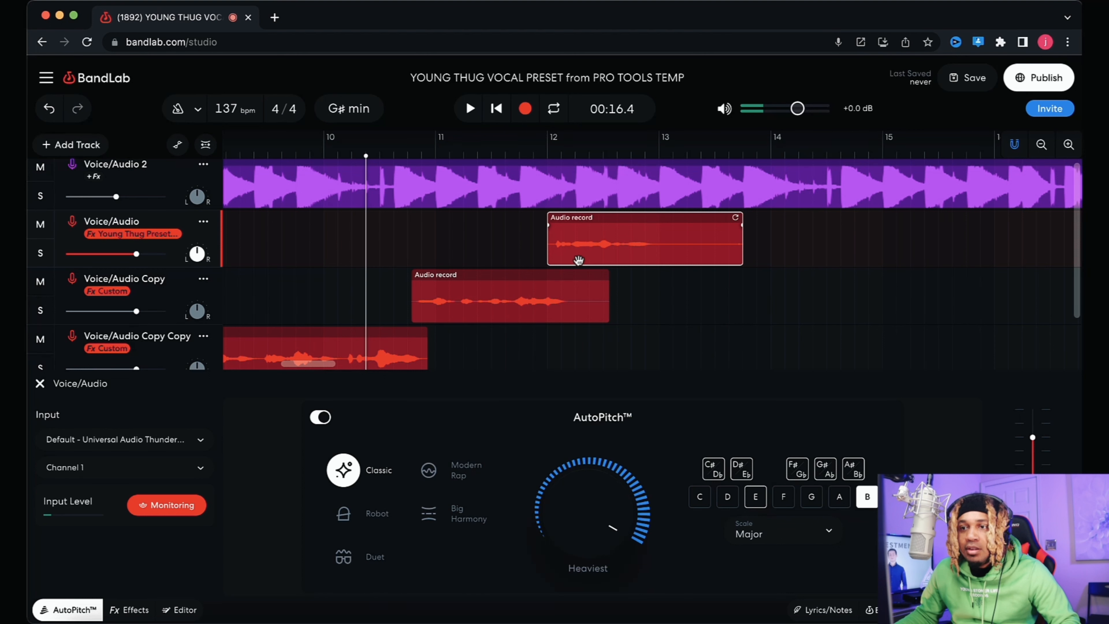
{"action": "left_click_drag", "start_coordinate": [579, 260], "coordinate": [580, 332]}
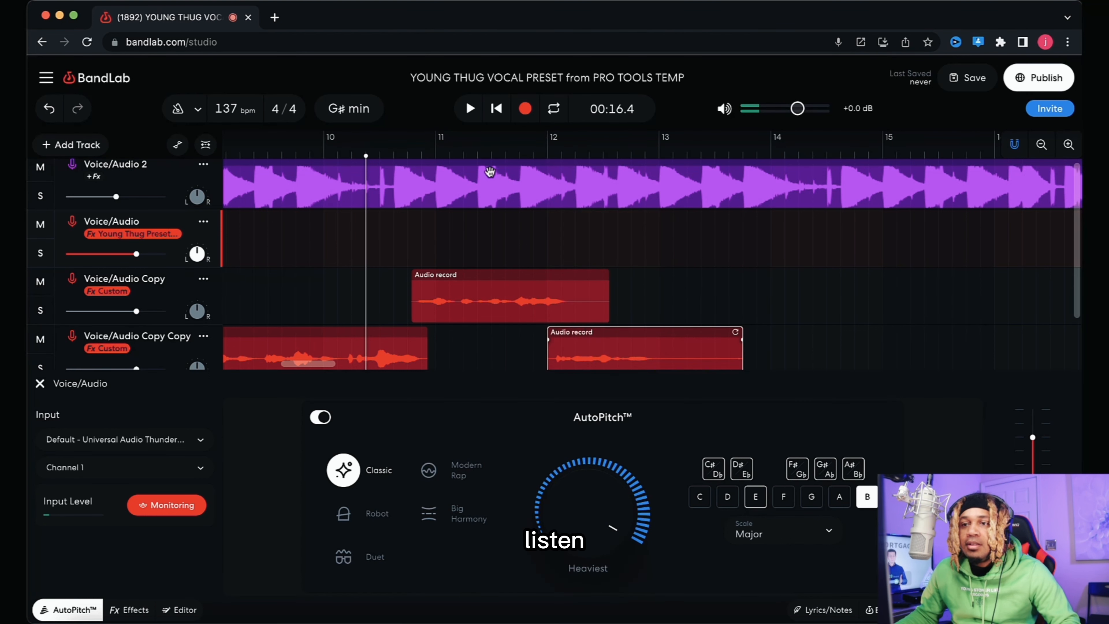
Play back the takes from around bar 10 and trim the end of the Voice/Audio Copy Copy track's second clip to bar 13
{"action": "left_click", "coordinate": [477, 231]}
{"action": "key", "text": "space"}
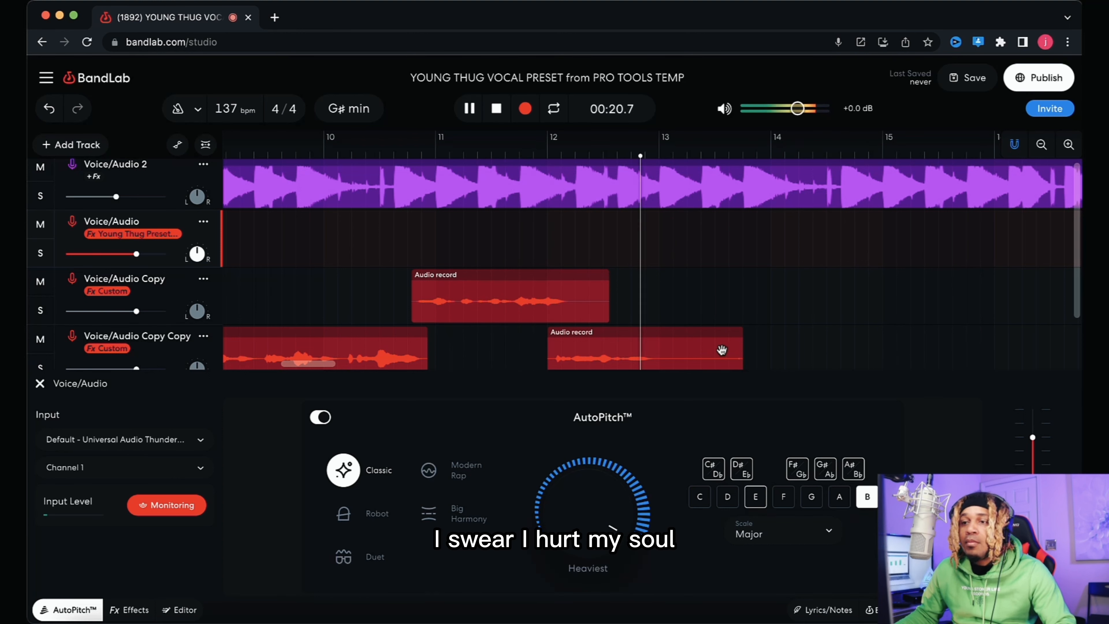
{"action": "key", "text": "space"}
{"action": "left_click", "coordinate": [320, 151]}
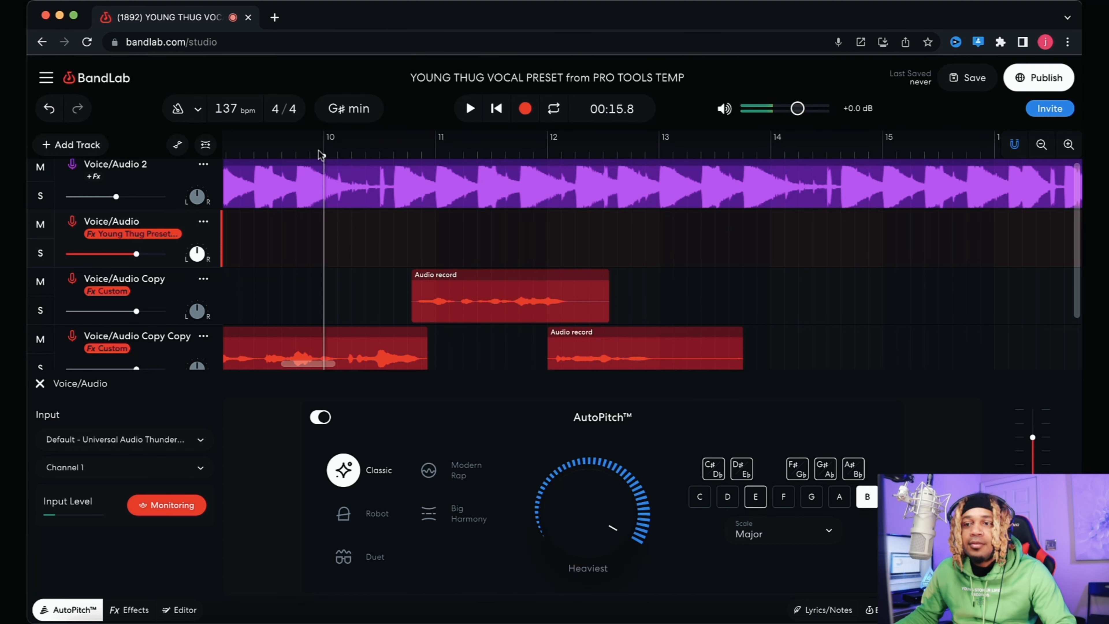
{"action": "key", "text": "space"}
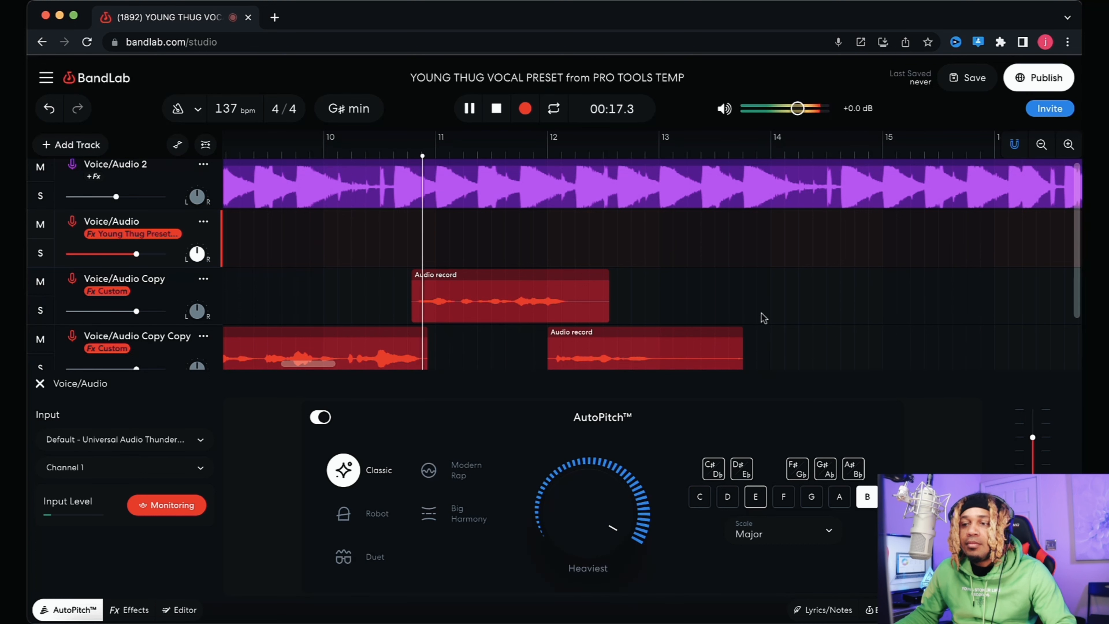
{"action": "scroll", "coordinate": [759, 314], "scroll_direction": "down", "scroll_amount": 2}
{"action": "left_click_drag", "start_coordinate": [756, 301], "coordinate": [676, 306]}
{"action": "scroll", "coordinate": [697, 257], "scroll_direction": "up", "scroll_amount": 2}
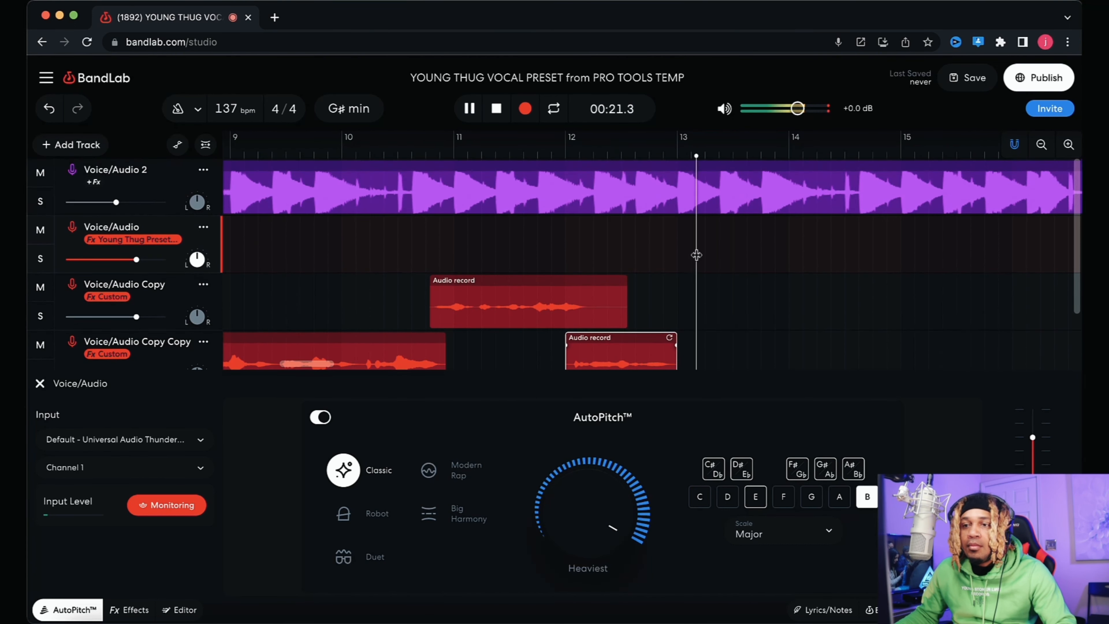
{"action": "key", "text": "space"}
Record a longer vocal take on the Voice/Audio track from 00:16.6 to past bar 17
{"action": "left_click", "coordinate": [397, 153]}
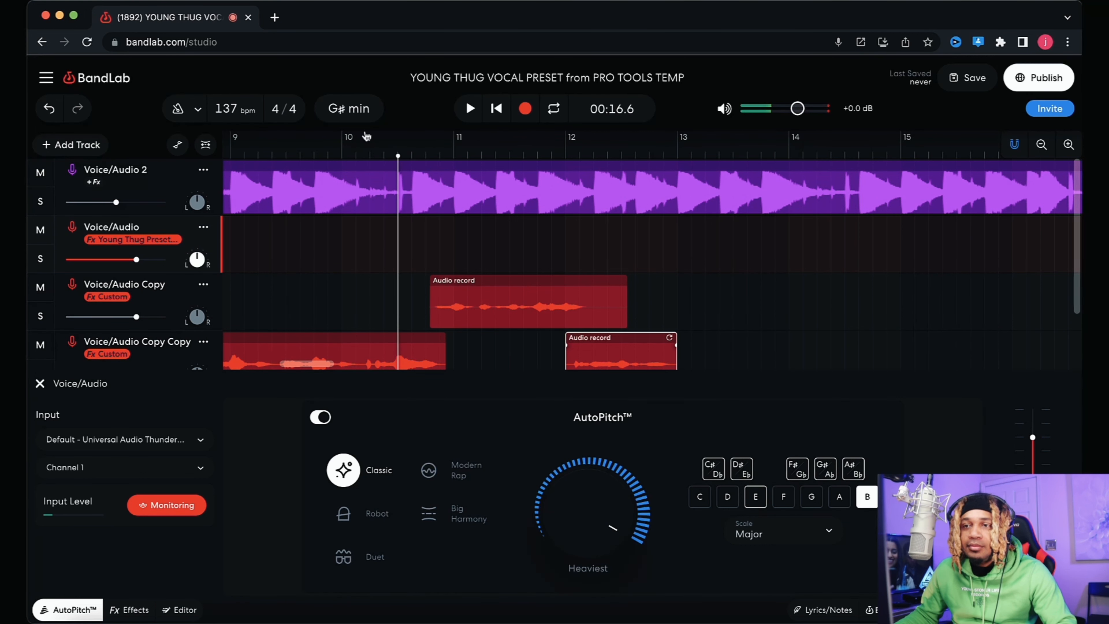
{"action": "left_click", "coordinate": [517, 110]}
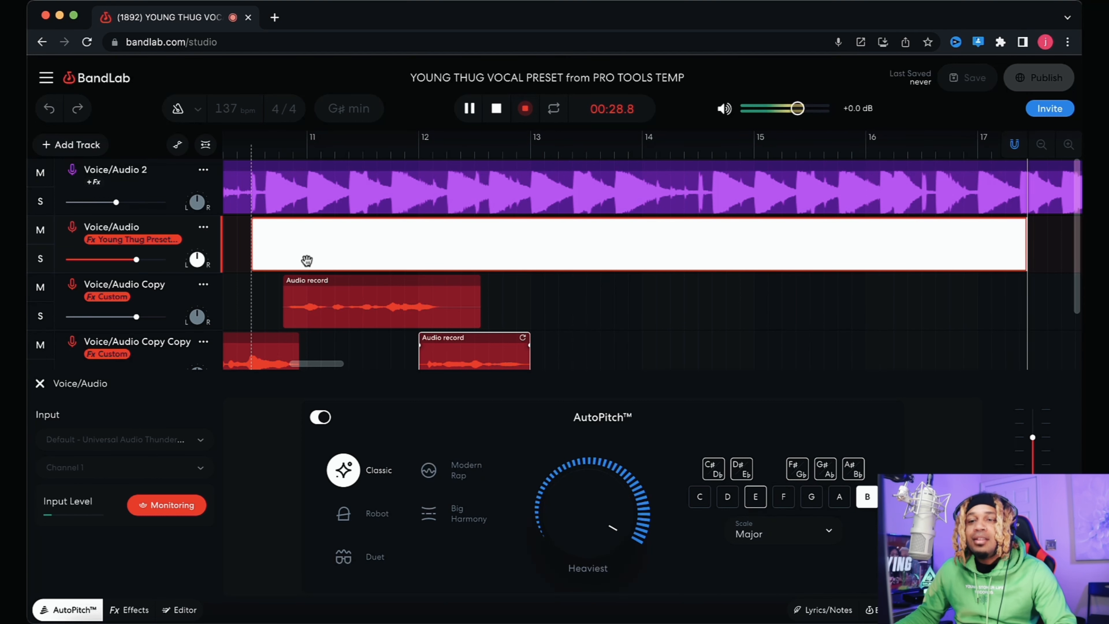
{"action": "key", "text": "space"}
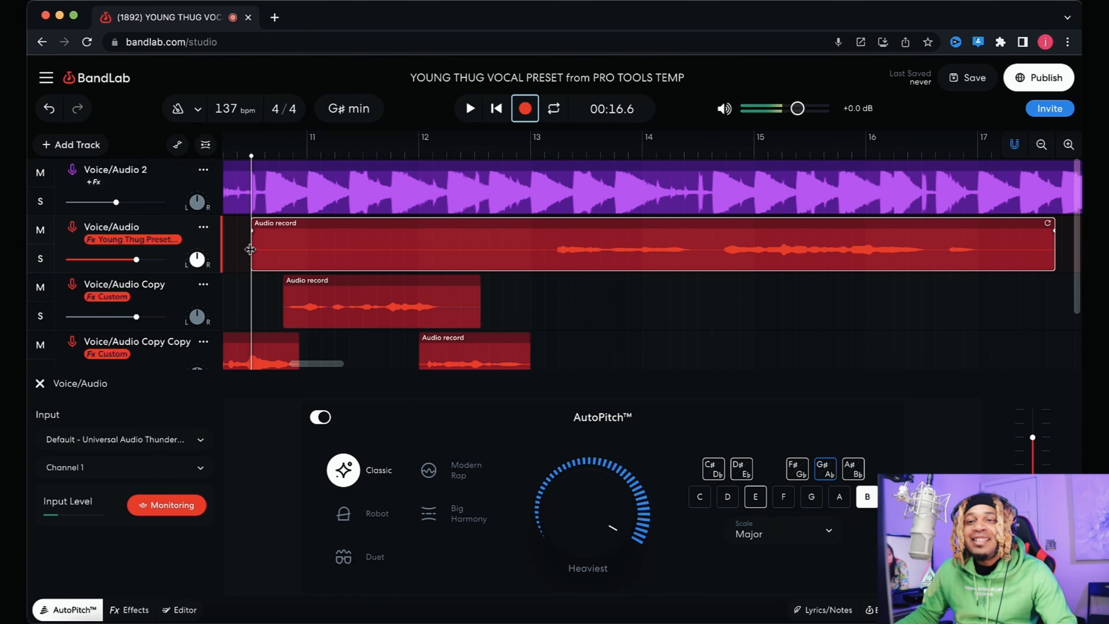
Trim the long take's start to bar 13 and move it straight down to the Voice/Audio Copy track
{"action": "left_click", "coordinate": [247, 273]}
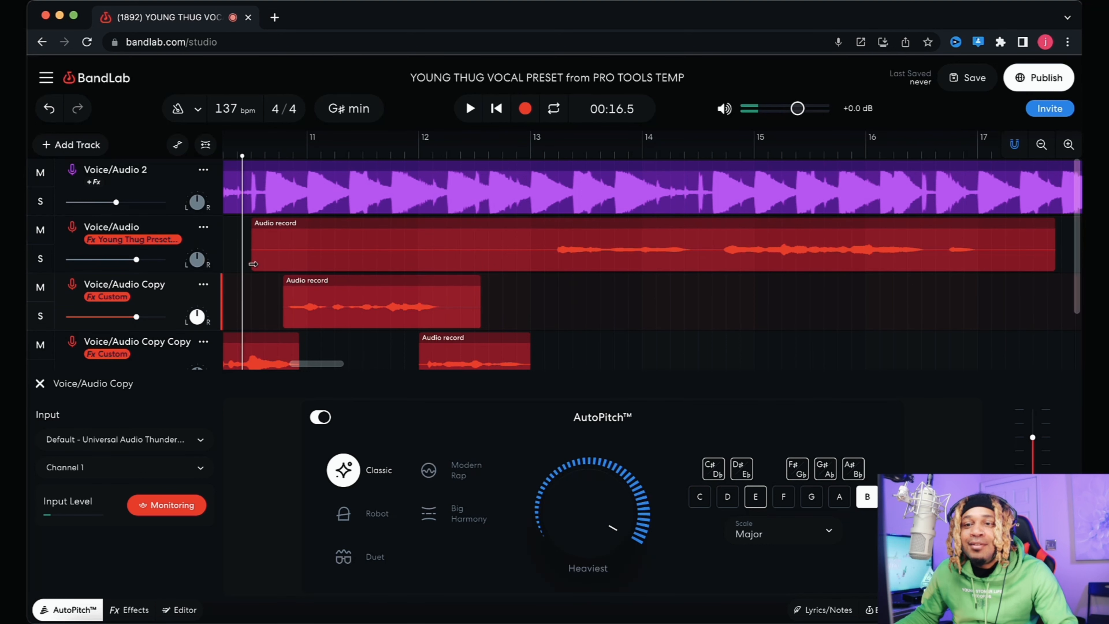
{"action": "left_click_drag", "start_coordinate": [253, 263], "coordinate": [533, 277]}
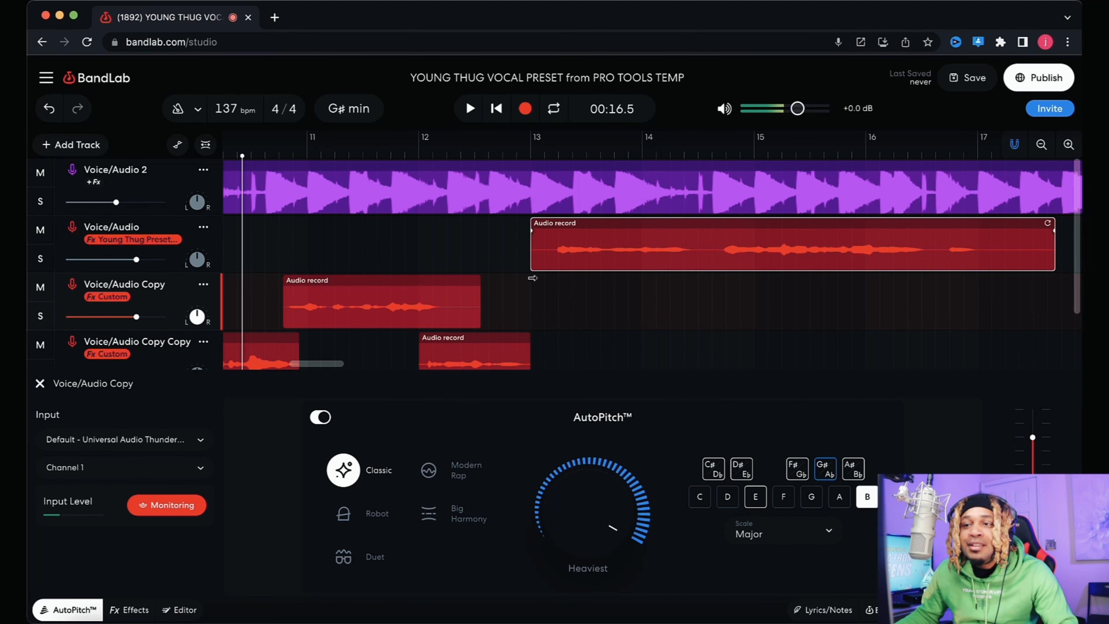
{"action": "left_click_drag", "start_coordinate": [582, 221], "coordinate": [582, 275]}
Play back the arranged vocal takes over the beat from 00:16.5 to the end of the last clip
{"action": "key", "text": "space"}
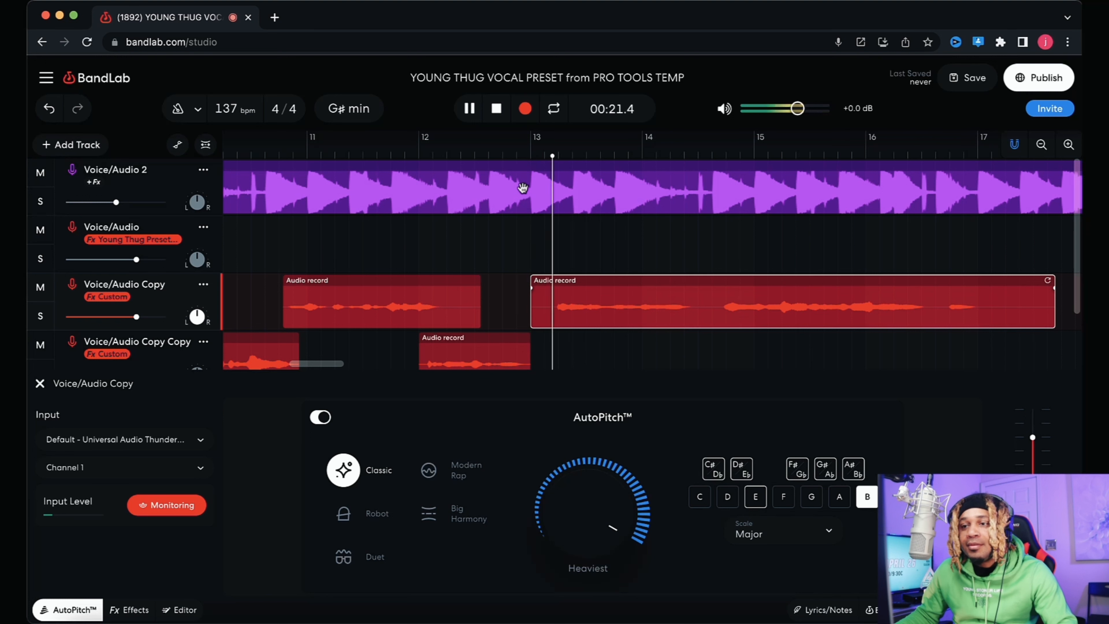
{"action": "left_click", "coordinate": [1040, 144]}
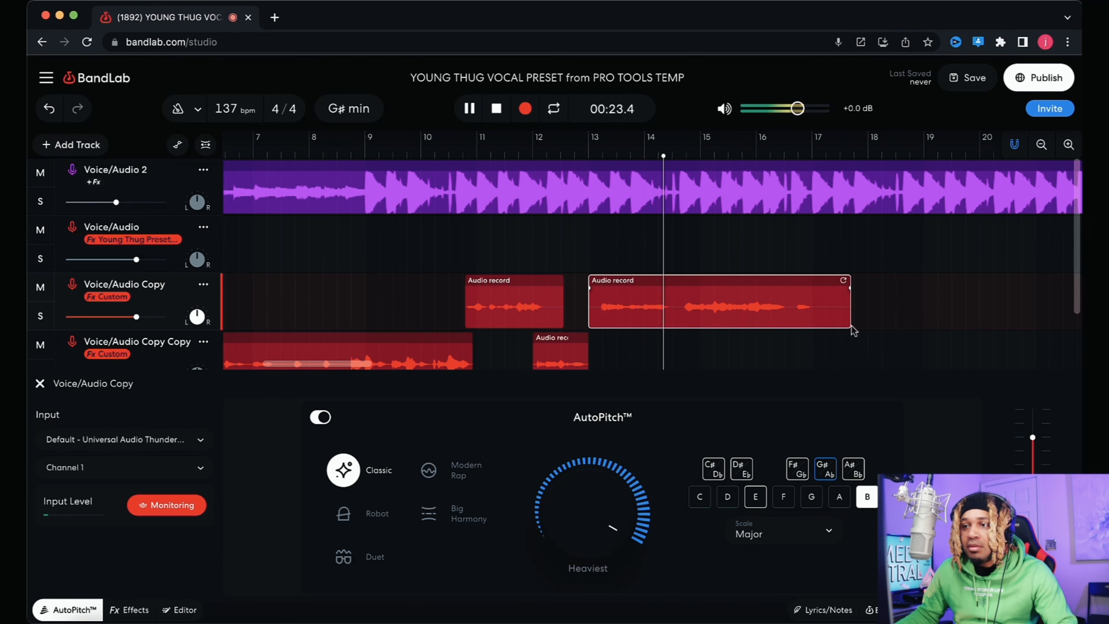
{"action": "left_click", "coordinate": [1041, 145]}
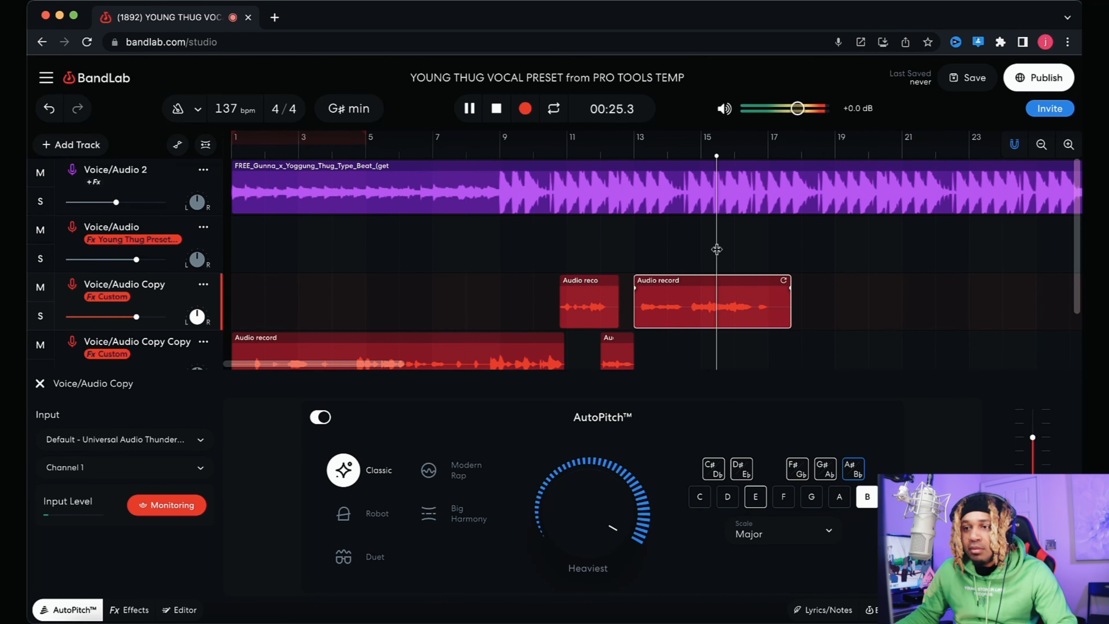
{"action": "scroll", "coordinate": [716, 249], "scroll_direction": "down", "scroll_amount": 2}
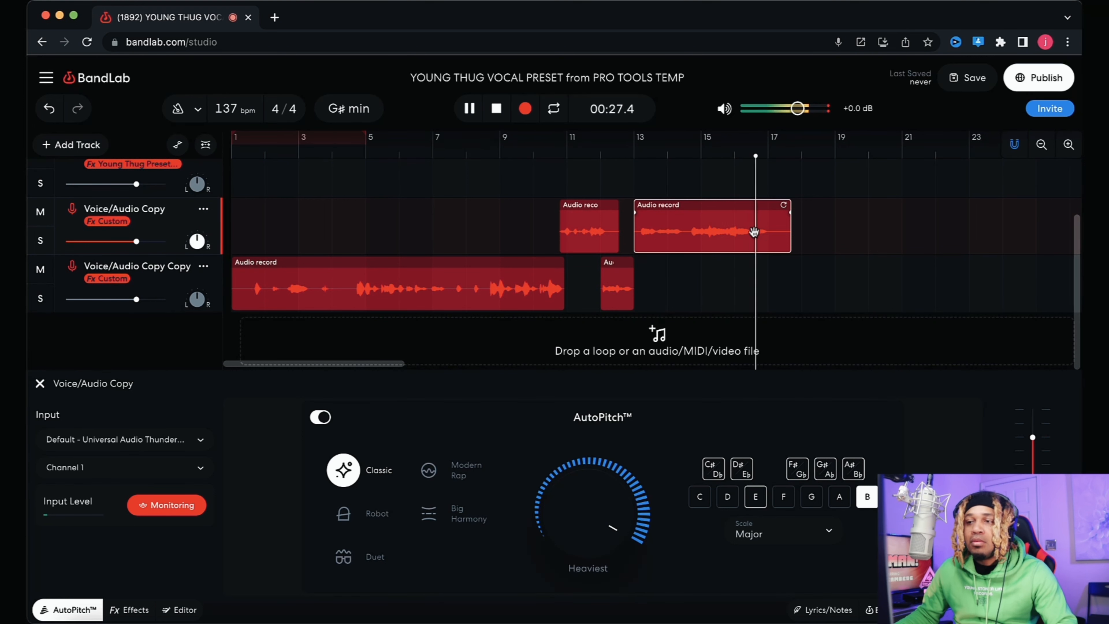
{"action": "scroll", "coordinate": [769, 237], "scroll_direction": "up", "scroll_amount": 2}
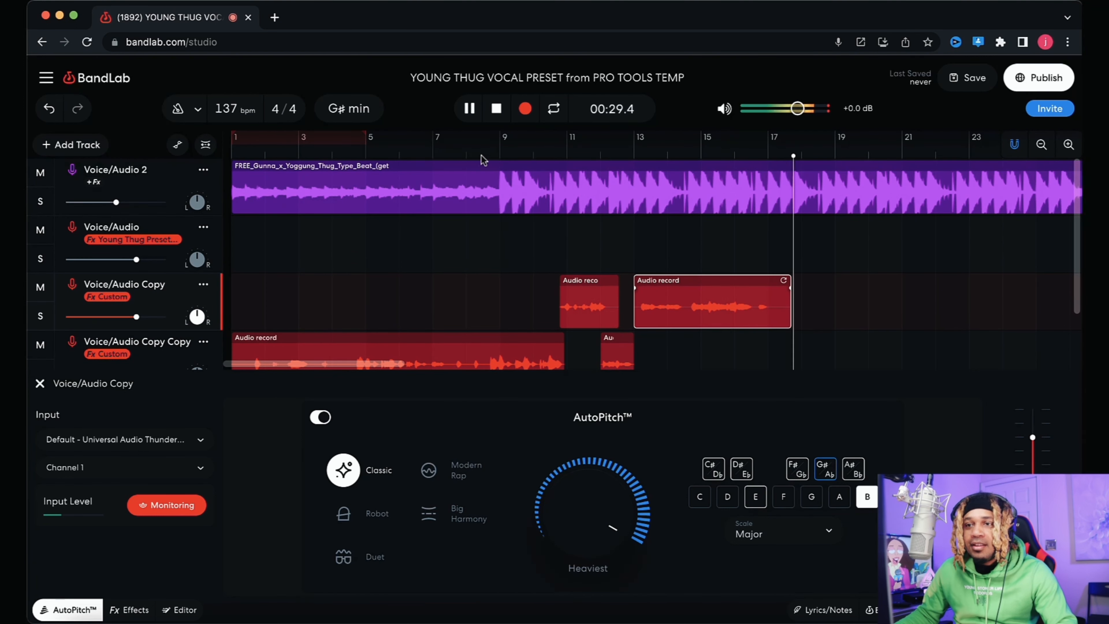
{"action": "key", "text": "space"}
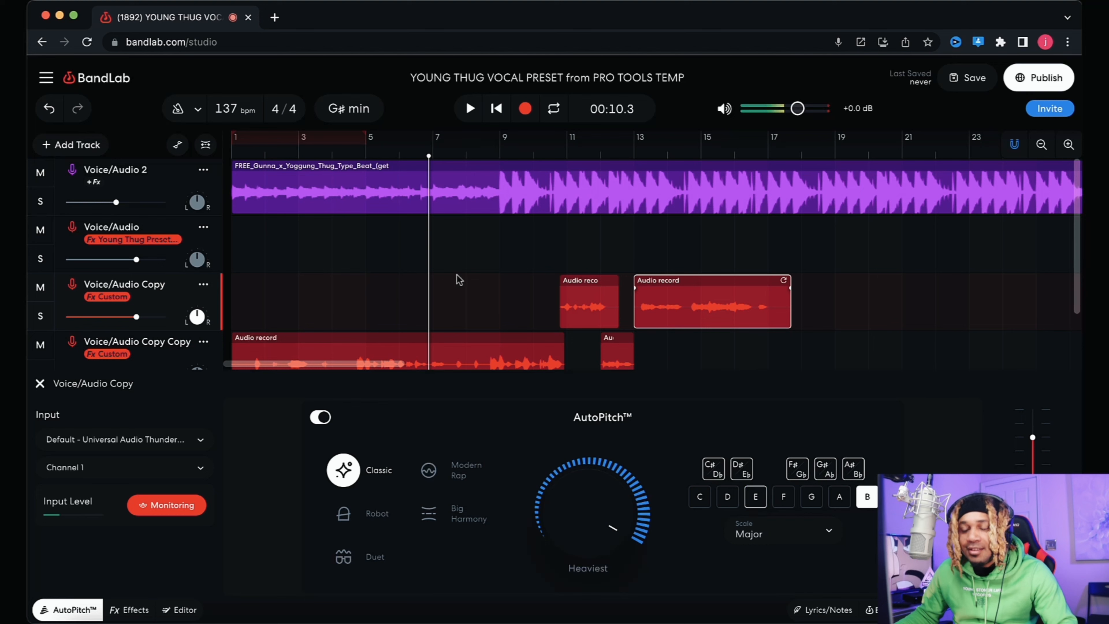
Duplicate the Voice/Audio Copy Copy track, leaving the duplicate without clips, and turn on its input monitoring
{"action": "key", "text": "space"}
{"action": "scroll", "coordinate": [470, 290], "scroll_direction": "down", "scroll_amount": 2}
{"action": "key", "text": "space"}
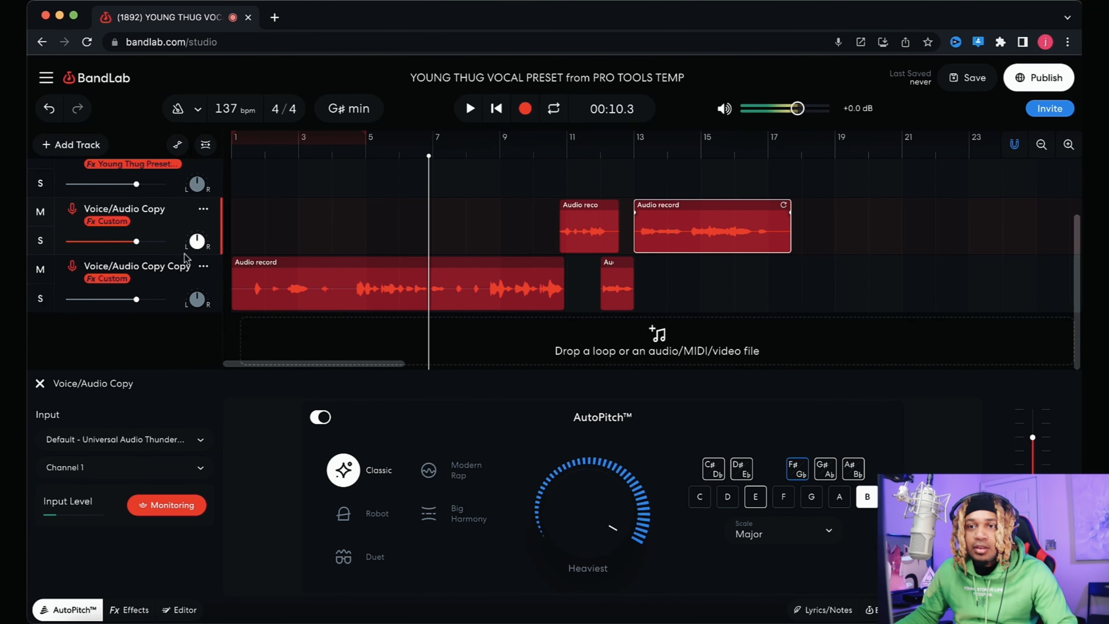
{"action": "left_click", "coordinate": [203, 267]}
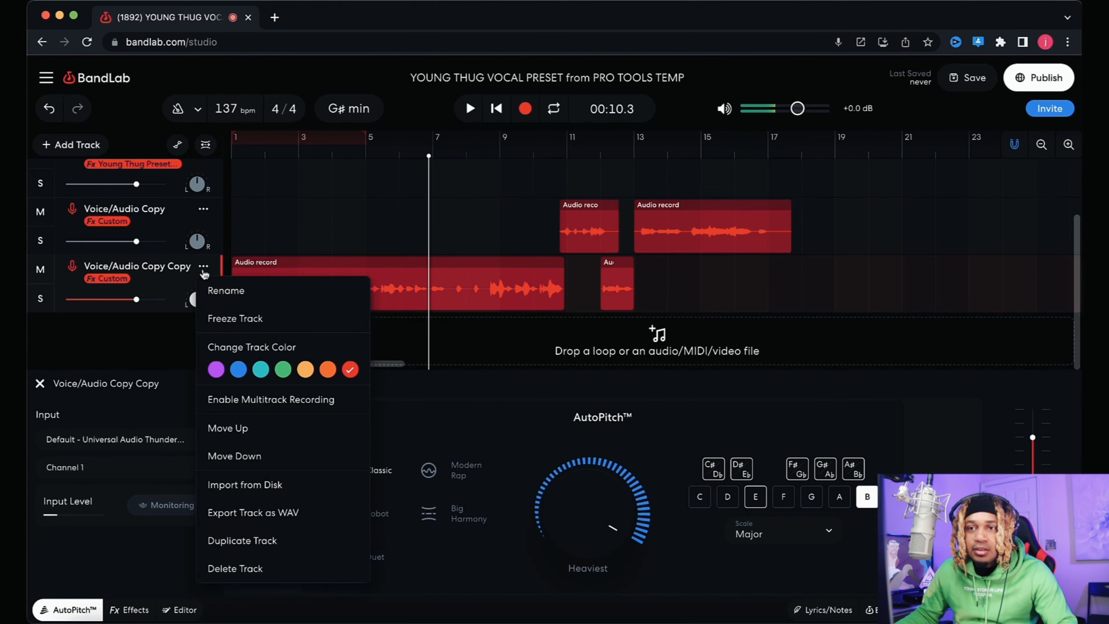
{"action": "left_click", "coordinate": [261, 535]}
{"action": "left_click", "coordinate": [145, 323]}
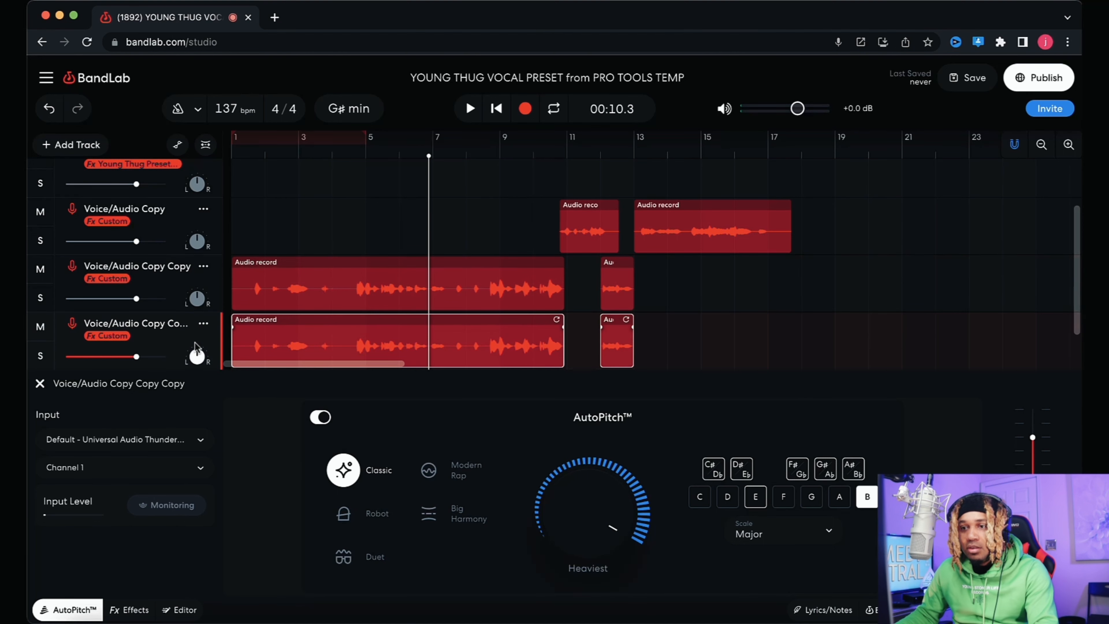
{"action": "left_click", "coordinate": [170, 507]}
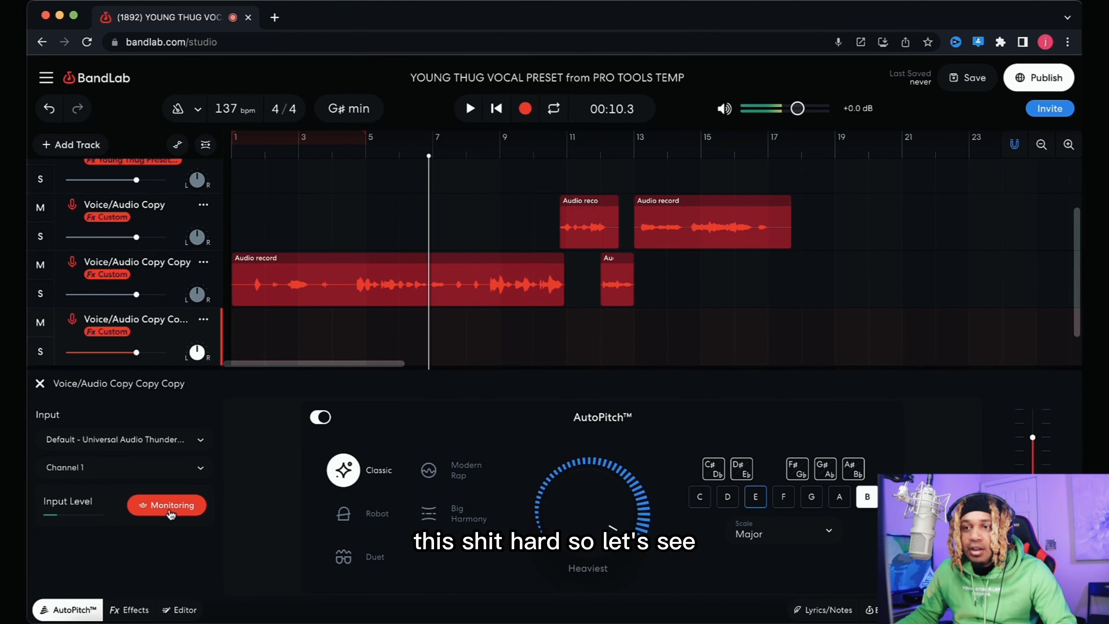
Record an ad-lib take on the Voice/Audio Copy Copy Copy track from bar 5 (00:07.0) to about bar 18
{"action": "left_click", "coordinate": [365, 155]}
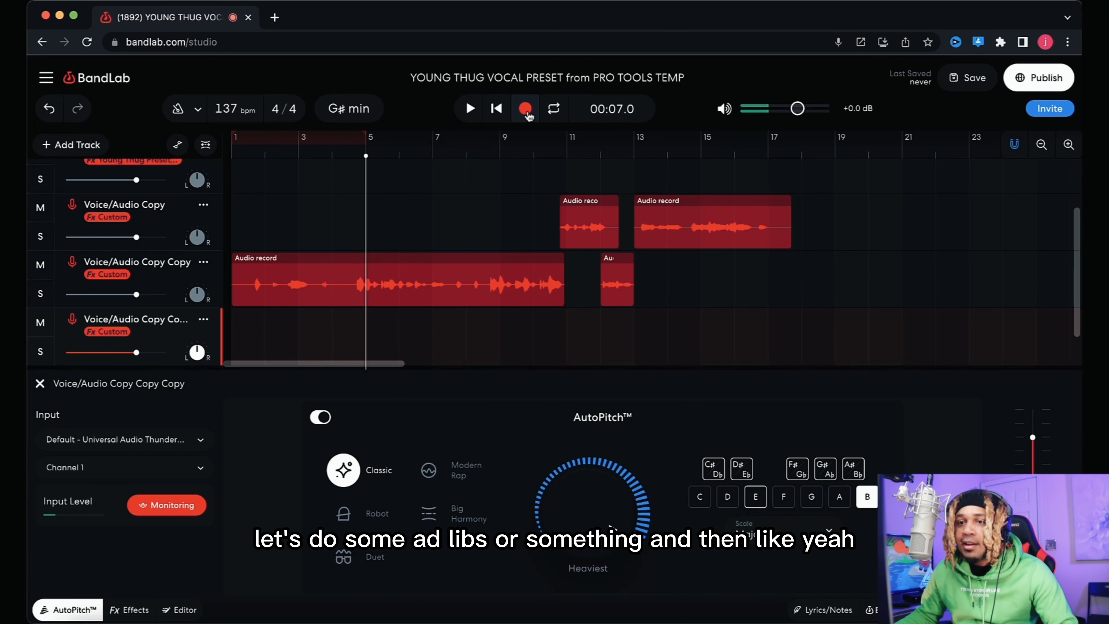
{"action": "left_click", "coordinate": [526, 110]}
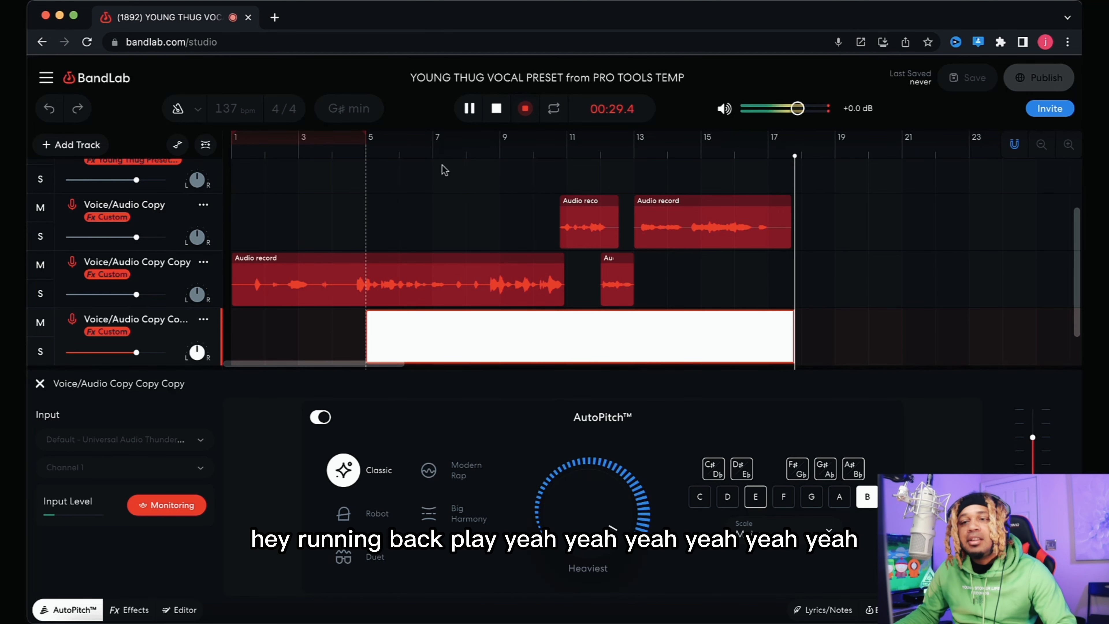
{"action": "key", "text": "space"}
Play back from bar 7 and trim the ad-lib clip's start to bar 9 and its end level with the Voice/Audio Copy track's last clip
{"action": "left_click", "coordinate": [428, 152]}
{"action": "key", "text": "space"}
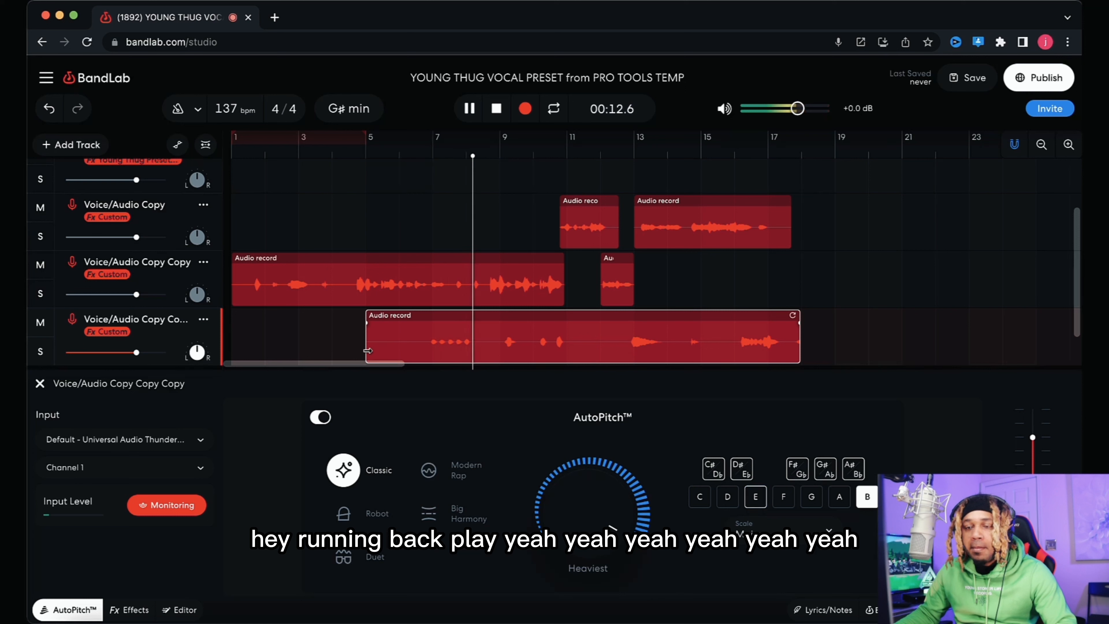
{"action": "left_click_drag", "start_coordinate": [368, 350], "coordinate": [501, 358]}
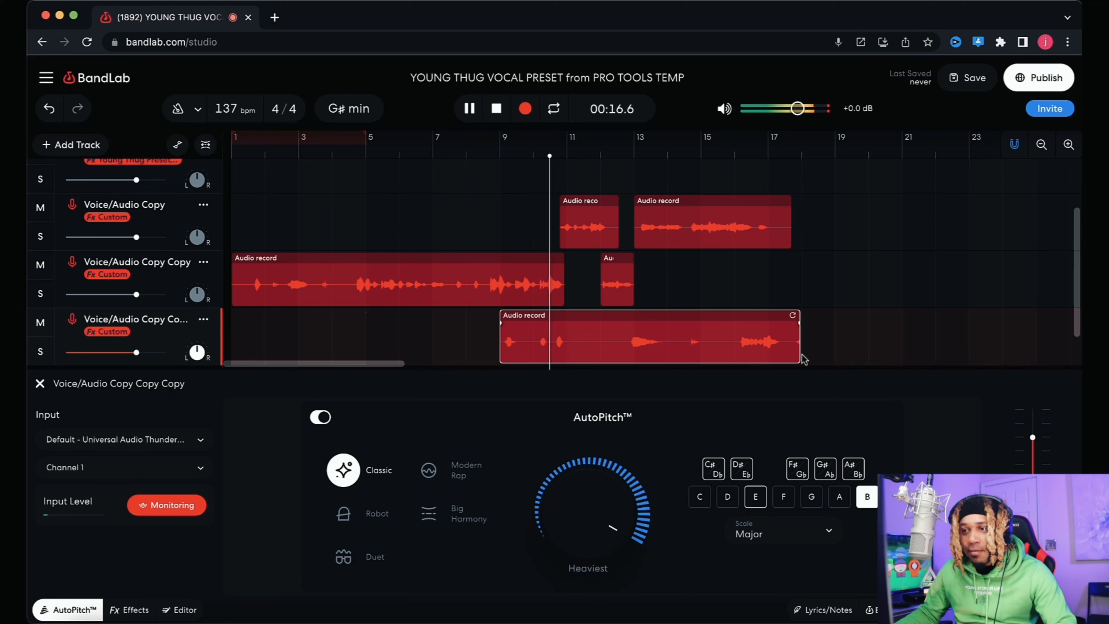
{"action": "left_click_drag", "start_coordinate": [799, 354], "coordinate": [789, 354]}
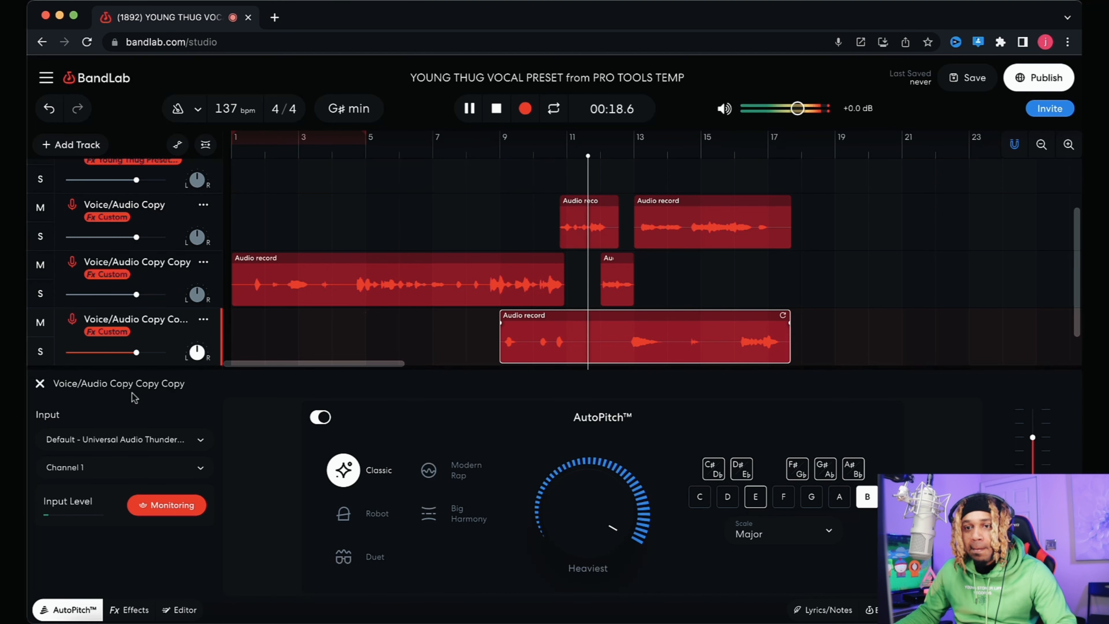
Lower the ad-lib track's volume slightly while the takes play
{"action": "mouse_move", "coordinate": [137, 352]}
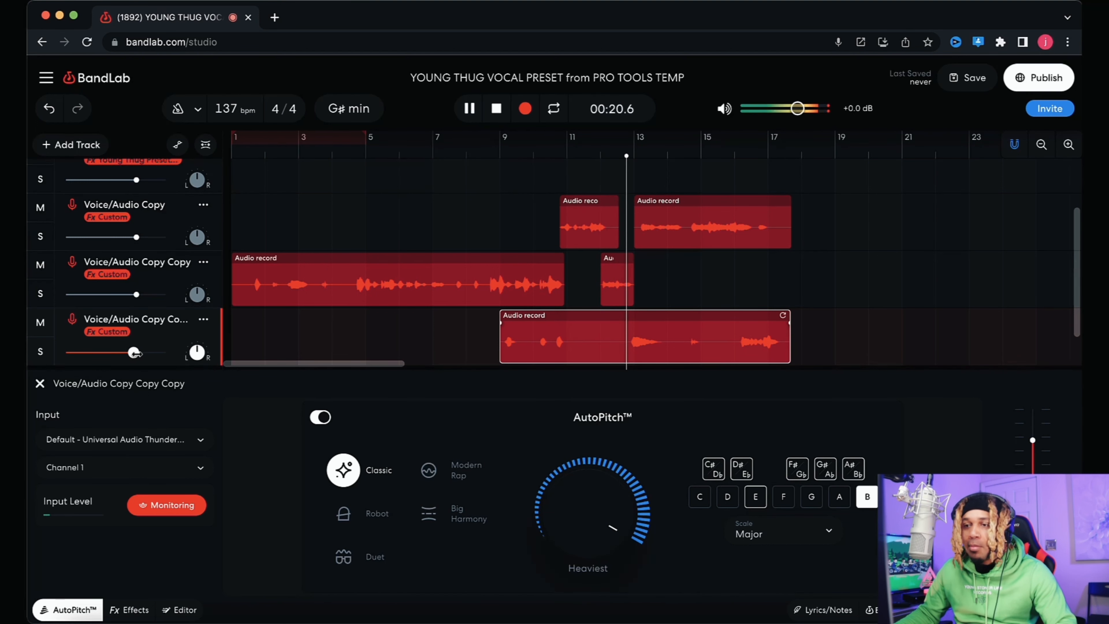
{"action": "left_click_drag", "start_coordinate": [135, 352], "coordinate": [128, 352]}
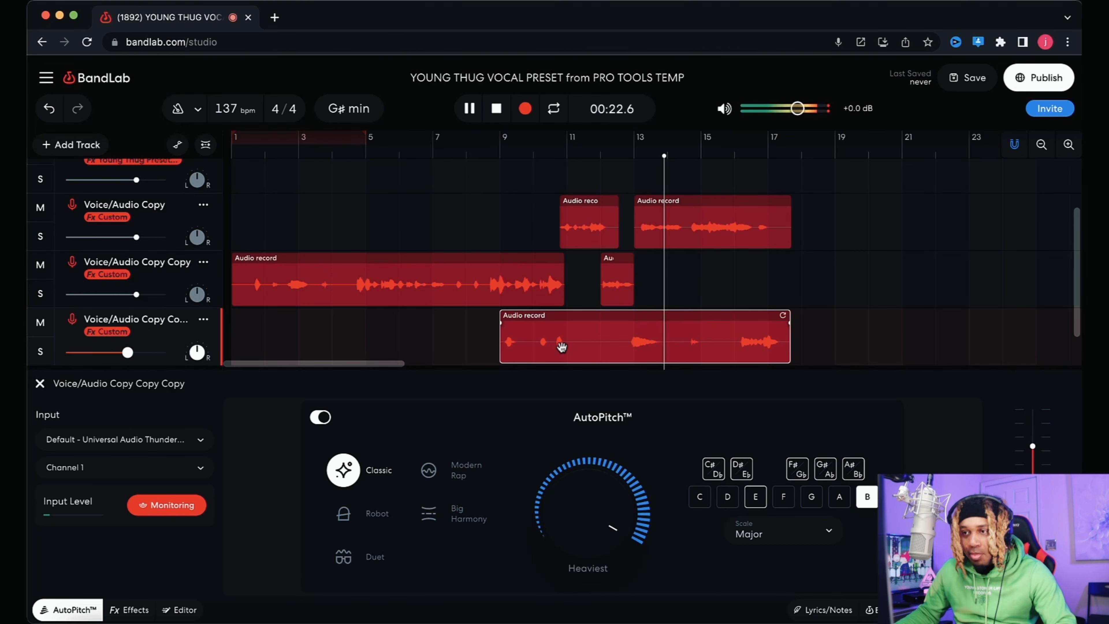
{"action": "scroll", "coordinate": [587, 332], "scroll_direction": "up", "scroll_amount": 2}
{"action": "scroll", "coordinate": [587, 336], "scroll_direction": "down", "scroll_amount": 3}
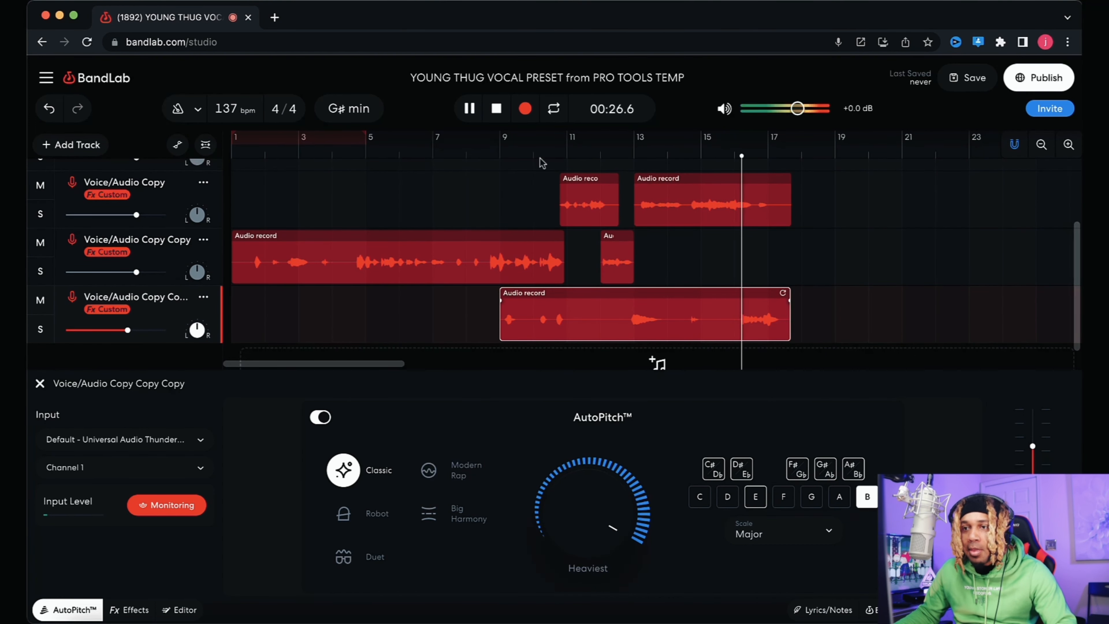
Play back all the arranged takes with the ad-libs from just before bar 9 to the end of the last clips
{"action": "left_click", "coordinate": [492, 148]}
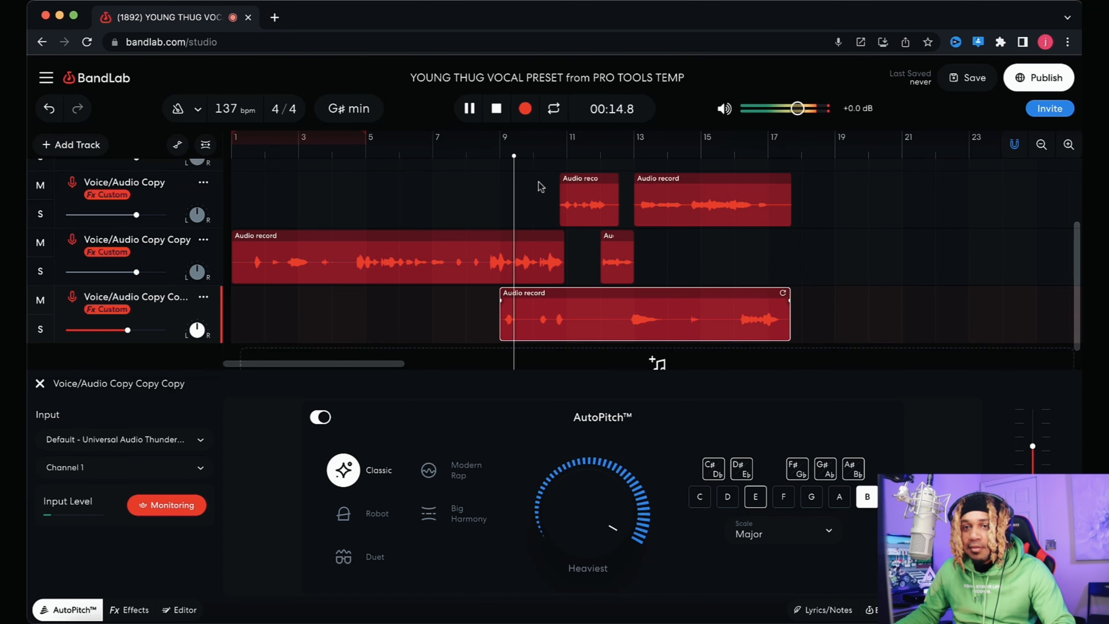
{"action": "scroll", "coordinate": [541, 187], "scroll_direction": "up", "scroll_amount": 5}
{"action": "scroll", "coordinate": [540, 187], "scroll_direction": "down", "scroll_amount": 4}
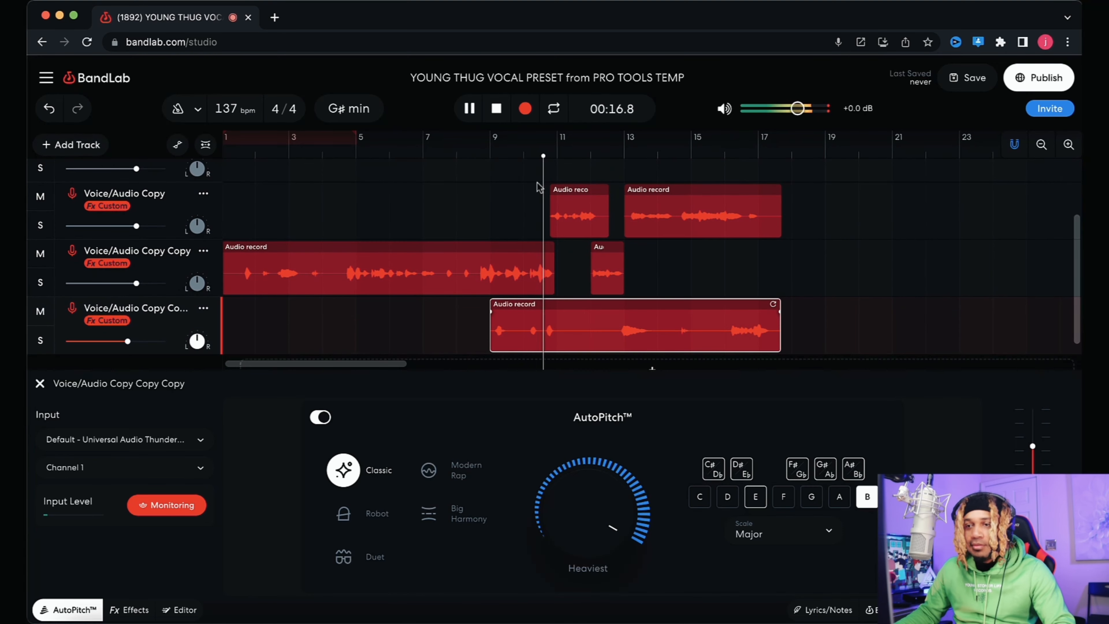
{"action": "scroll", "coordinate": [541, 188], "scroll_direction": "left", "scroll_amount": 1}
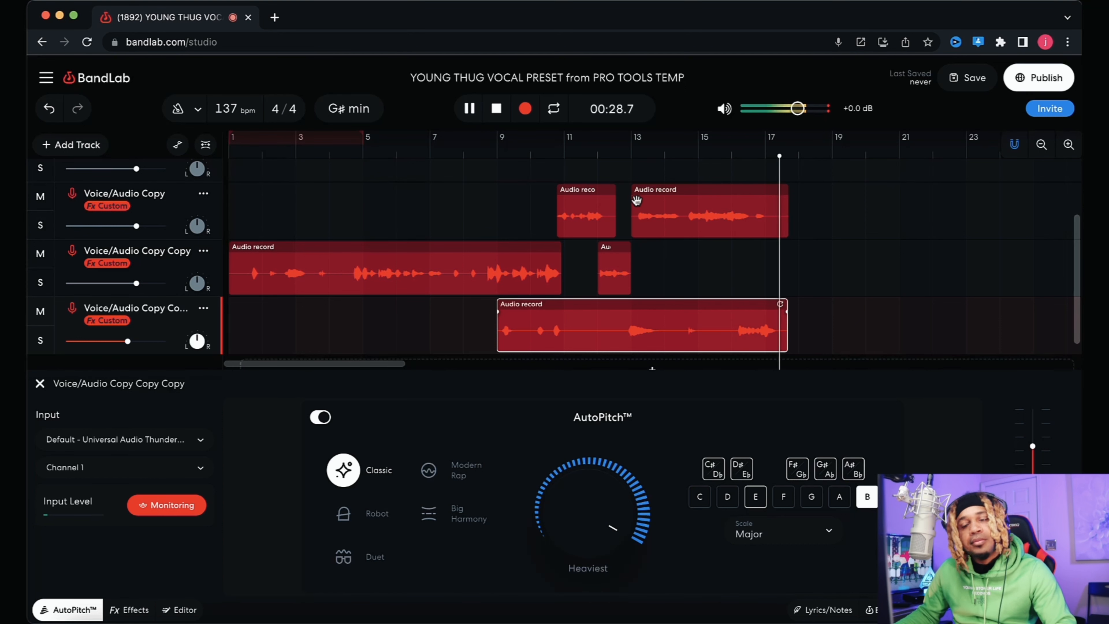
{"action": "key", "text": "space"}
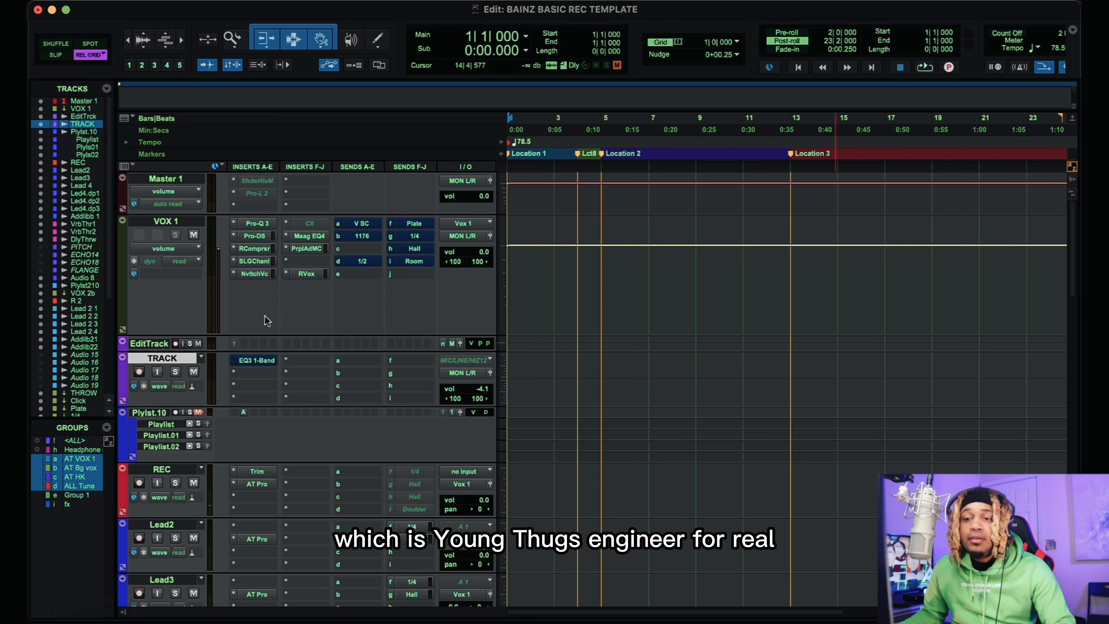
Switch from Pro Tools to BandLab and look through the ad-lib track's effects chain from the Graphic EQ to the second Vintage Limiter
{"action": "left_click", "coordinate": [288, 591]}
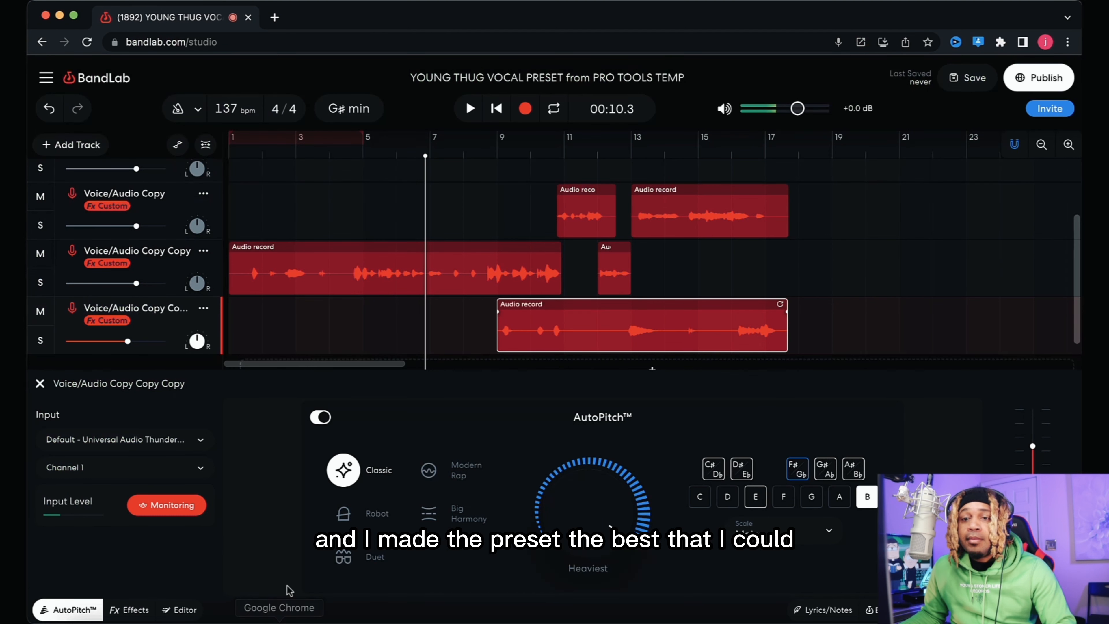
{"action": "left_click", "coordinate": [131, 609]}
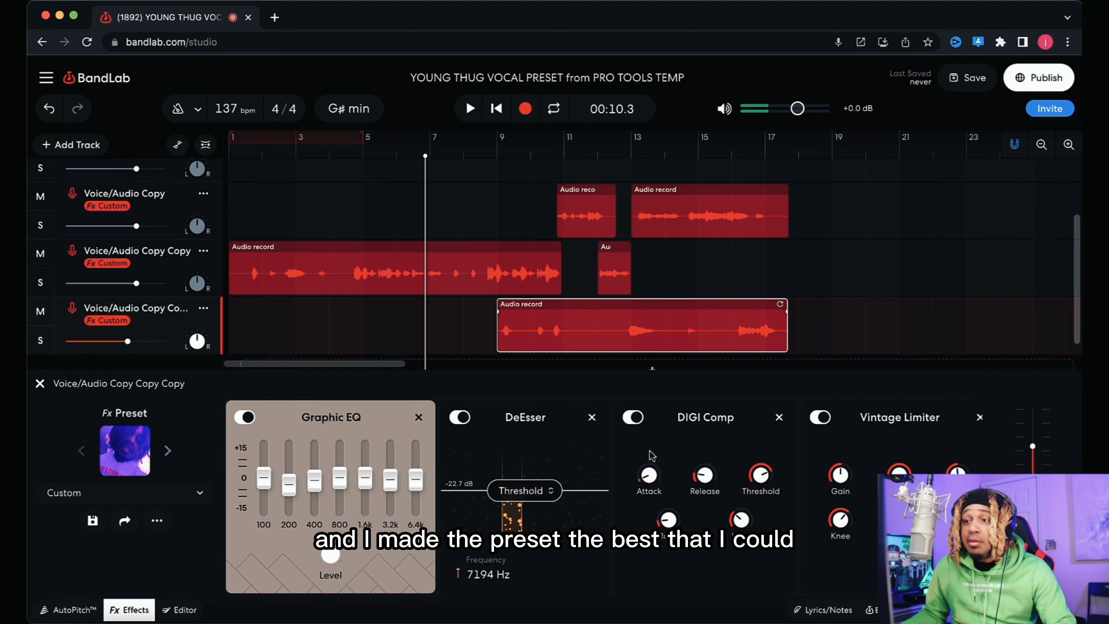
{"action": "scroll", "coordinate": [651, 455], "scroll_direction": "right", "scroll_amount": 10}
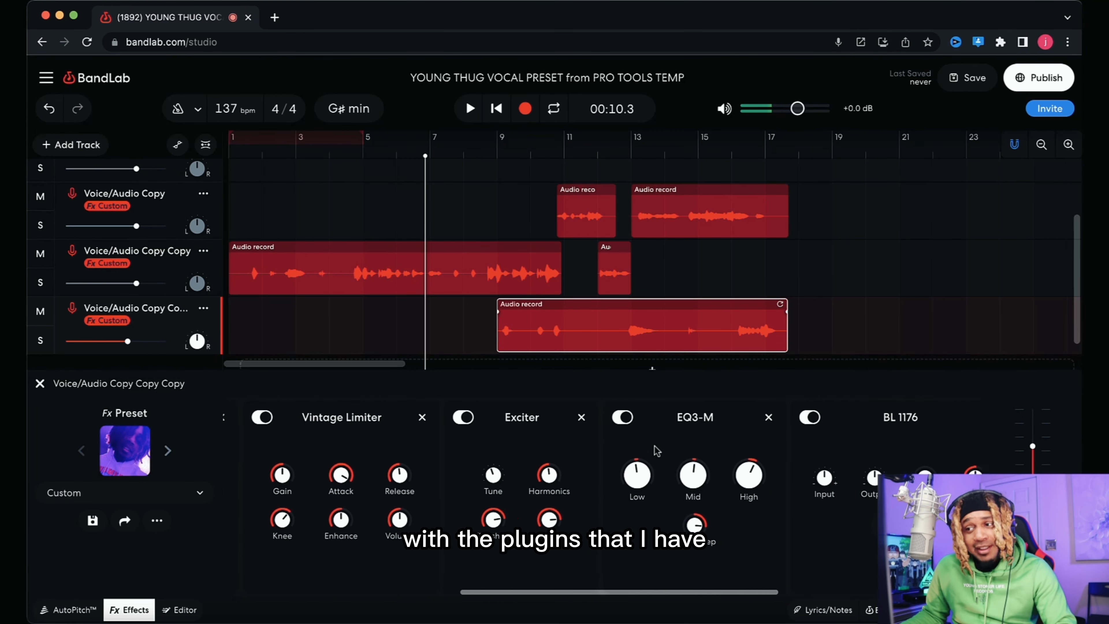
{"action": "scroll", "coordinate": [655, 449], "scroll_direction": "right", "scroll_amount": 5}
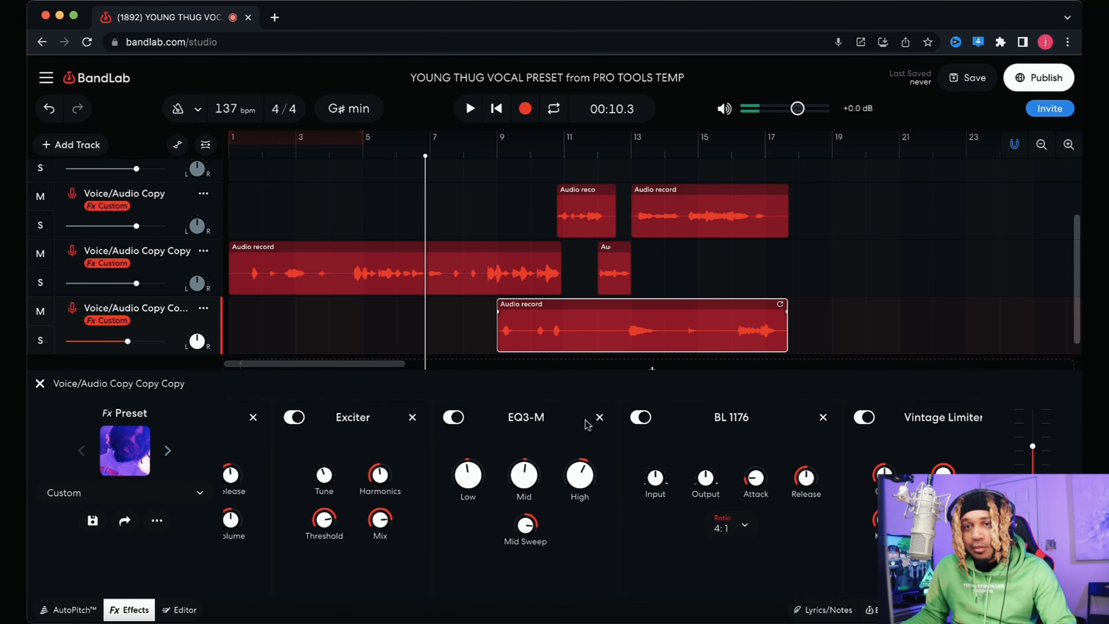
{"action": "scroll", "coordinate": [157, 218], "scroll_direction": "up", "scroll_amount": 3}
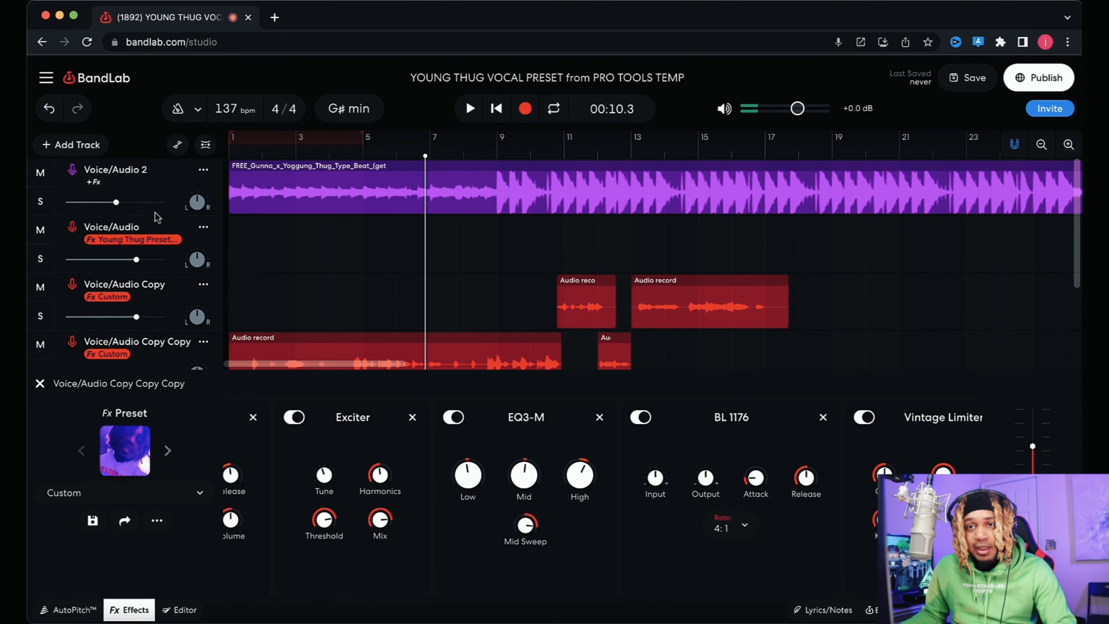